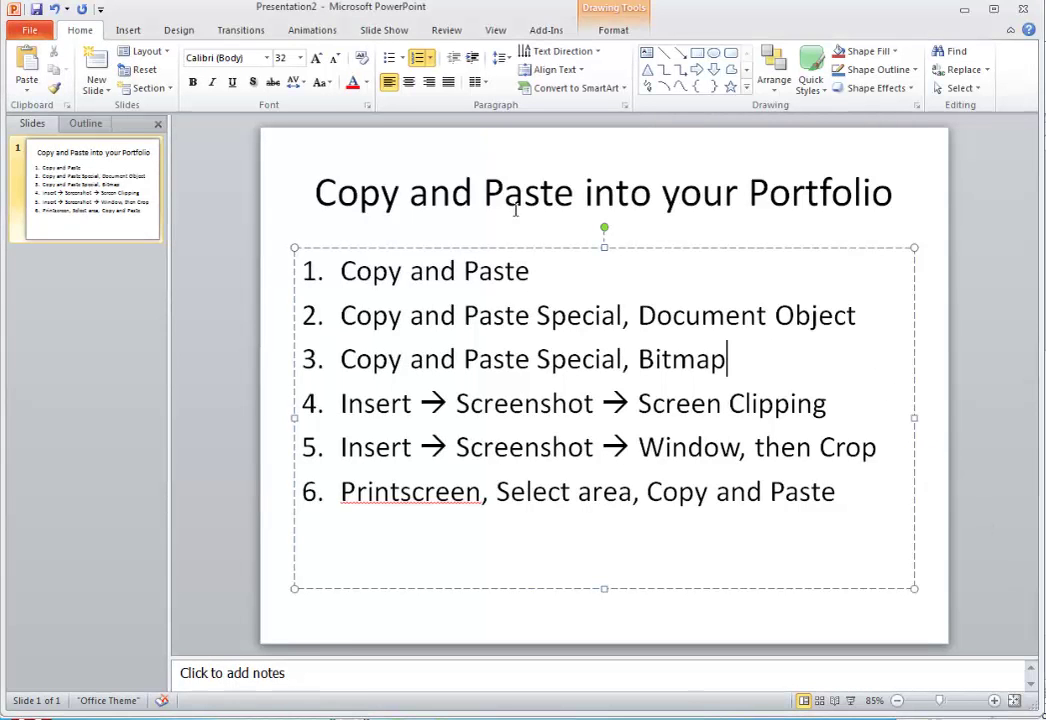
pyautogui.moveTo(317, 190); pyautogui.dragTo(785, 192)
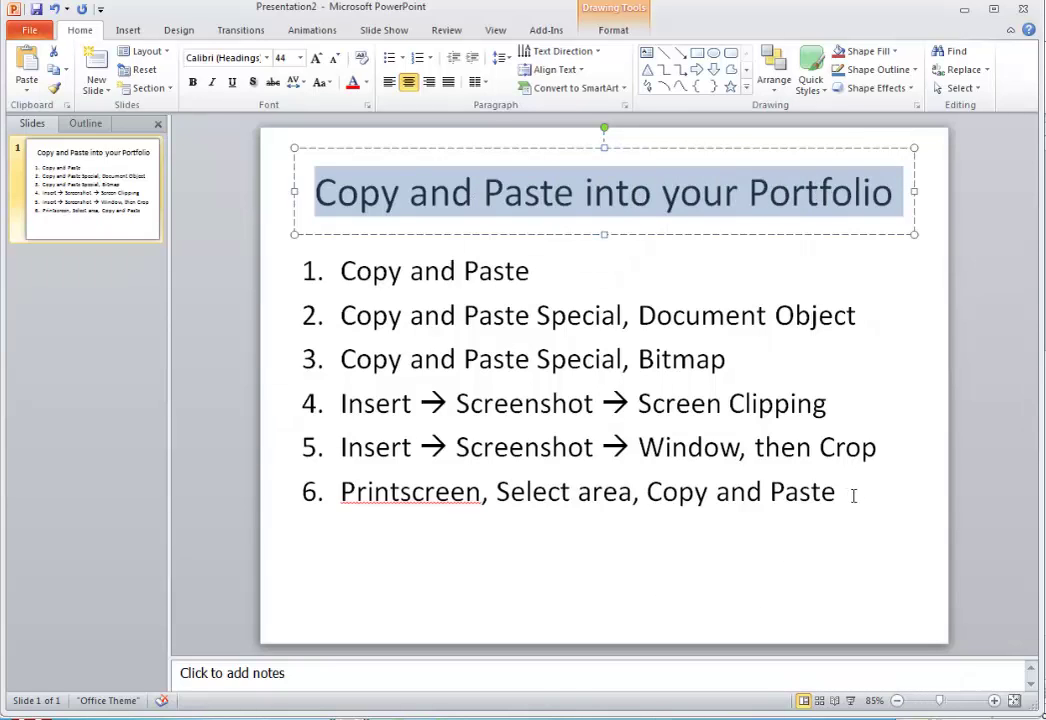
pyautogui.moveTo(854, 495); pyautogui.dragTo(669, 444)
pyautogui.moveTo(389, 315); pyautogui.dragTo(345, 264)
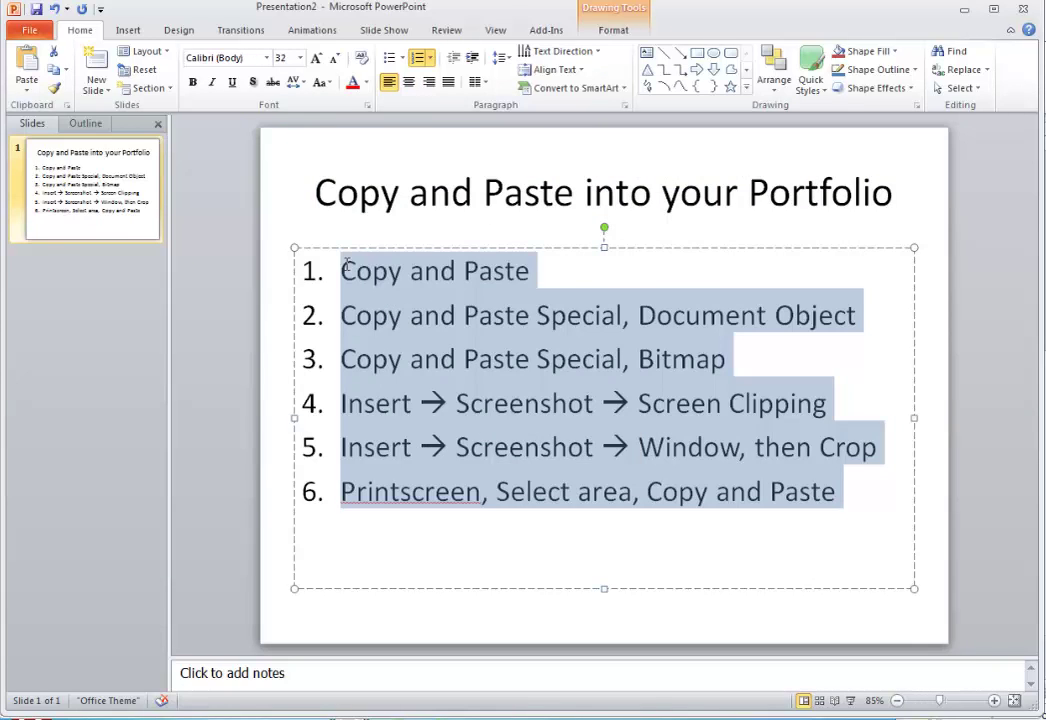
pyautogui.click(620, 614)
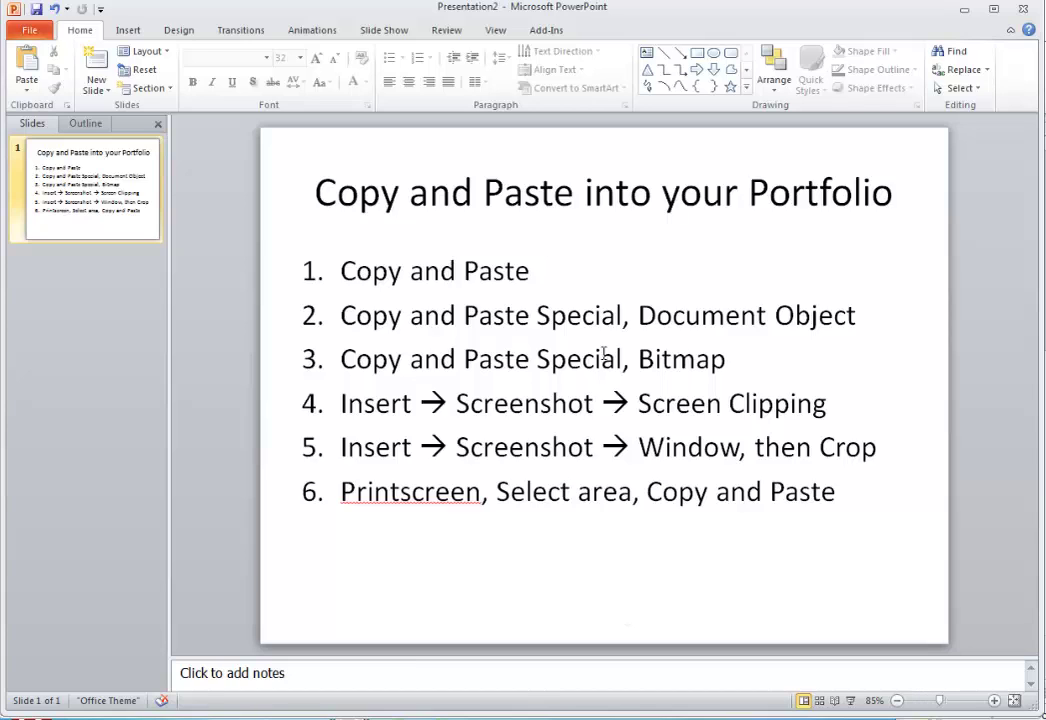
pyautogui.moveTo(527, 268)
pyautogui.mouseDown()
pyautogui.moveTo(537, 268)
pyautogui.moveTo(345, 270)
pyautogui.mouseUp()
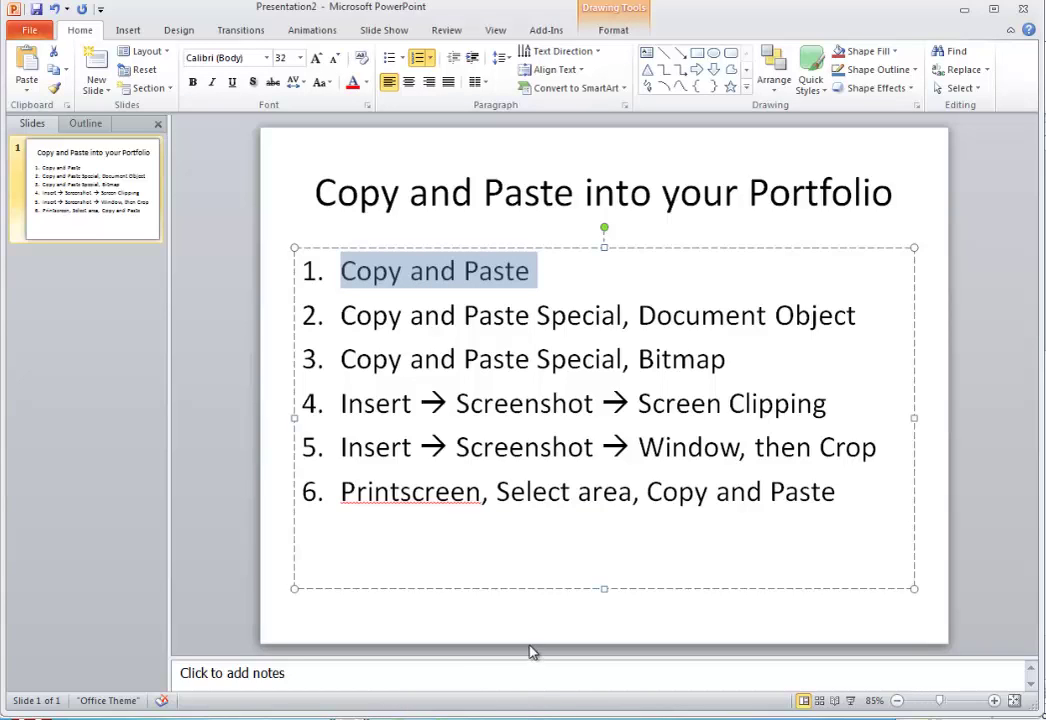
# Switch to the COPY AND PASTE SURVEY document in Word and copy the entire survey text
pyautogui.hotkey('alt', 'Tab')
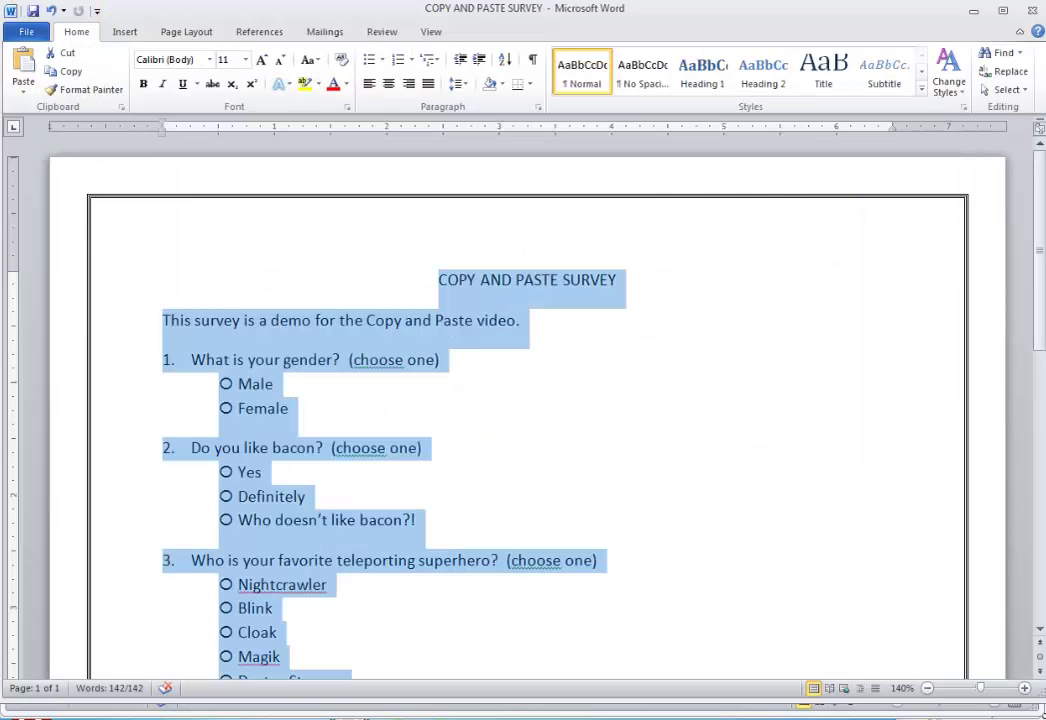
pyautogui.click(649, 451)
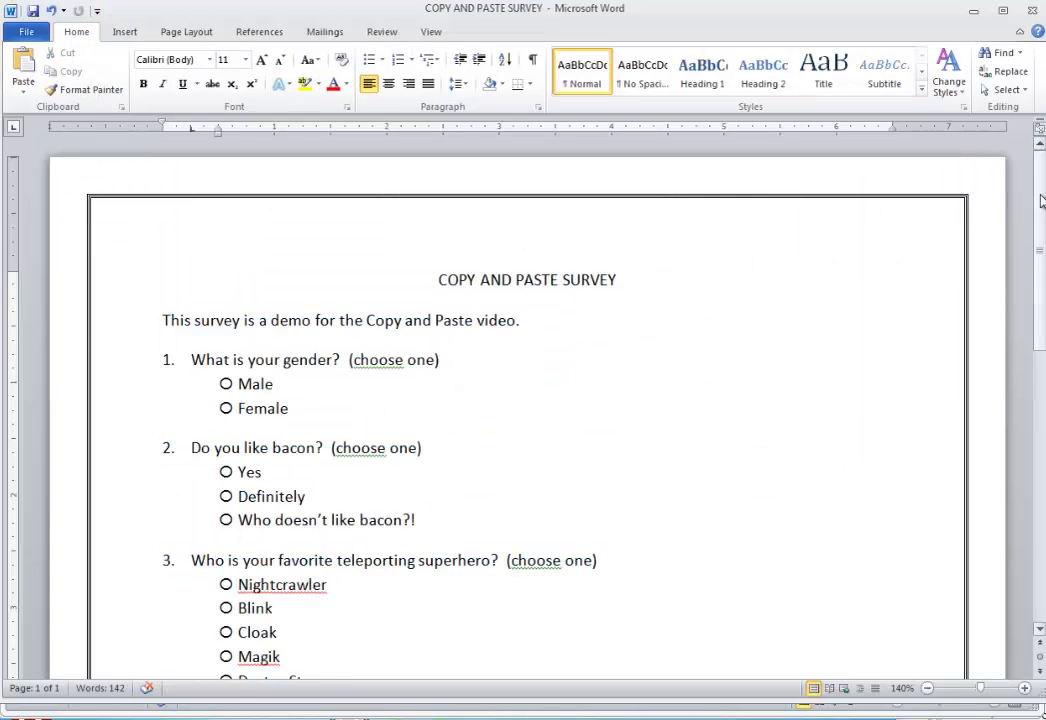
pyautogui.scroll(-3, 1038, 250)
pyautogui.moveTo(1038, 250); pyautogui.dragTo(1034, 121)
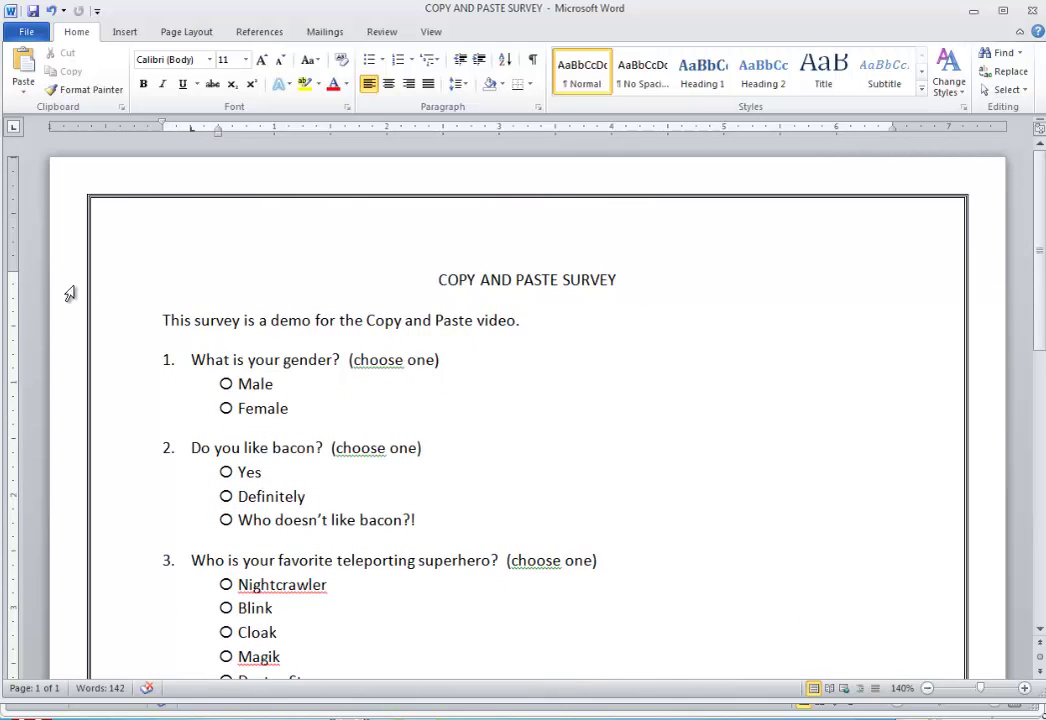
pyautogui.moveTo(119, 289); pyautogui.dragTo(367, 602)
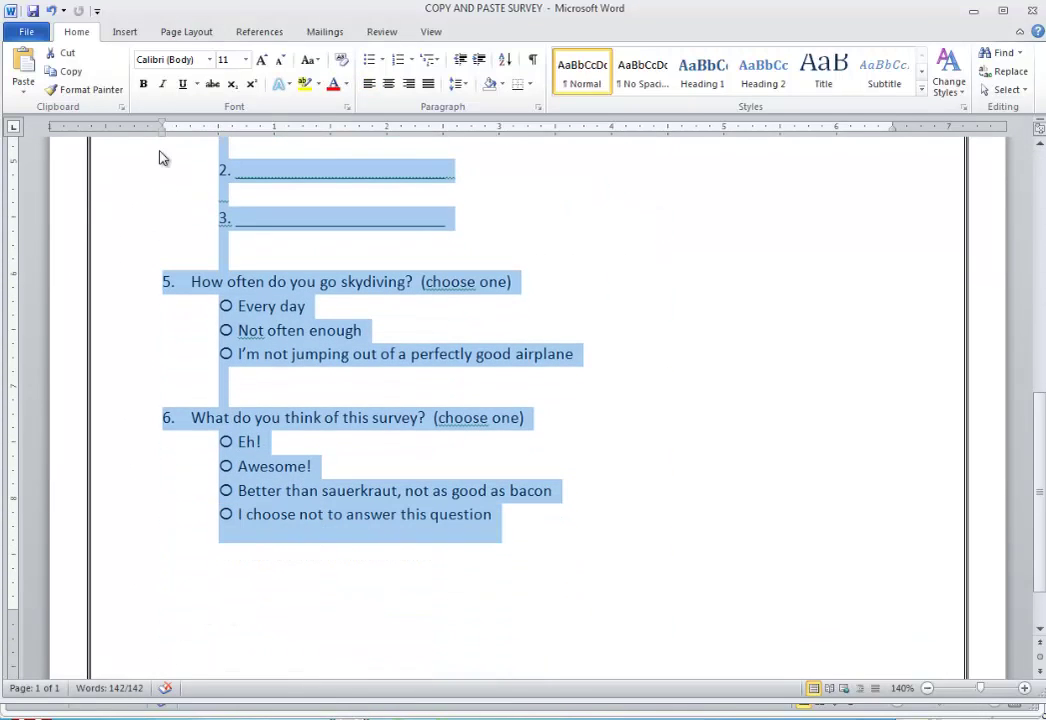
pyautogui.click(70, 79)
# Switch to the Portfolio Template presentation in PowerPoint and paste the copied survey text onto blank slide 5
pyautogui.hotkey('alt', 'Tab')
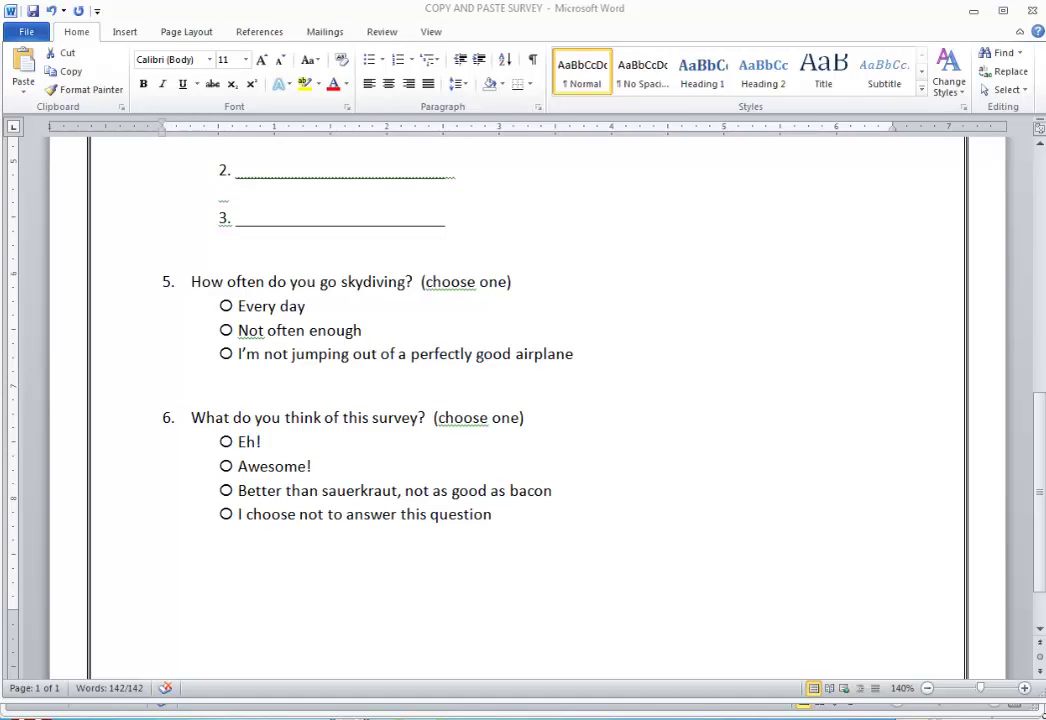
pyautogui.hotkey('alt', 'Tab')
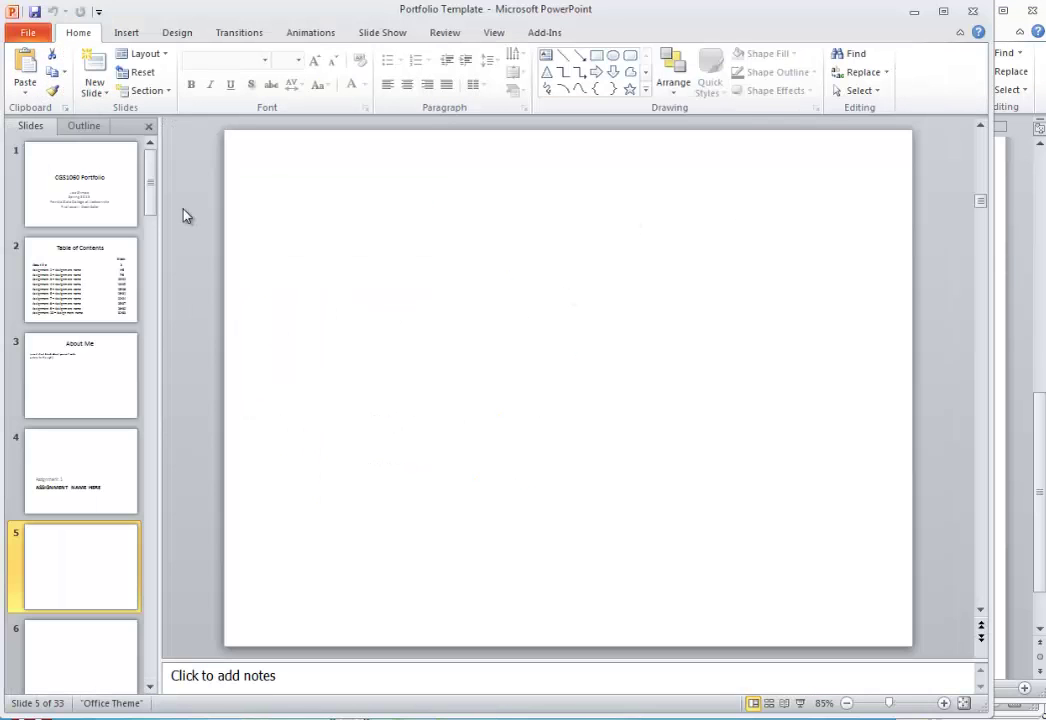
pyautogui.click(58, 156)
pyautogui.click(93, 303)
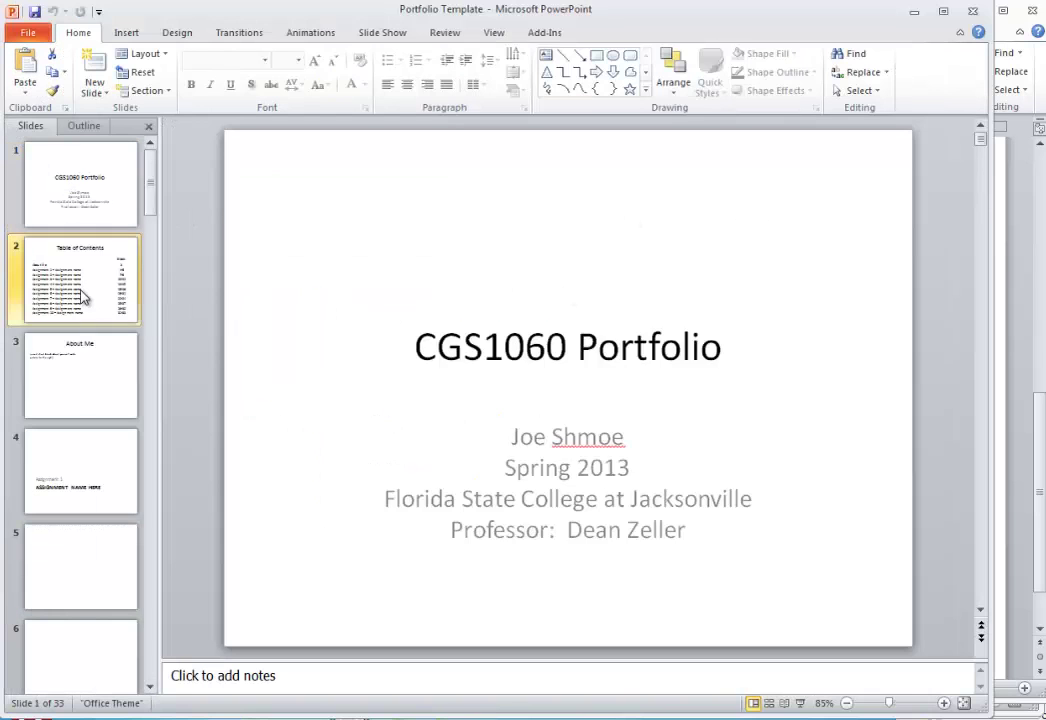
pyautogui.click(85, 380)
pyautogui.click(105, 485)
pyautogui.click(65, 572)
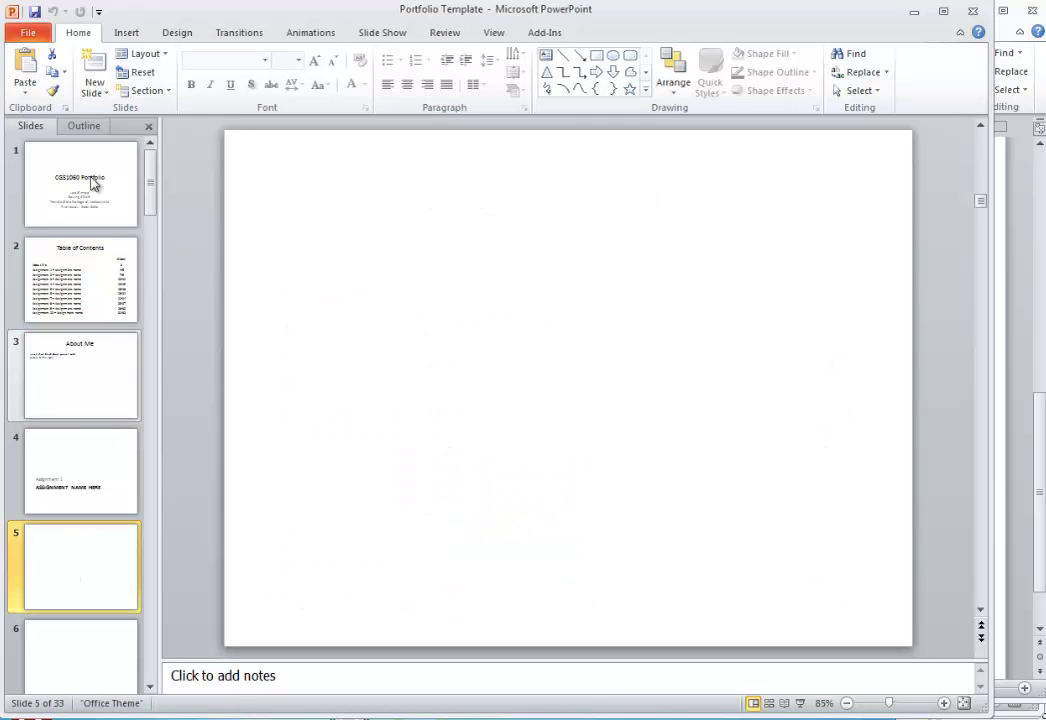
pyautogui.click(25, 65)
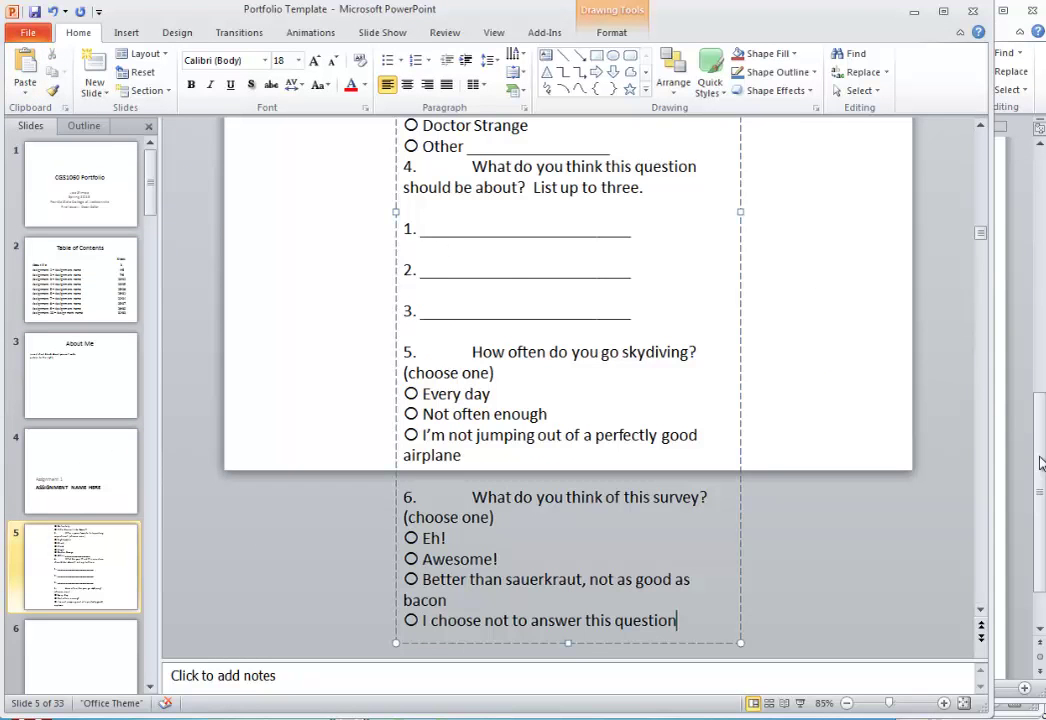
# Look over the pasted survey on slide 5 and delete its whole text box
pyautogui.moveTo(981, 233); pyautogui.dragTo(981, 211)
pyautogui.click(466, 210)
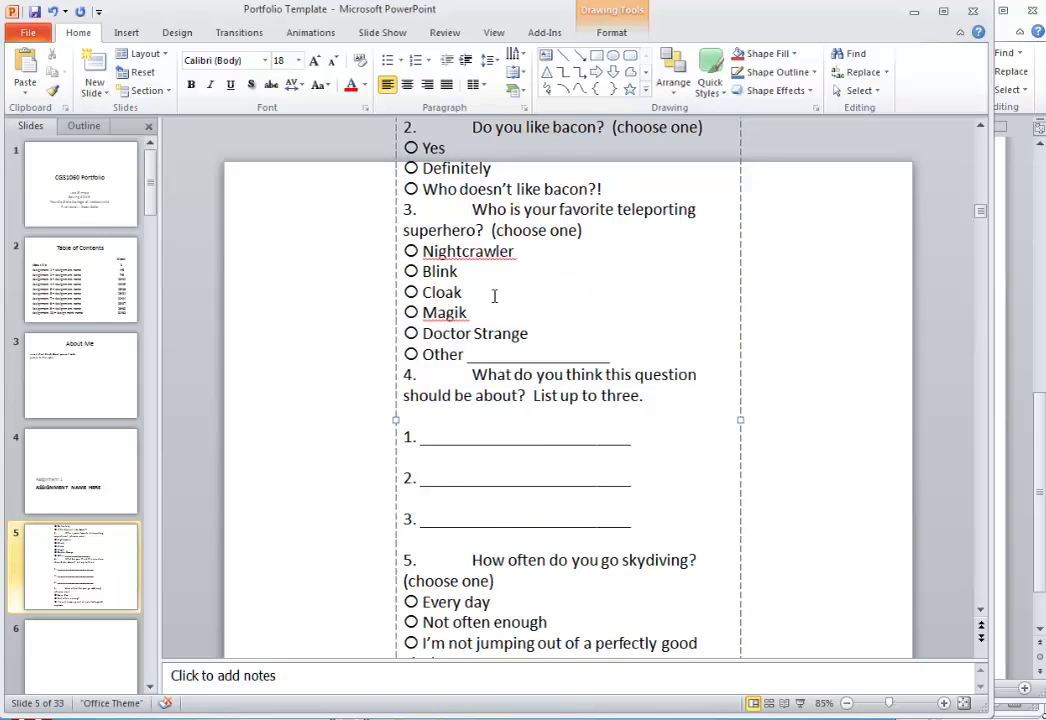
pyautogui.click(25, 88)
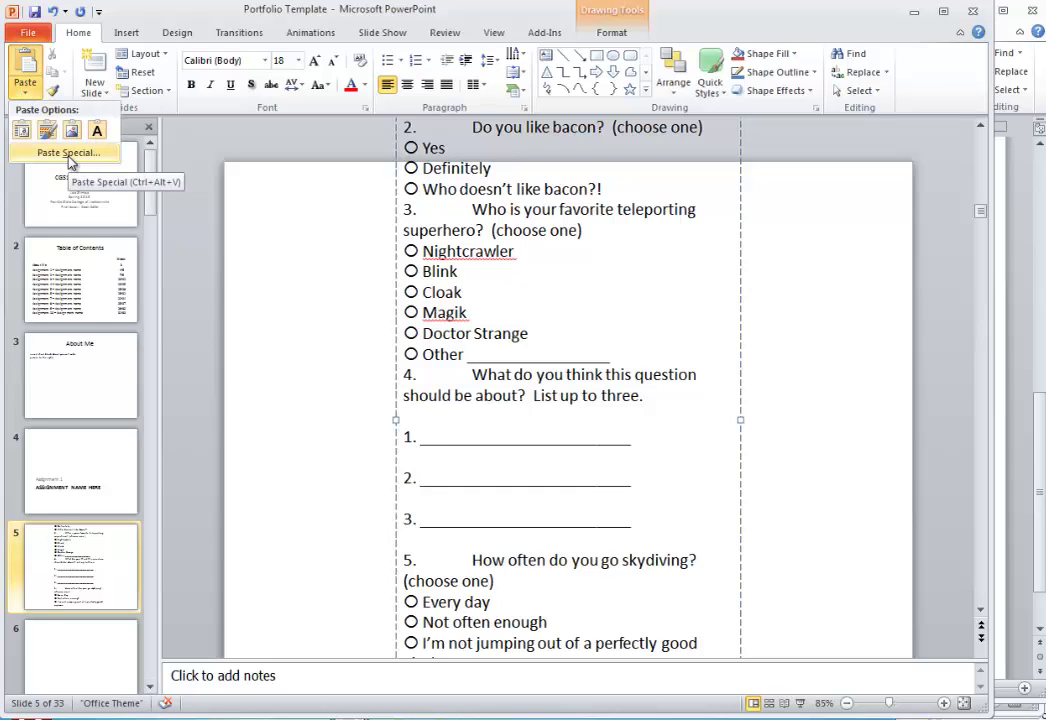
pyautogui.click(304, 337)
pyautogui.click(395, 318)
pyautogui.press('Delete')
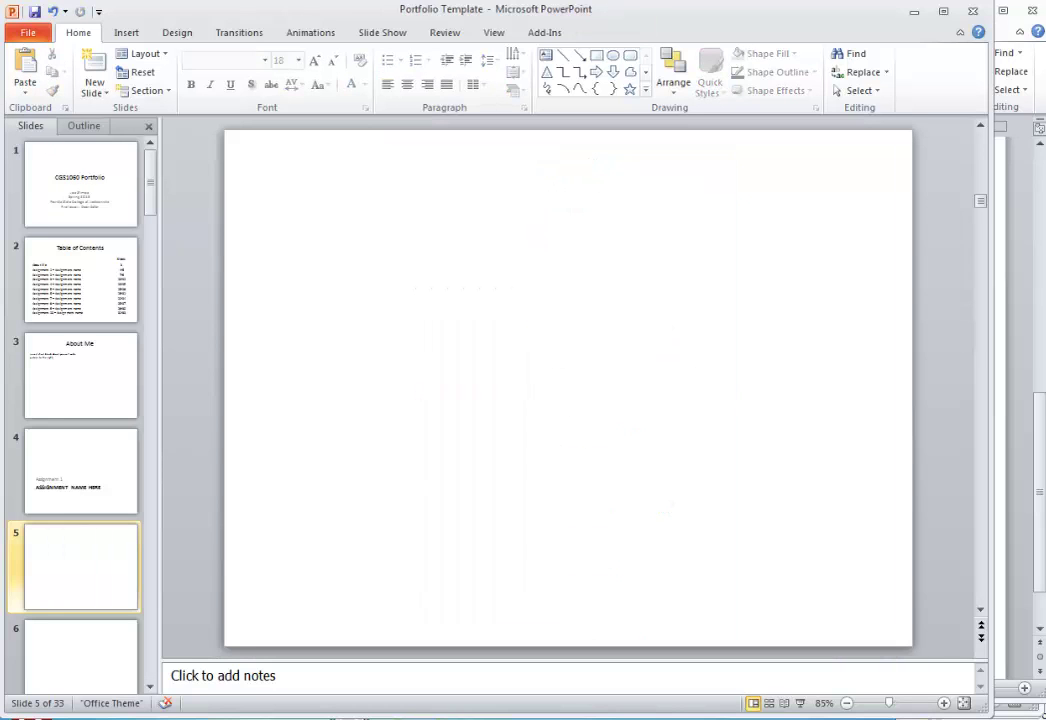
# Switch to the browser's bacon image results, open the last picture in the first row and copy the enlarged image
pyautogui.hotkey('alt', 'Tab')
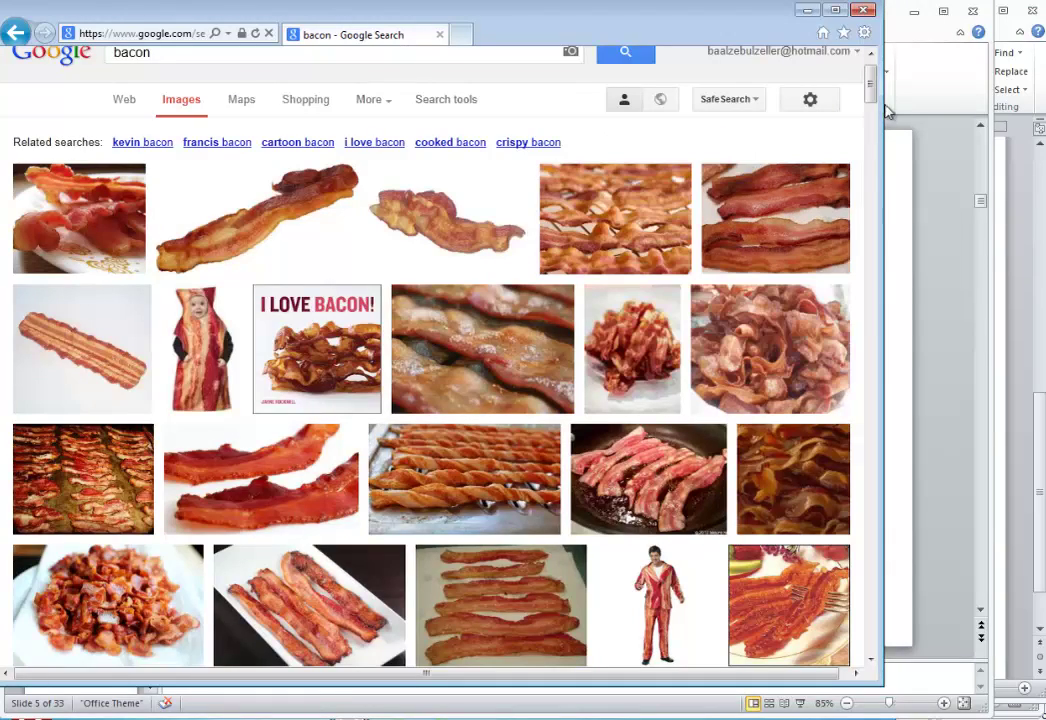
pyautogui.moveTo(871, 92)
pyautogui.mouseDown()
pyautogui.moveTo(871, 122)
pyautogui.moveTo(870, 70)
pyautogui.mouseUp()
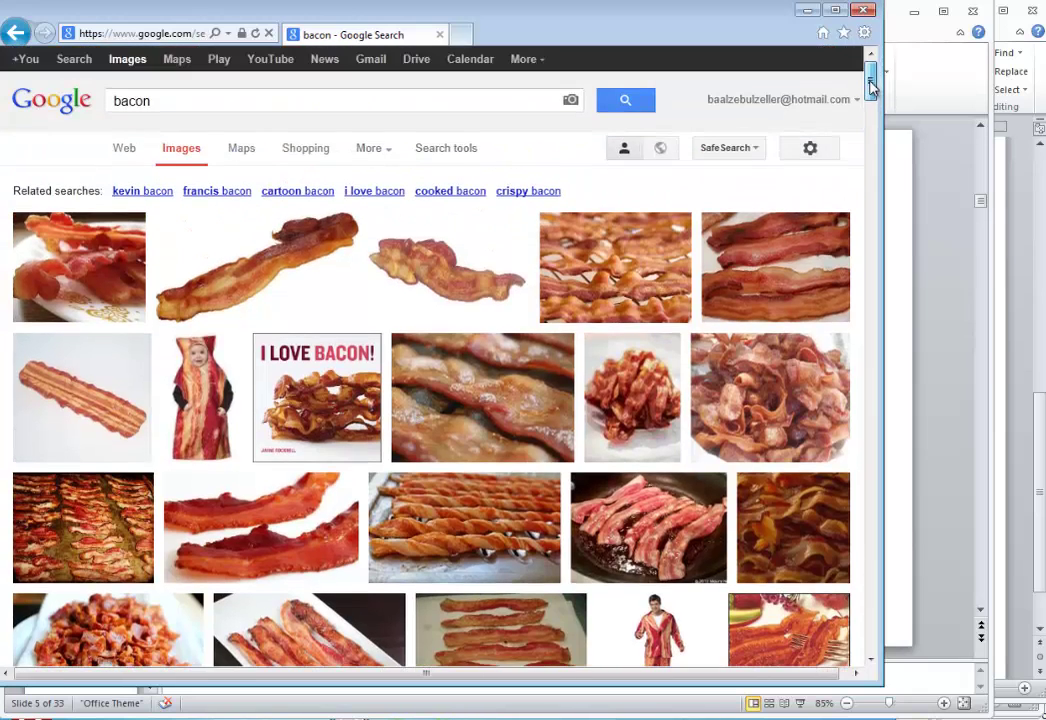
pyautogui.click(765, 270)
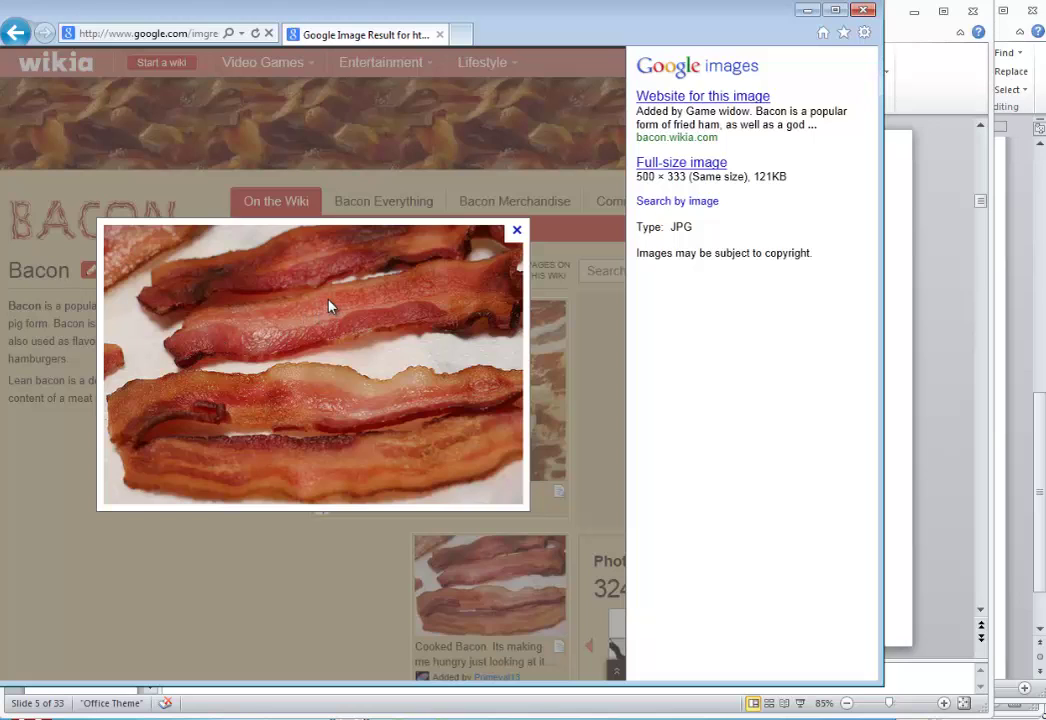
pyautogui.rightClick(332, 306)
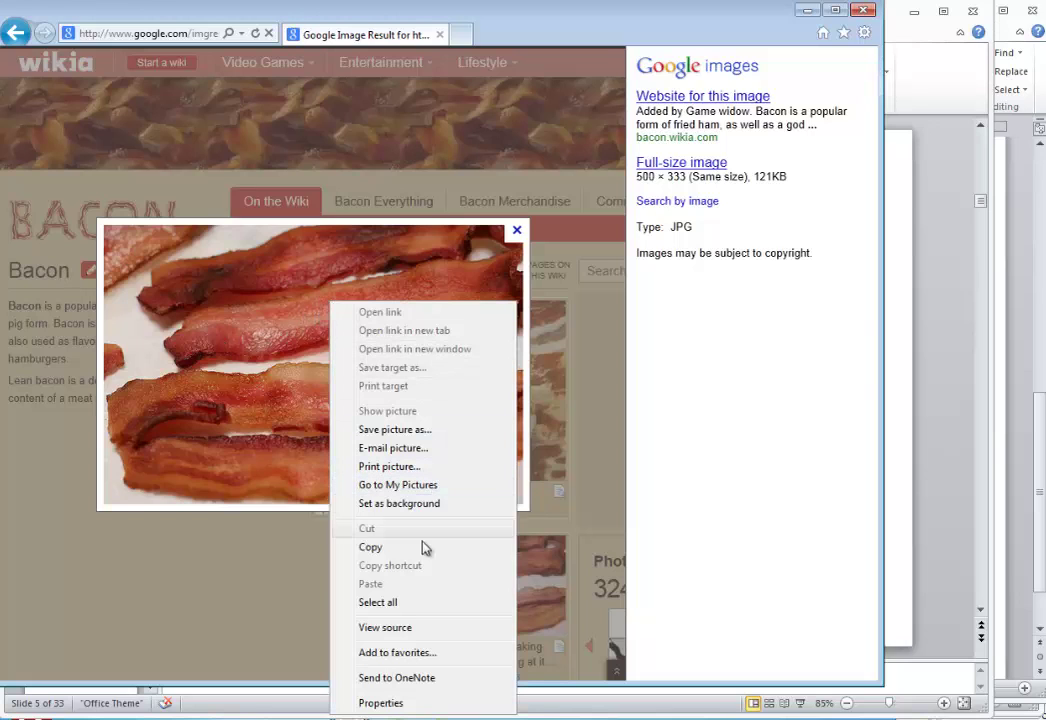
pyautogui.click(370, 547)
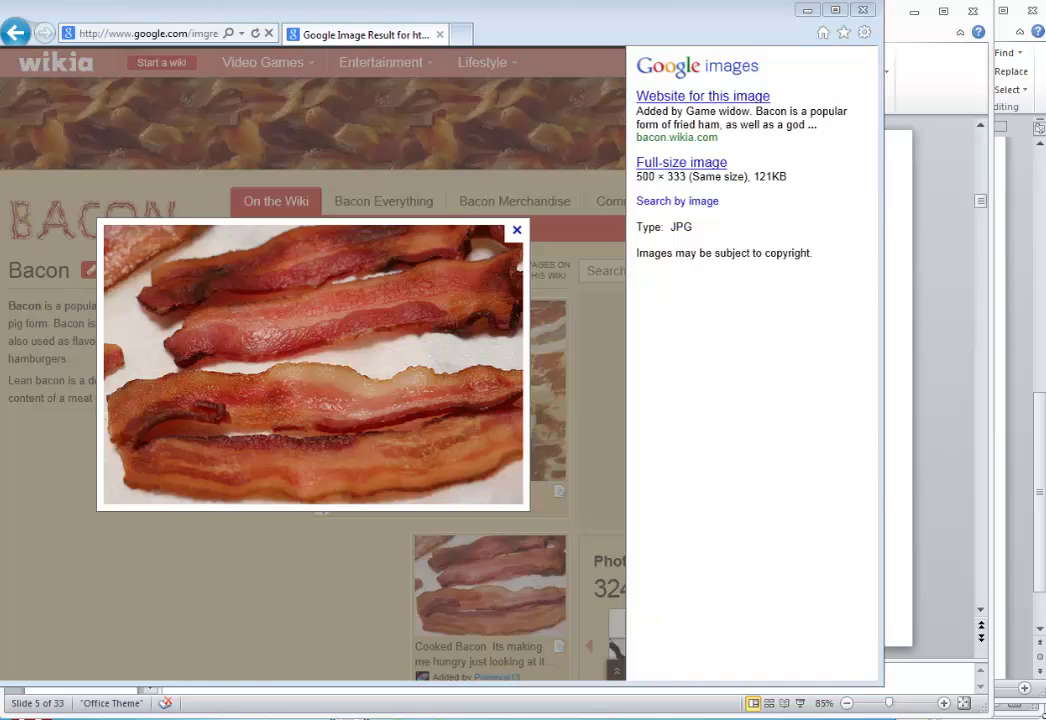
# Switch back to the Portfolio Template presentation, paste the bacon picture onto slide 5, and enlarge it near the slide's centre
pyautogui.hotkey('alt', 'Tab')
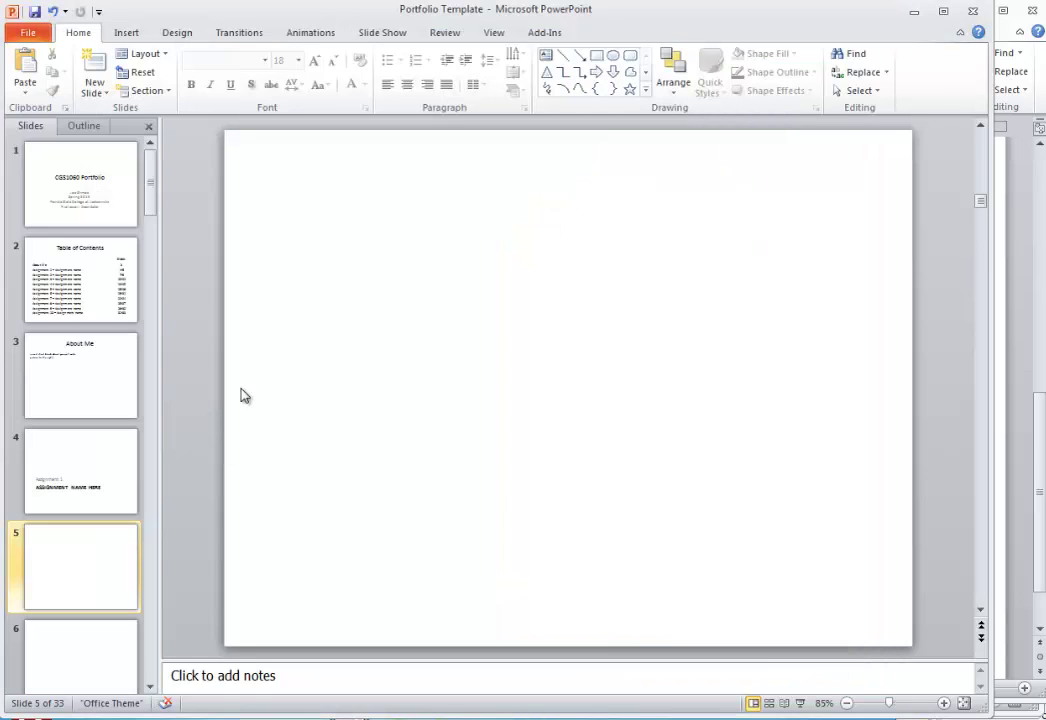
pyautogui.click(27, 66)
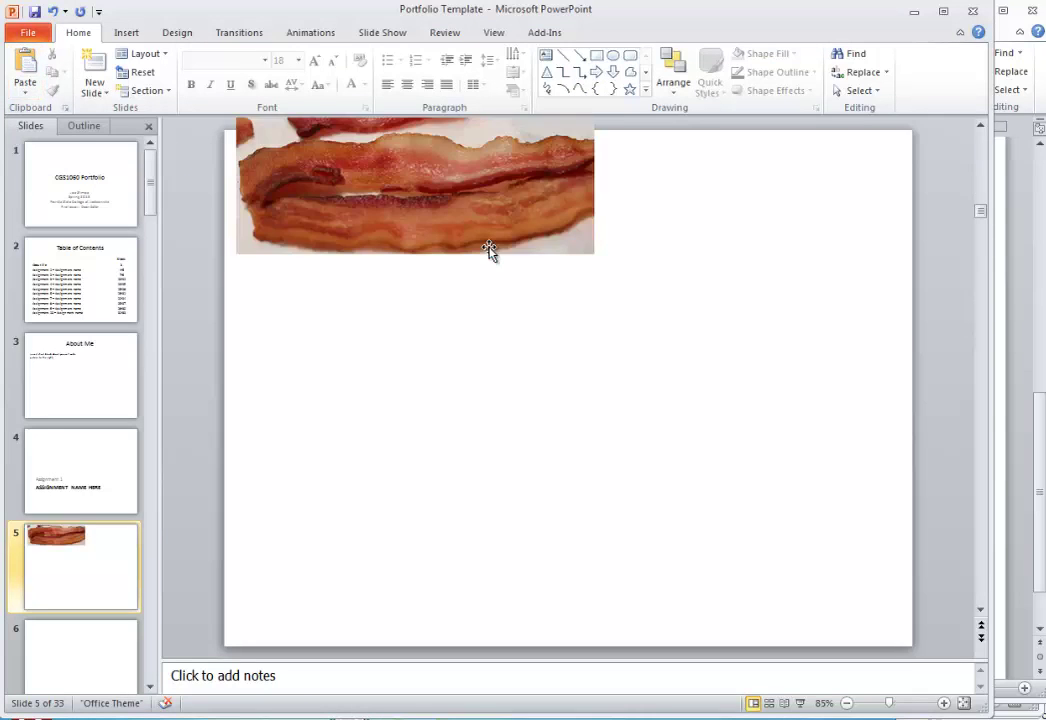
pyautogui.moveTo(416, 175); pyautogui.dragTo(541, 422)
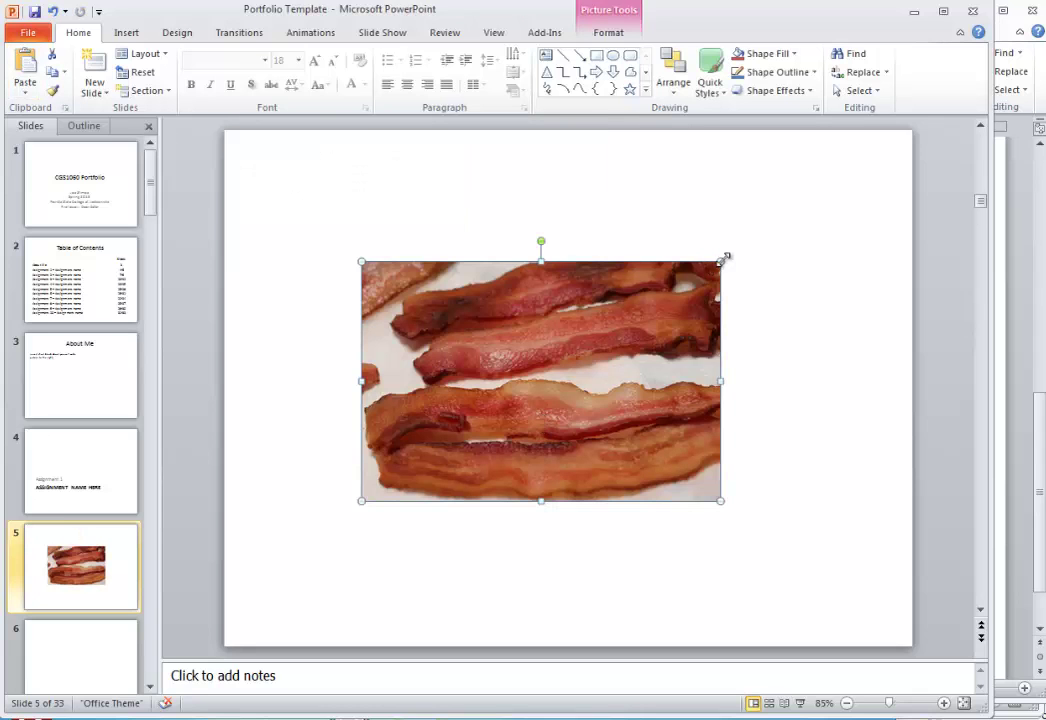
pyautogui.moveTo(720, 262); pyautogui.dragTo(809, 202)
pyautogui.moveTo(510, 321); pyautogui.dragTo(459, 340)
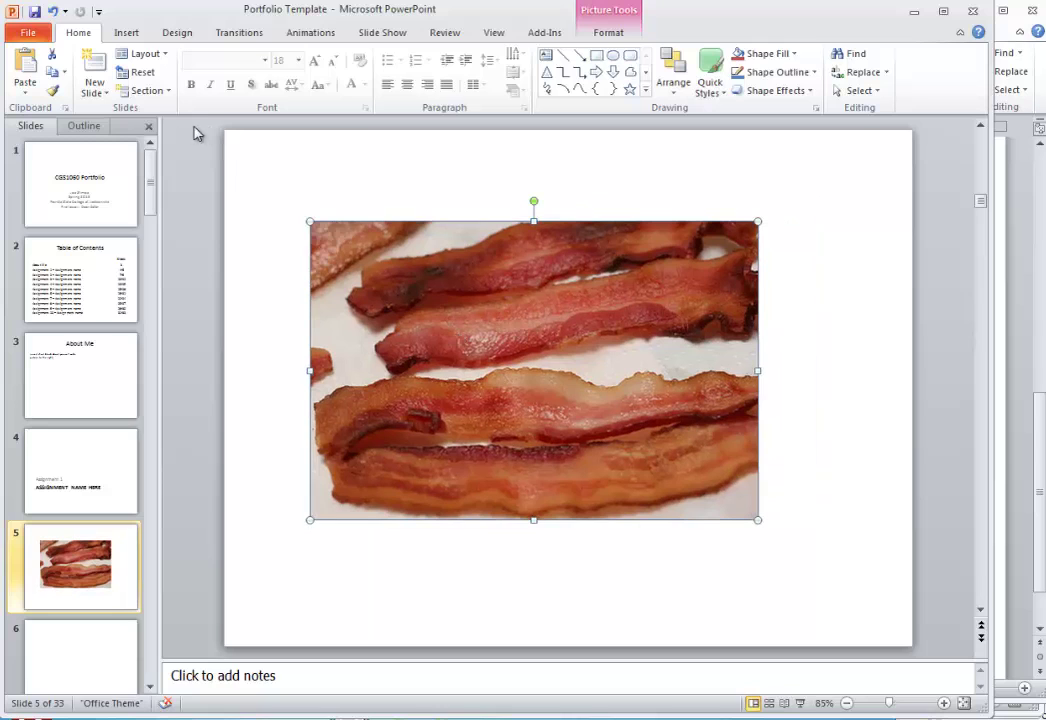
pyautogui.click(25, 88)
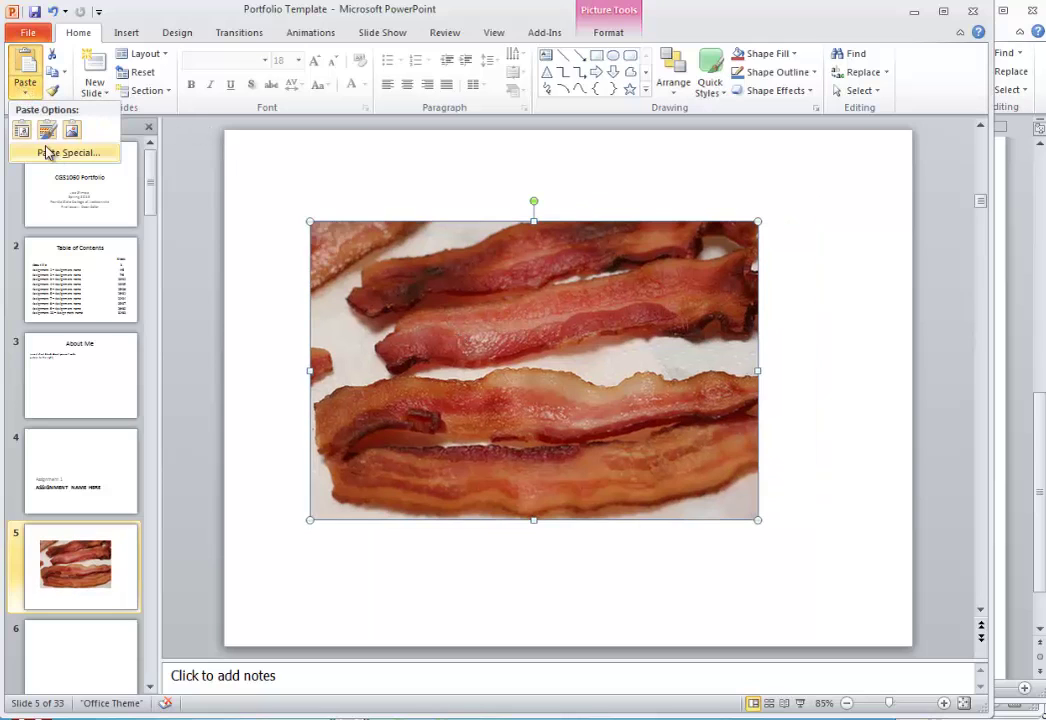
pyautogui.click(20, 91)
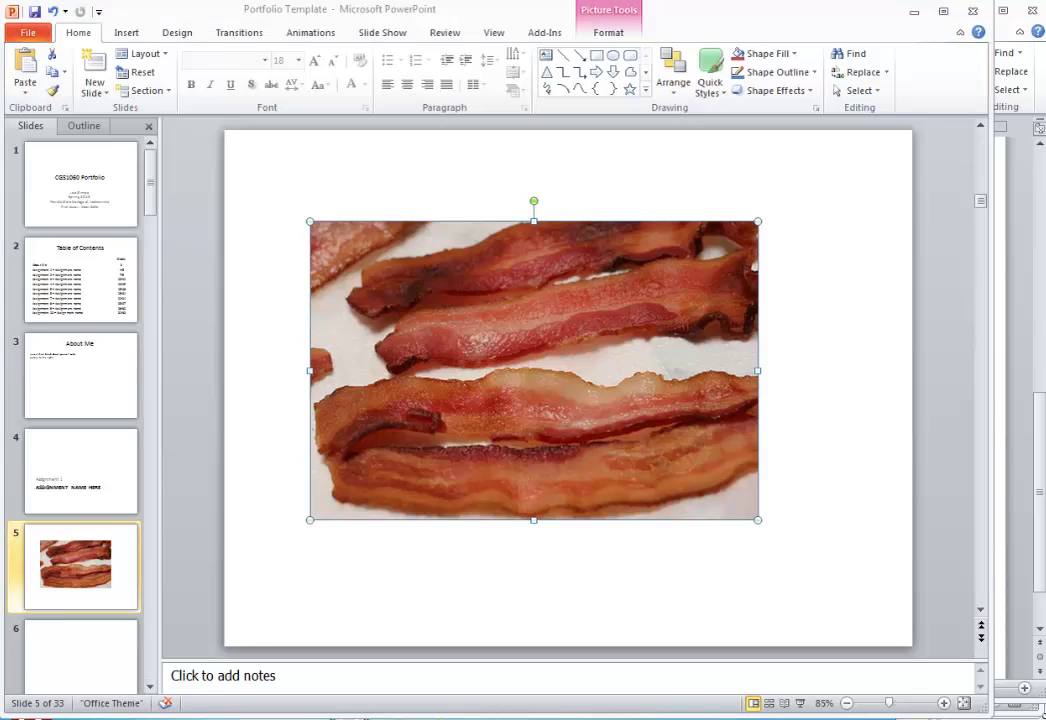
# Switch to the COPY AND PASTE SURVEY document in Word and copy the whole survey again, from the title to question 6
pyautogui.hotkey('alt', 'Tab')
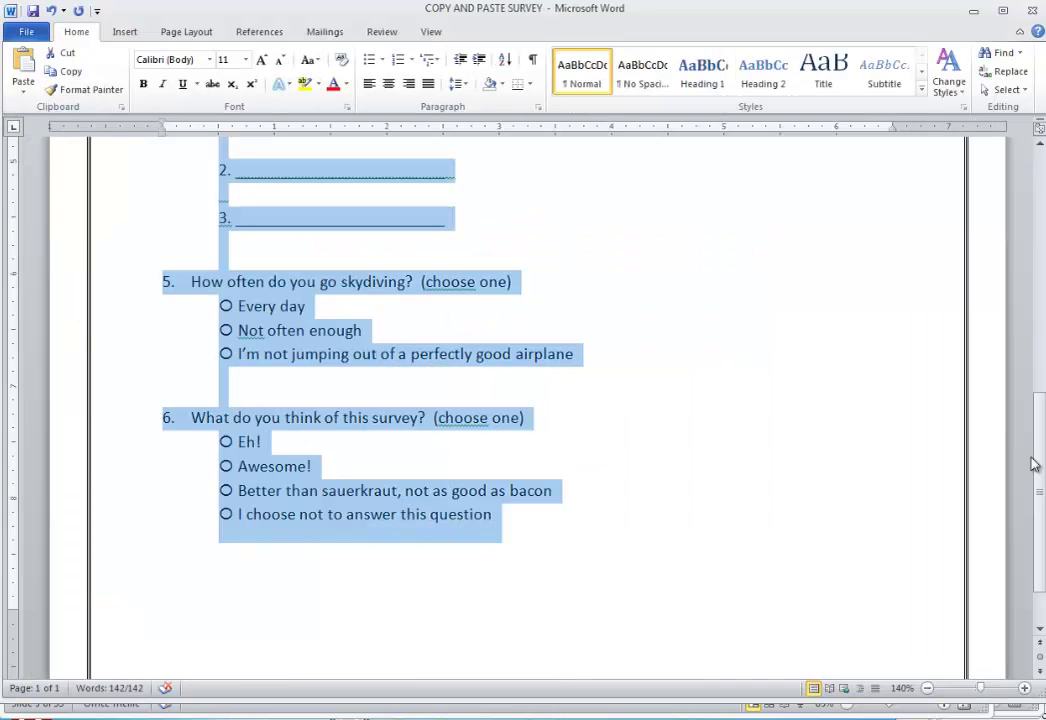
pyautogui.moveTo(1040, 466); pyautogui.dragTo(1042, 201)
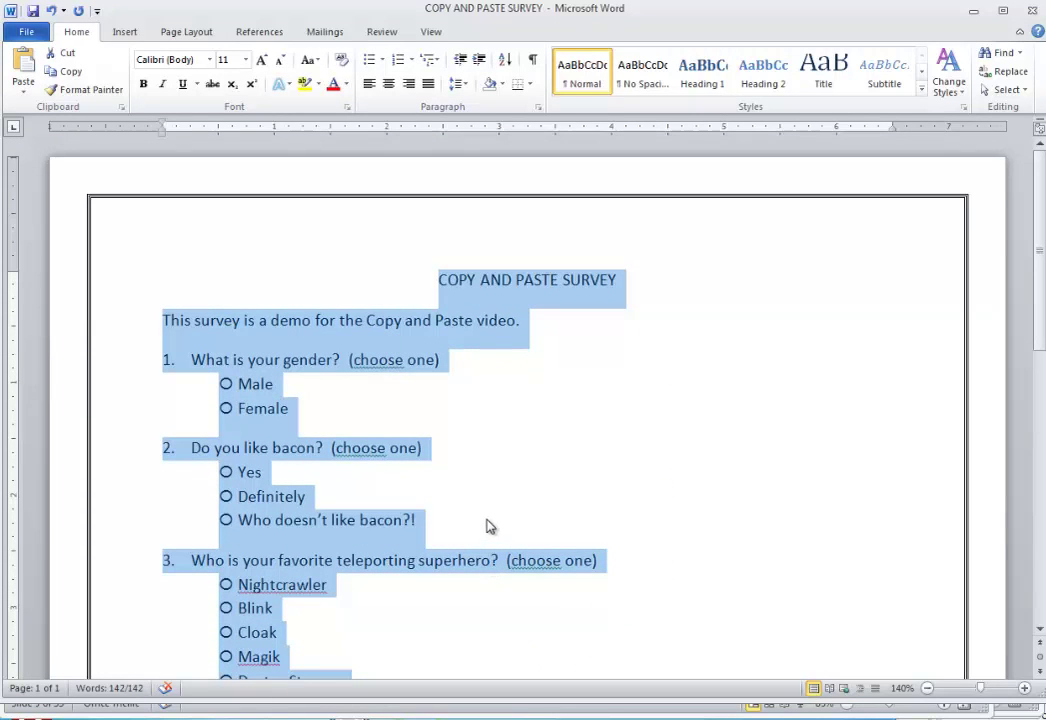
pyautogui.click(614, 352)
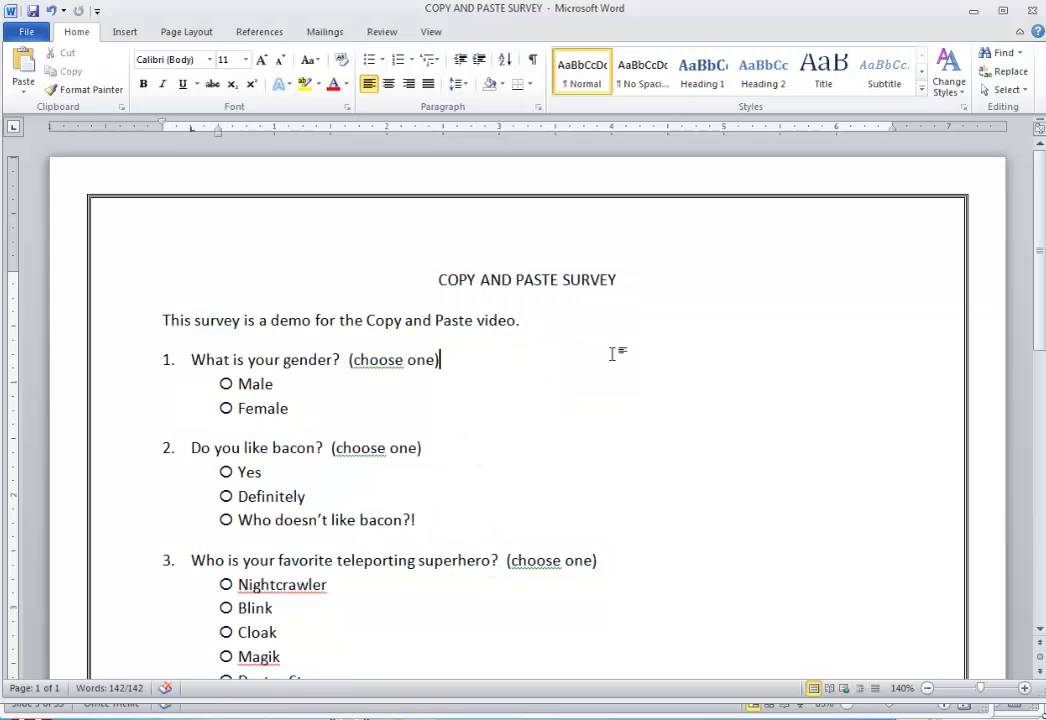
pyautogui.moveTo(123, 284)
pyautogui.mouseDown()
pyautogui.moveTo(118, 610)
pyautogui.moveTo(120, 430)
pyautogui.moveTo(353, 560)
pyautogui.mouseUp()
pyautogui.click(82, 89)
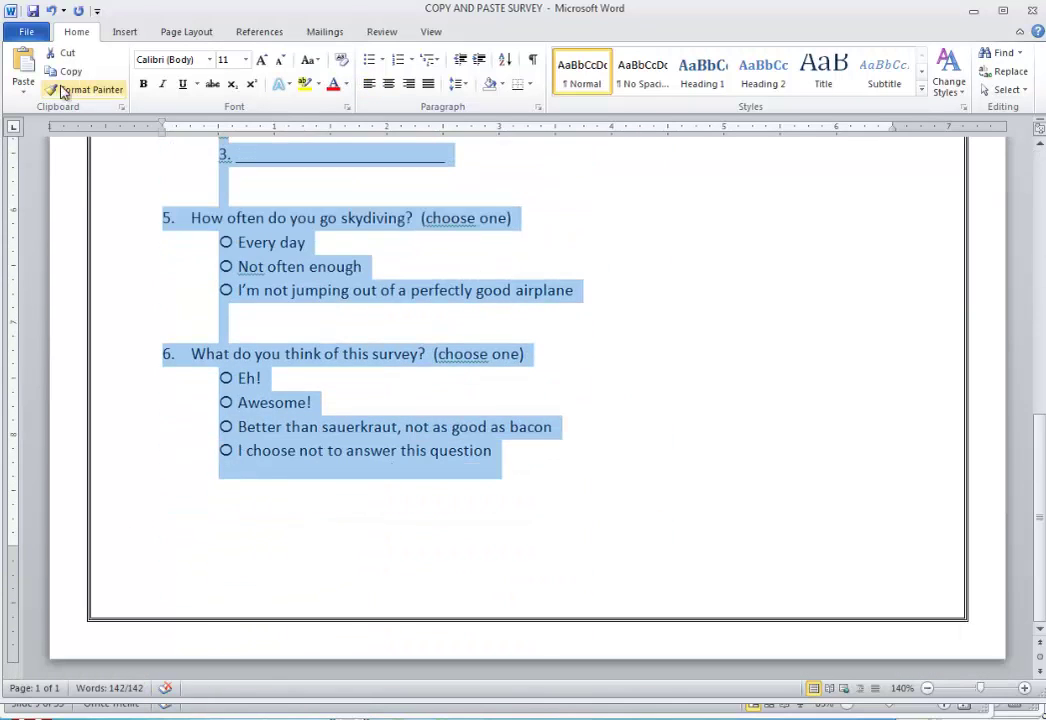
# Switch to the Portfolio Template presentation and paste the copied survey onto slide 6 as a Microsoft Word Document Object
pyautogui.hotkey('alt', 'Tab')
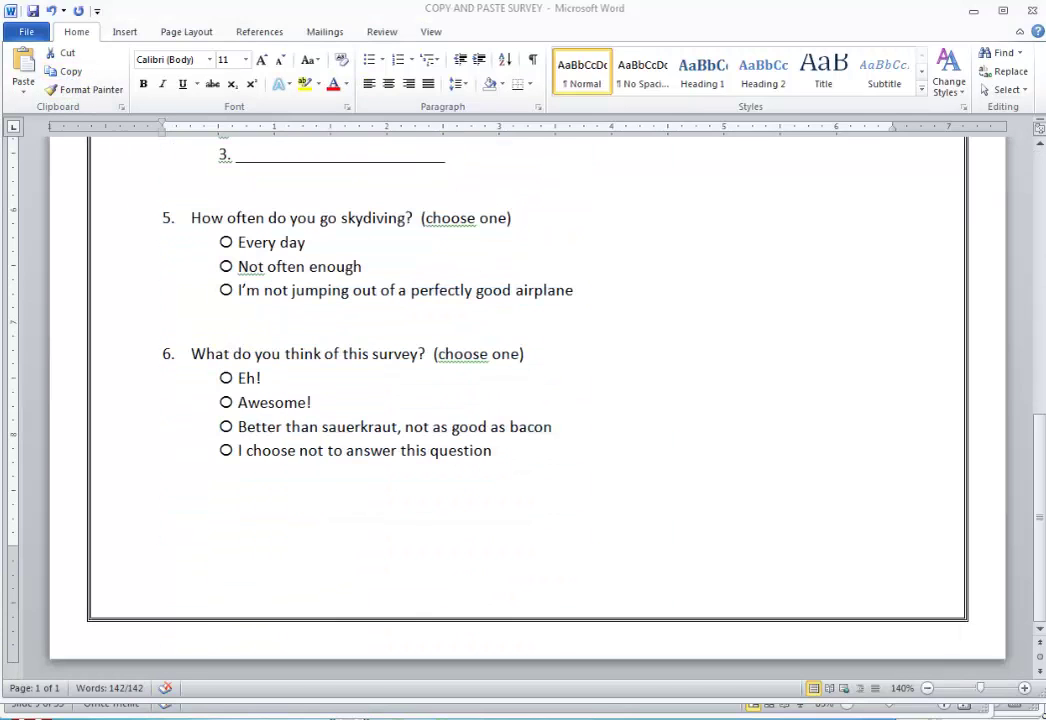
pyautogui.hotkey('alt', 'Tab')
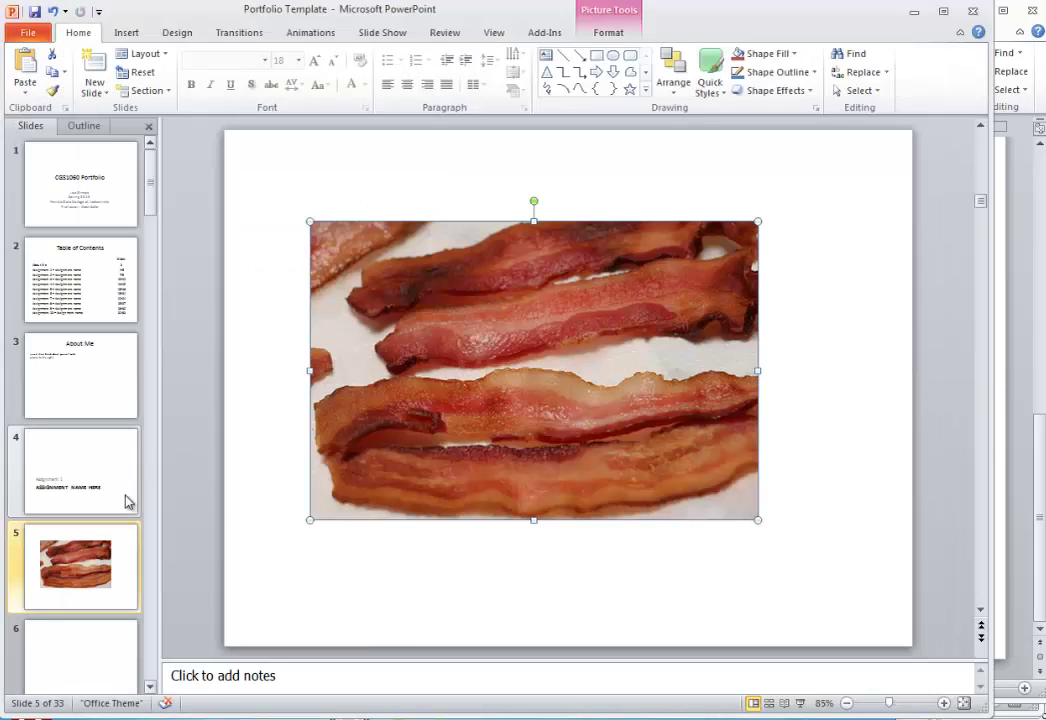
pyautogui.click(93, 655)
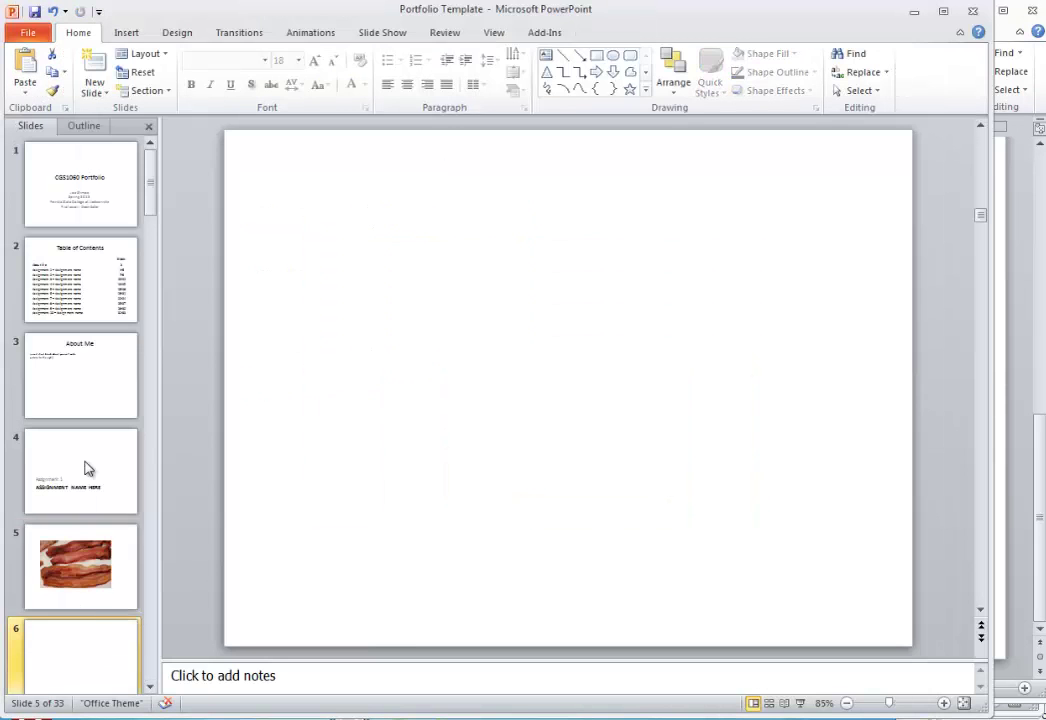
pyautogui.click(25, 95)
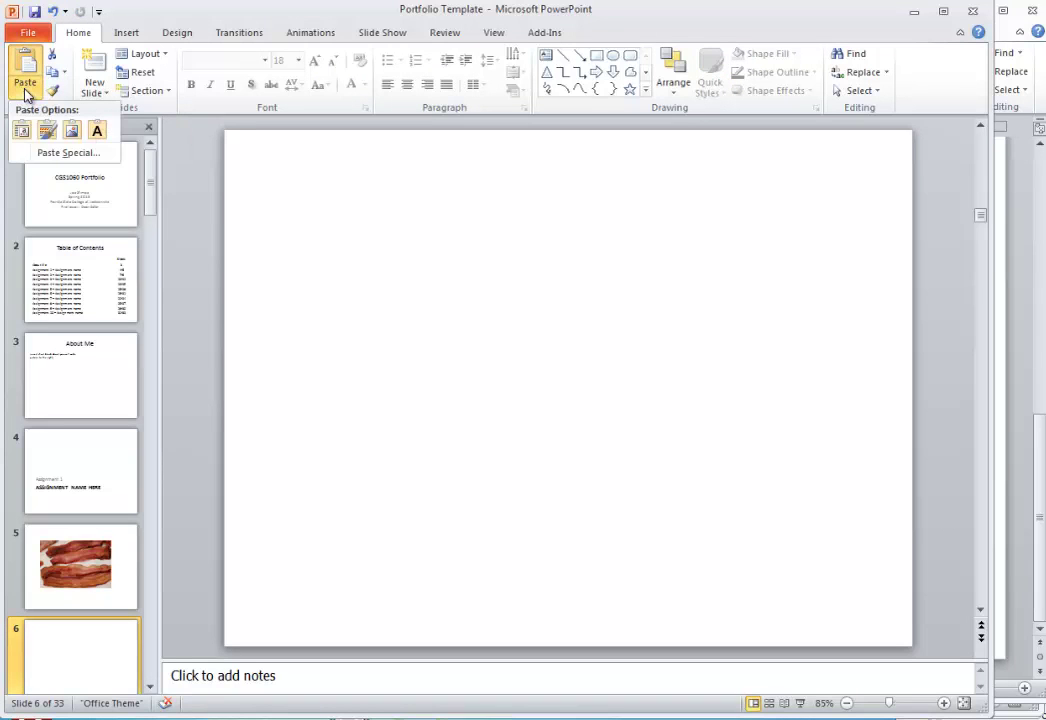
pyautogui.click(66, 153)
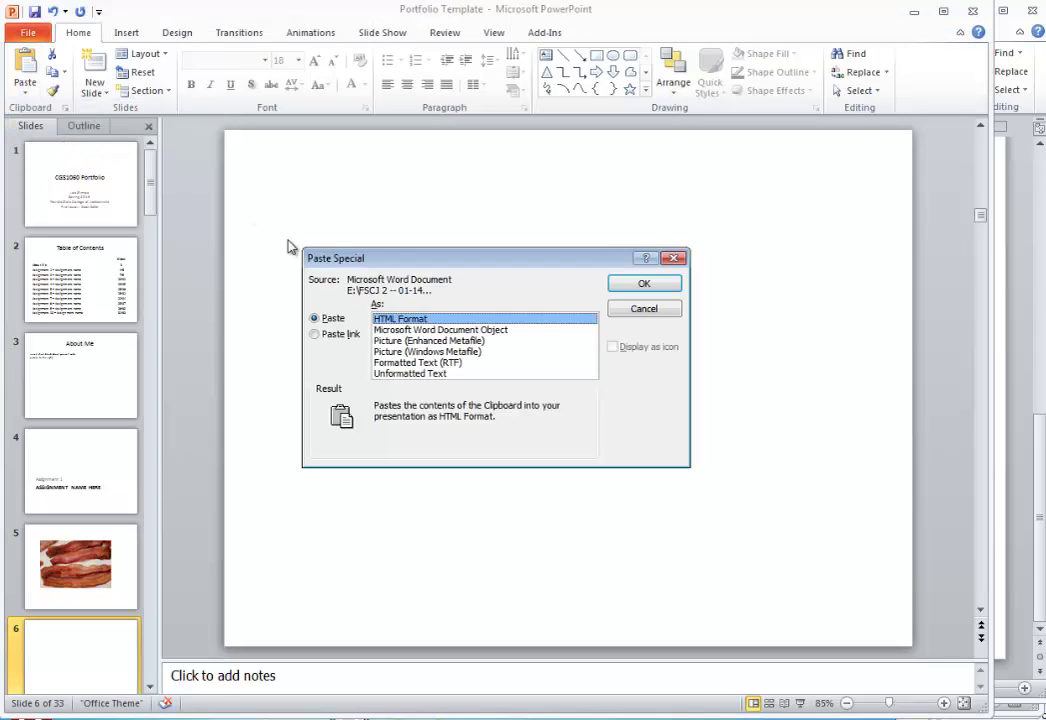
pyautogui.click(480, 329)
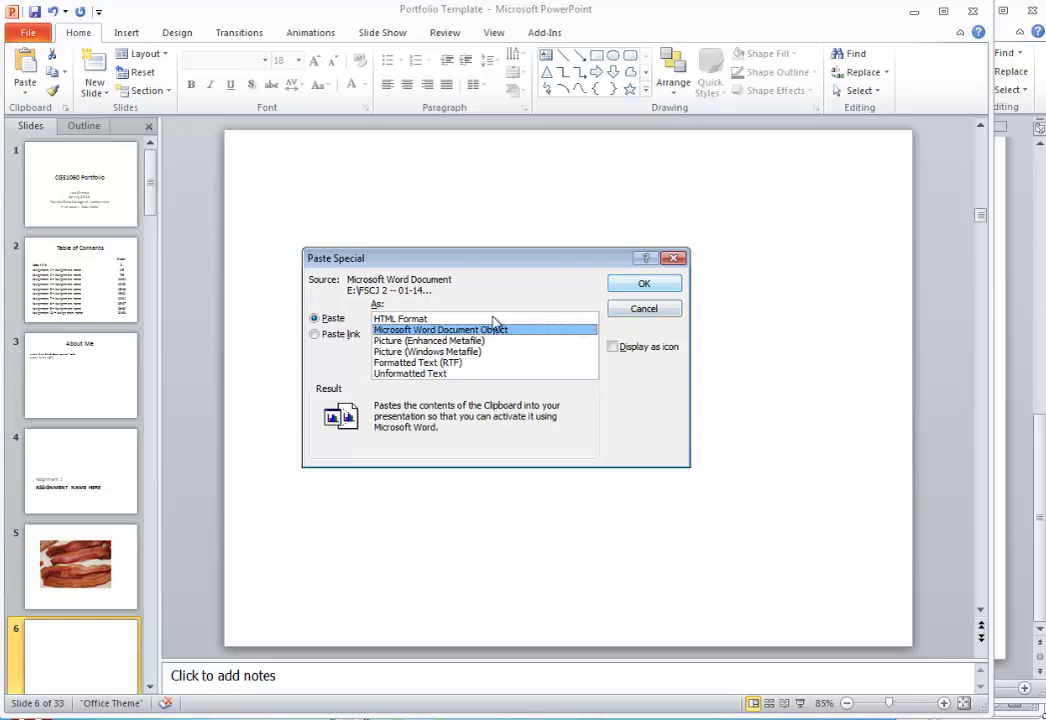
pyautogui.click(642, 285)
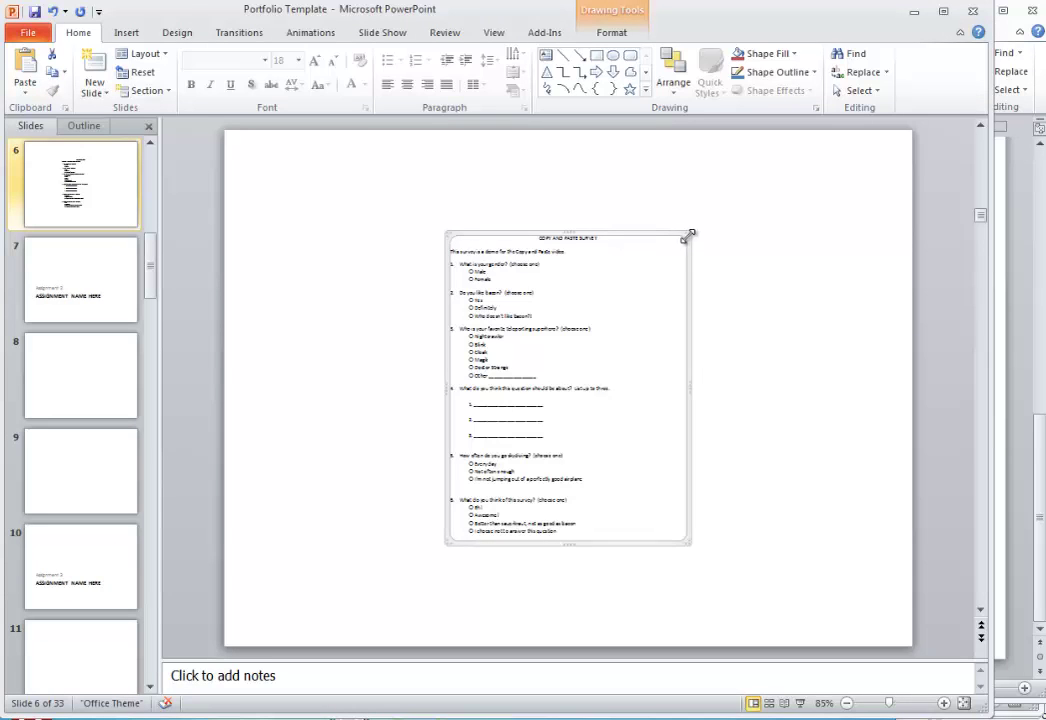
# Enlarge the survey object on slide 6 until it nearly fills the slide's height, and deselect it
pyautogui.moveTo(689, 232); pyautogui.dragTo(759, 143)
pyautogui.moveTo(455, 540); pyautogui.dragTo(397, 600)
pyautogui.click(836, 262)
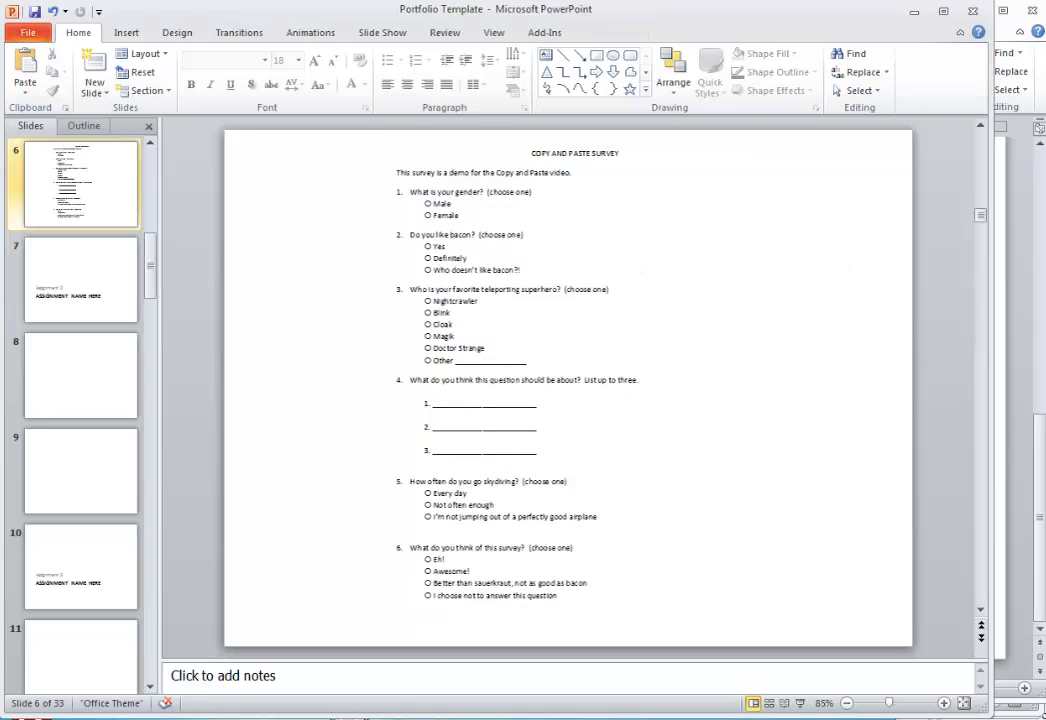
# Switch to the COPY AND PASTE SURVEY document in Word, return to its title and deselect the survey text
pyautogui.hotkey('alt', 'Tab')
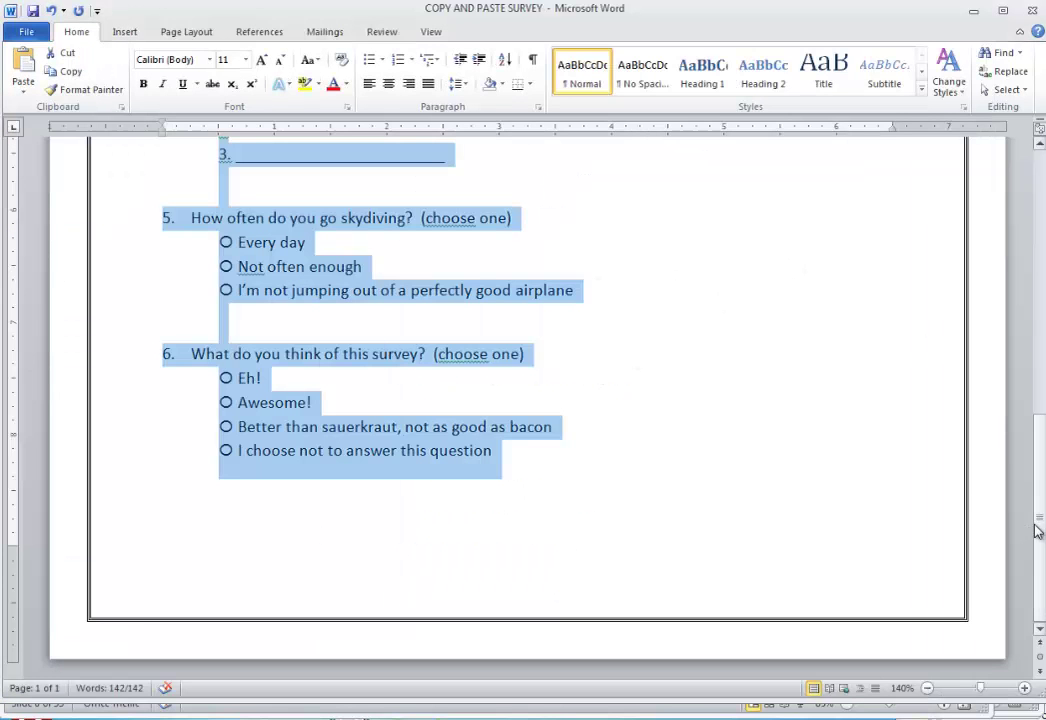
pyautogui.moveTo(1035, 530); pyautogui.dragTo(1036, 258)
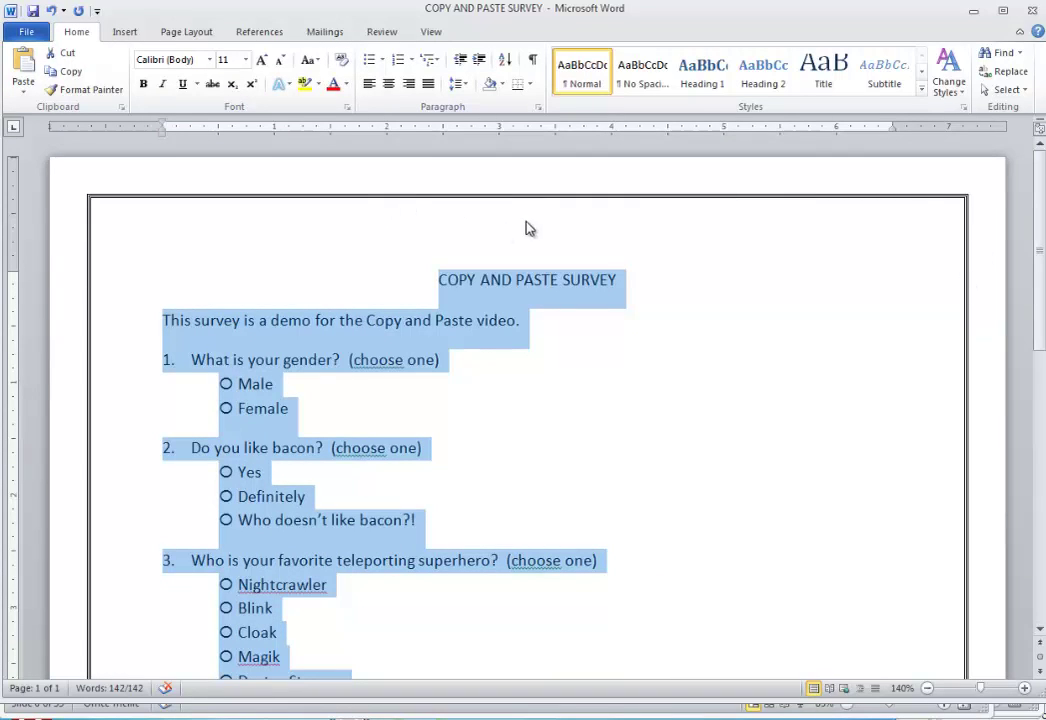
pyautogui.click(660, 279)
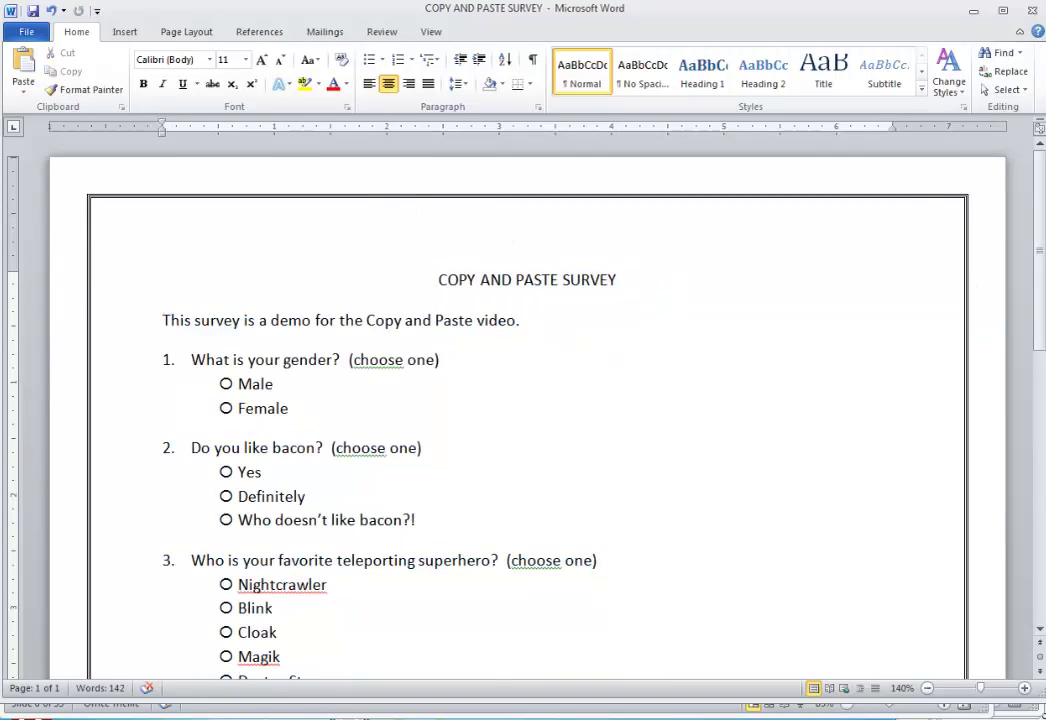
# Switch to Presentation2 and review copy methods 2 and 3 in its numbered list, highlighting each line in turn
pyautogui.hotkey('alt', 'Tab')
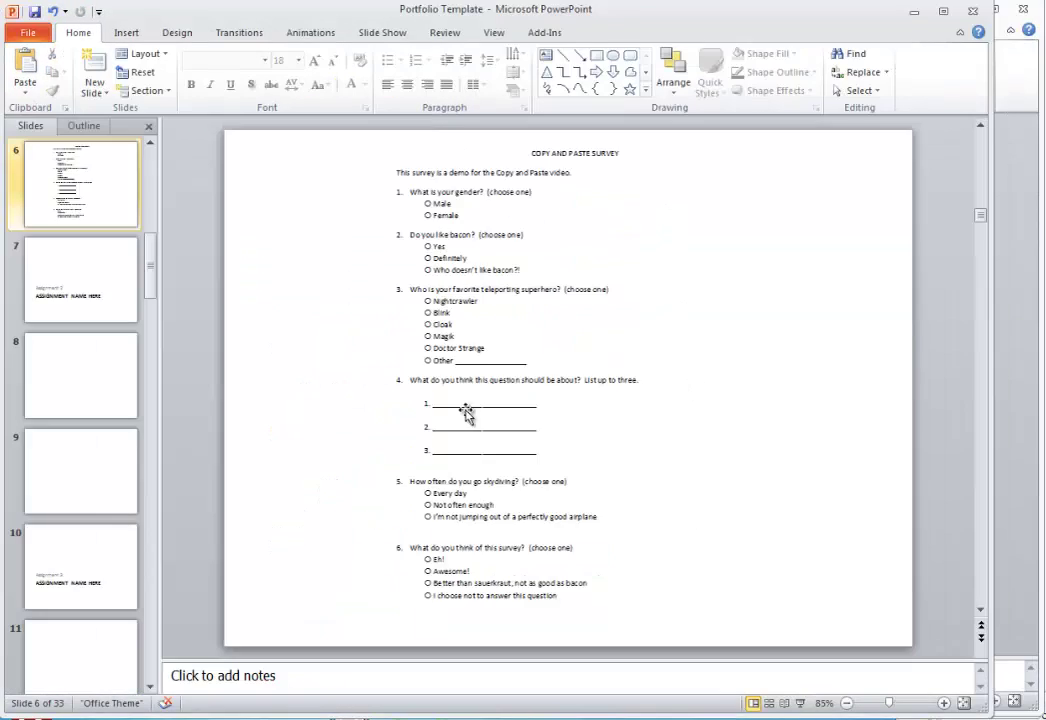
pyautogui.click(516, 226)
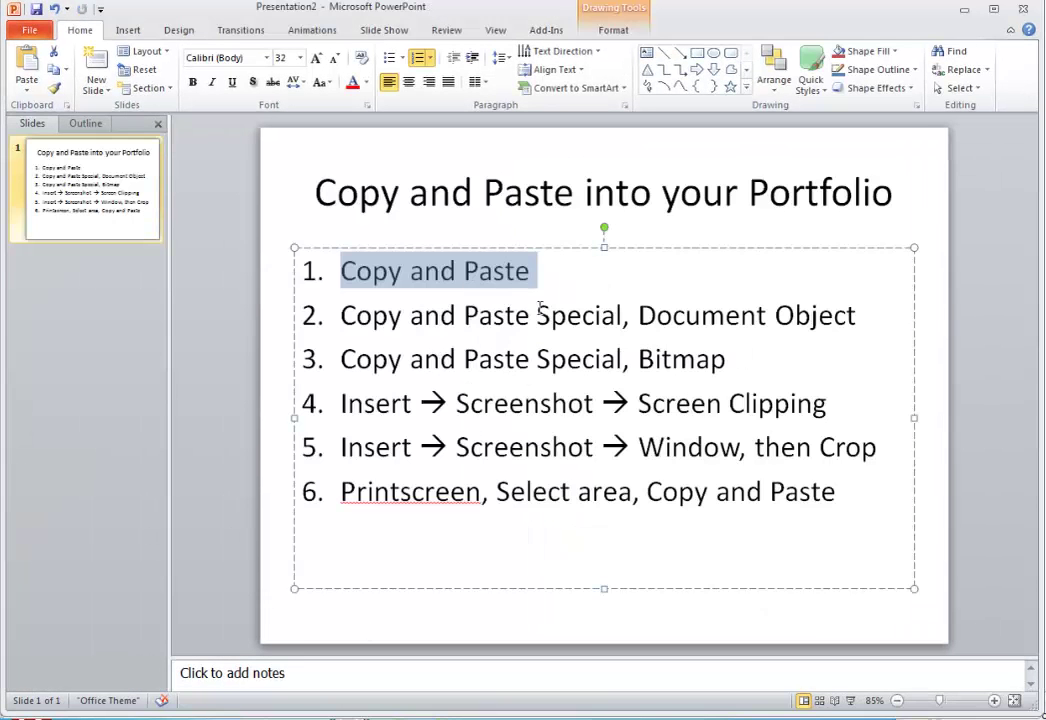
pyautogui.tripleClick(430, 319)
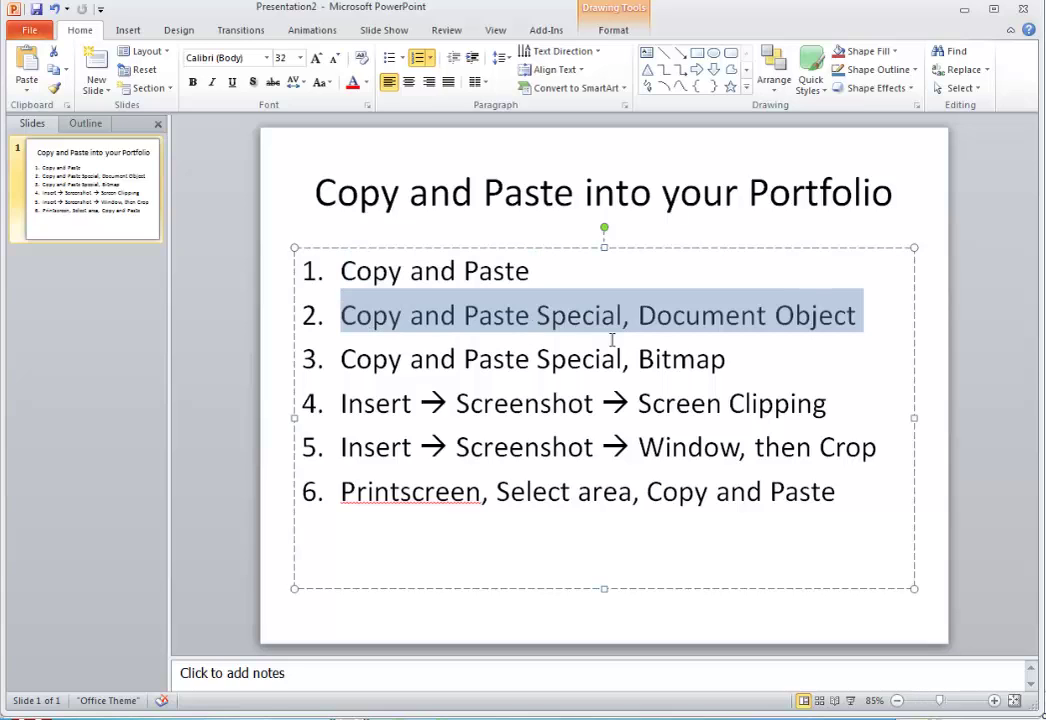
pyautogui.click(606, 356)
pyautogui.tripleClick(364, 365)
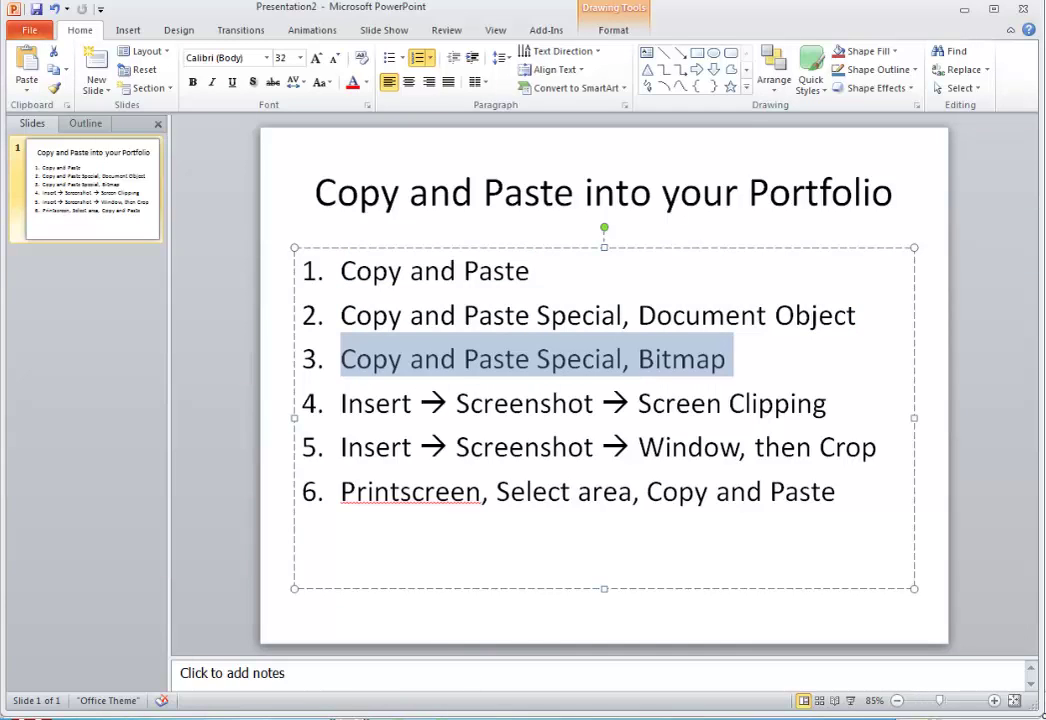
# Switch back to the Word survey document and copy everything from the title to the end of question 6
pyautogui.hotkey('alt', 'Tab')
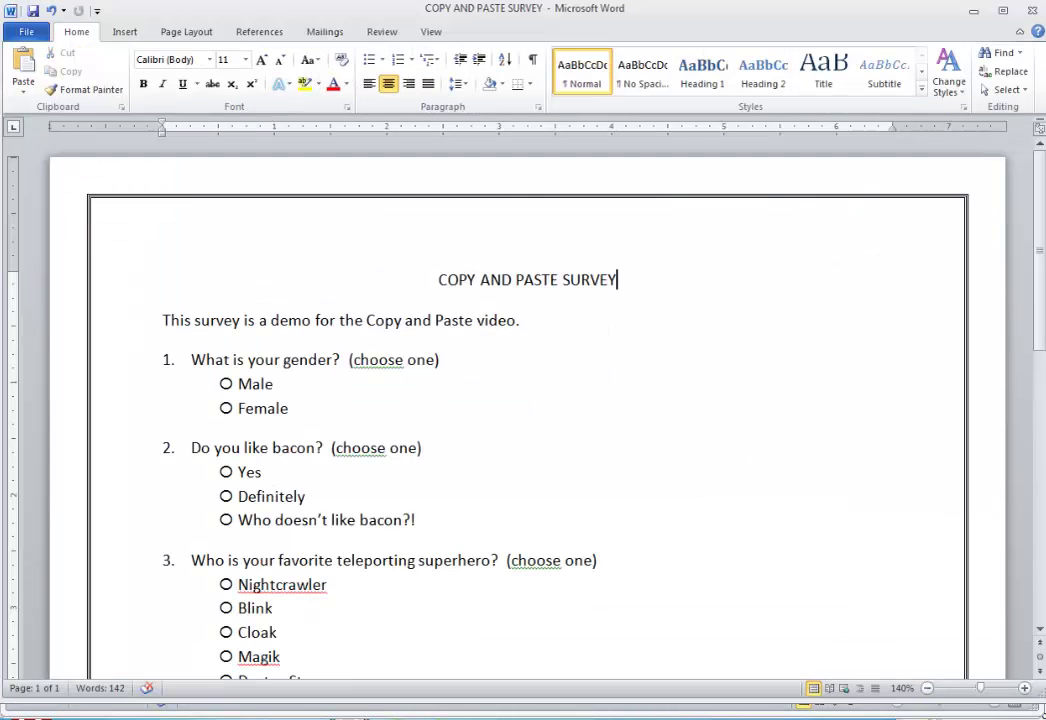
pyautogui.moveTo(424, 284); pyautogui.dragTo(593, 563)
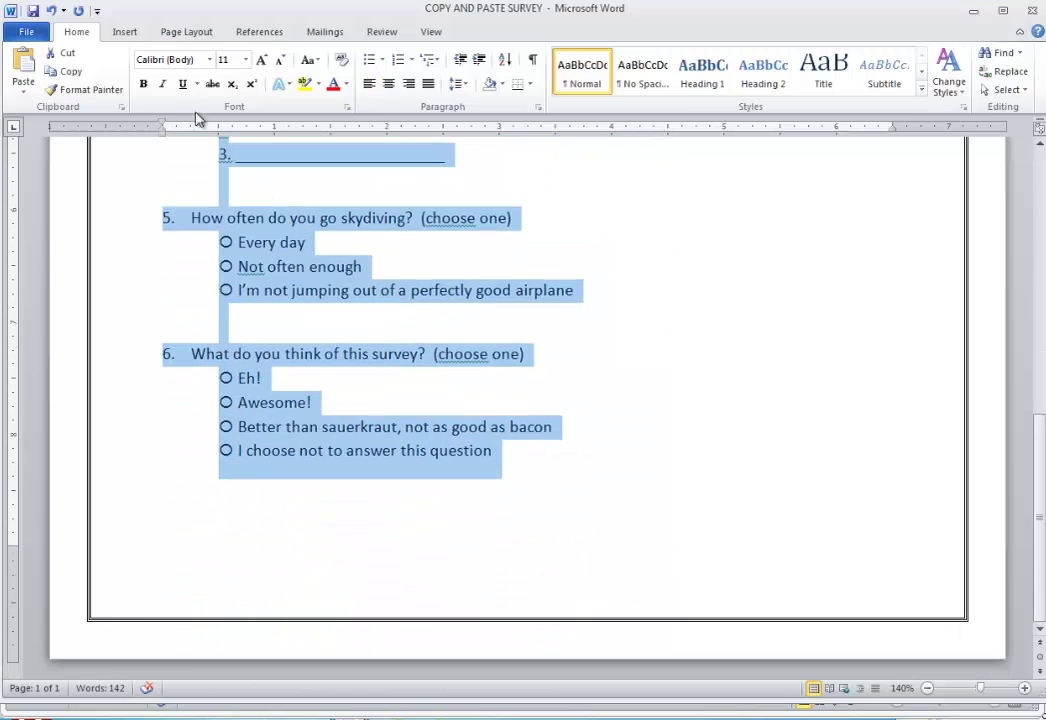
pyautogui.click(70, 72)
# Switch to the Portfolio Template presentation, paste the survey onto slide 8 as a Picture (Windows Metafile), and shrink the picture
pyautogui.hotkey('alt', 'Tab')
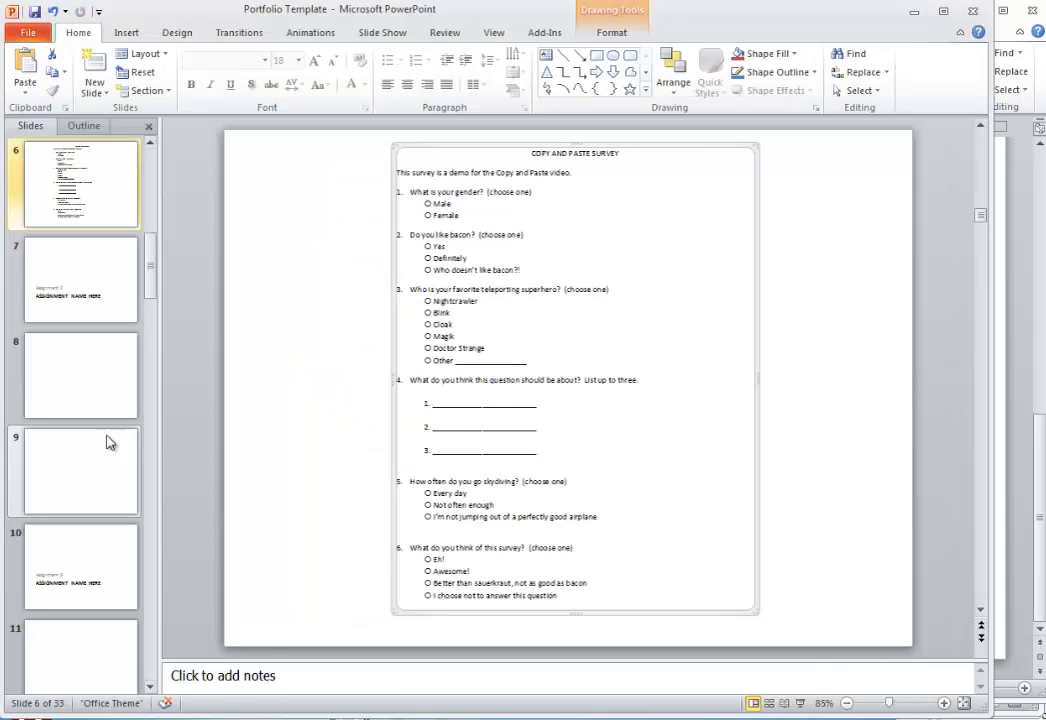
pyautogui.click(77, 374)
pyautogui.click(25, 88)
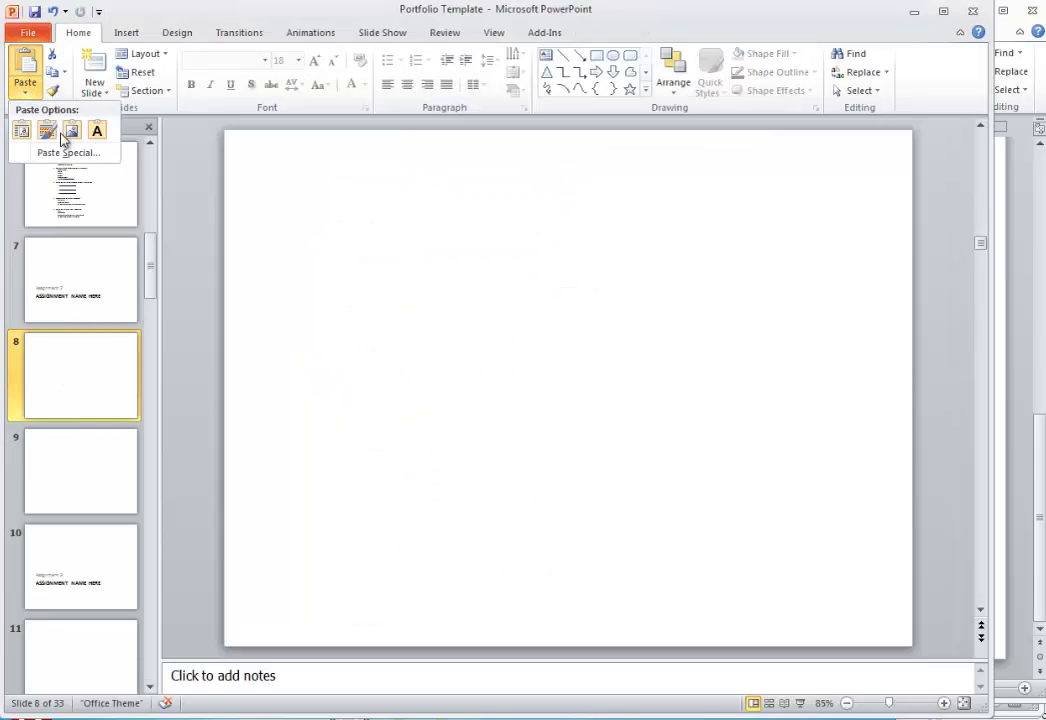
pyautogui.click(65, 150)
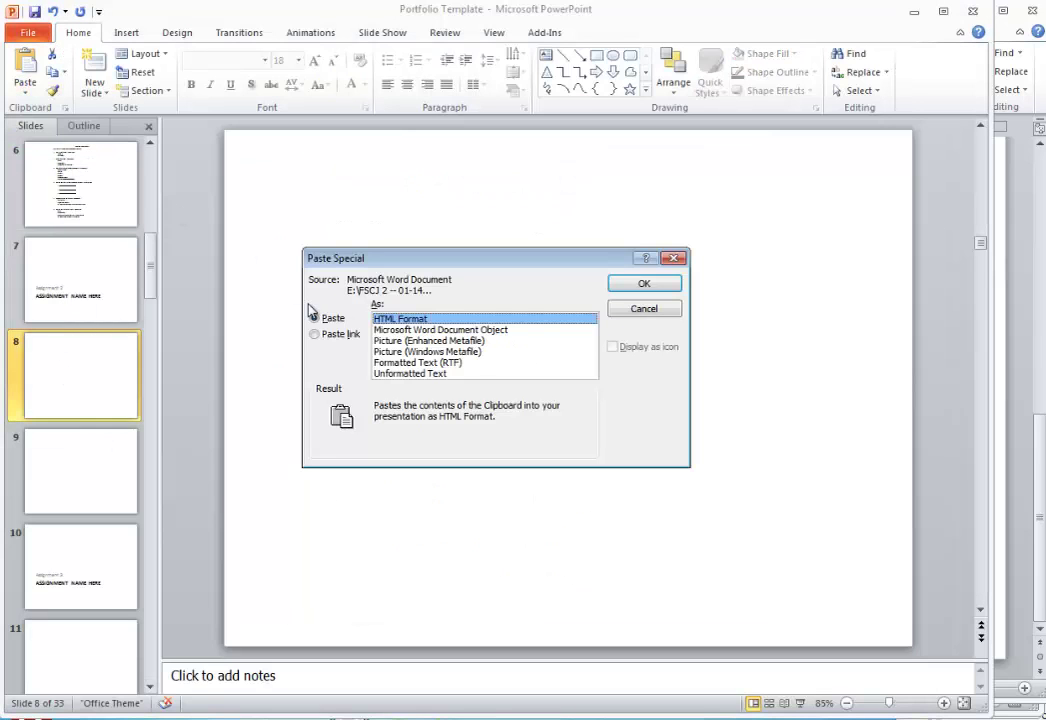
pyautogui.click(413, 352)
pyautogui.click(628, 283)
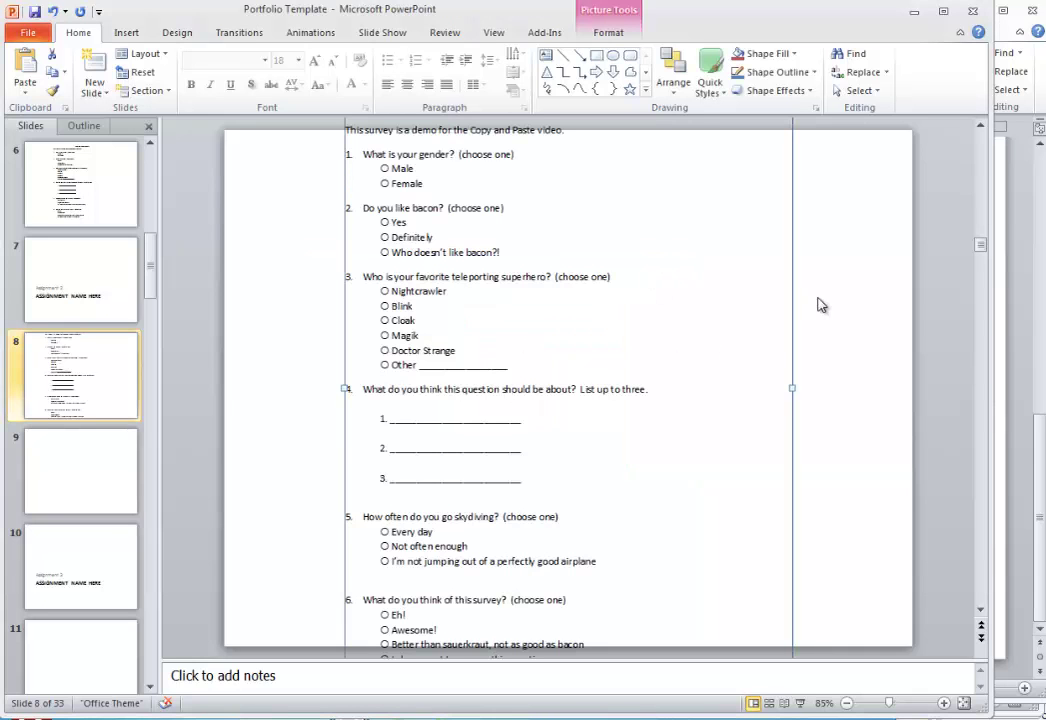
pyautogui.click(979, 126)
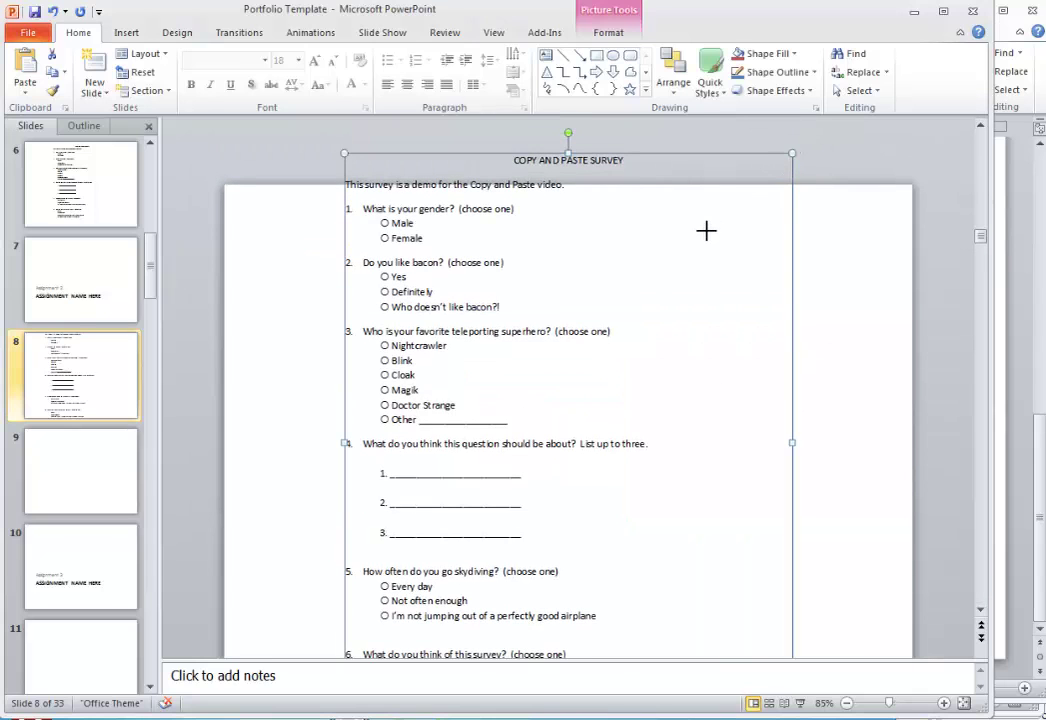
pyautogui.moveTo(699, 240); pyautogui.dragTo(699, 241)
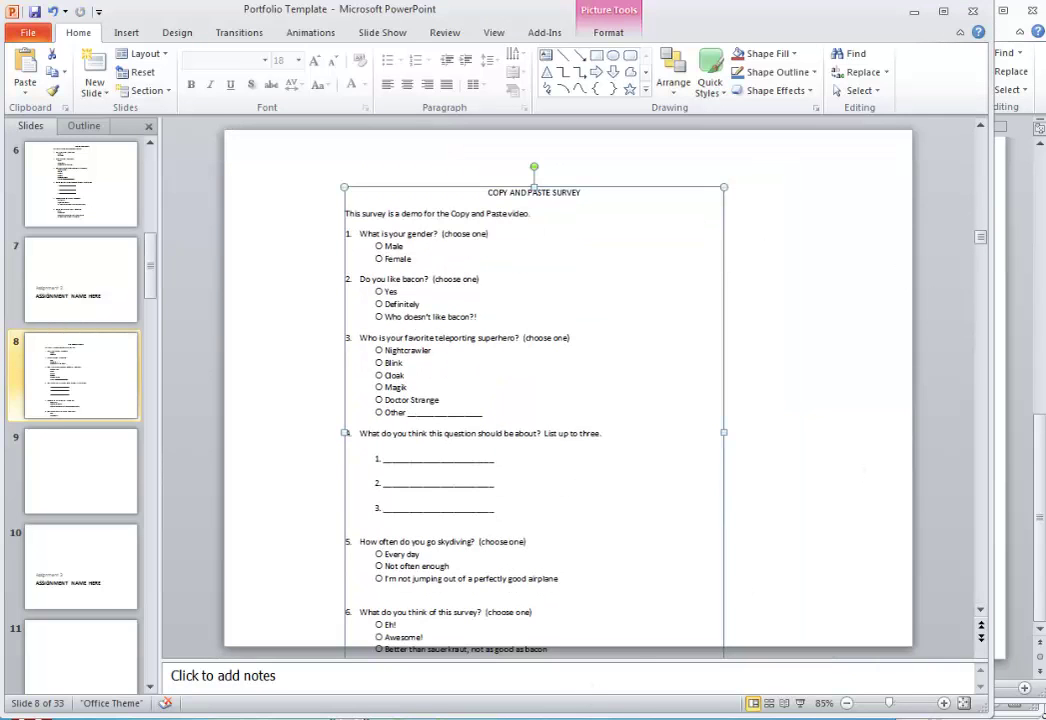
# Switch to the Book1 workbook in Excel and copy the range E4:BM30 around the floor plan on Sheet1
pyautogui.hotkey('alt', 'Tab')
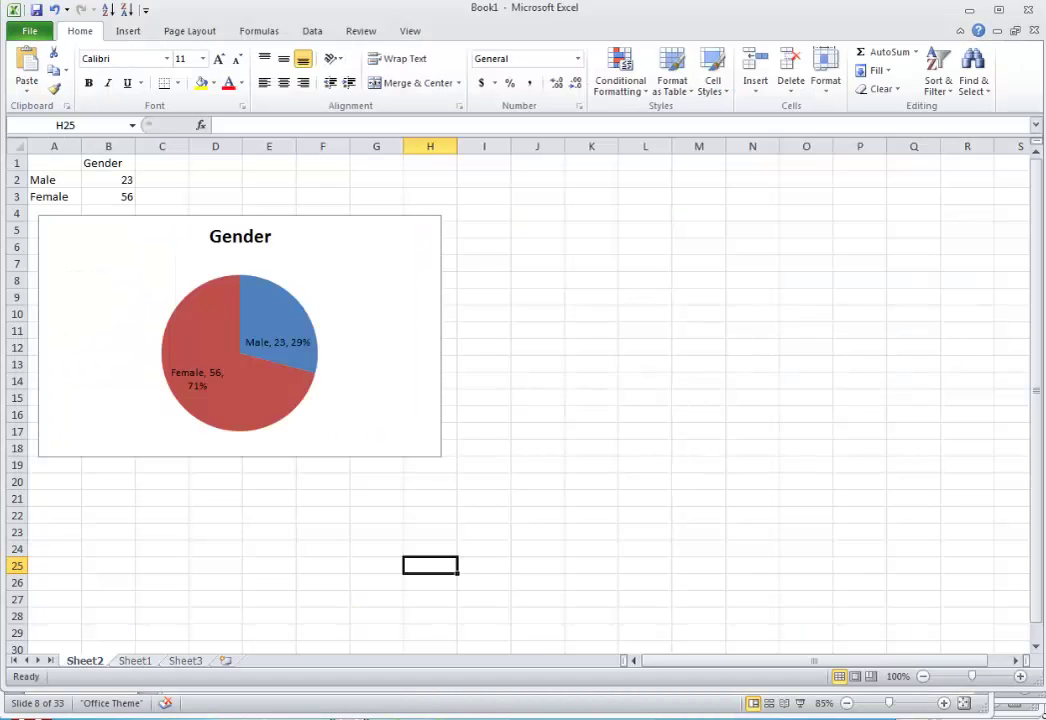
pyautogui.click(134, 661)
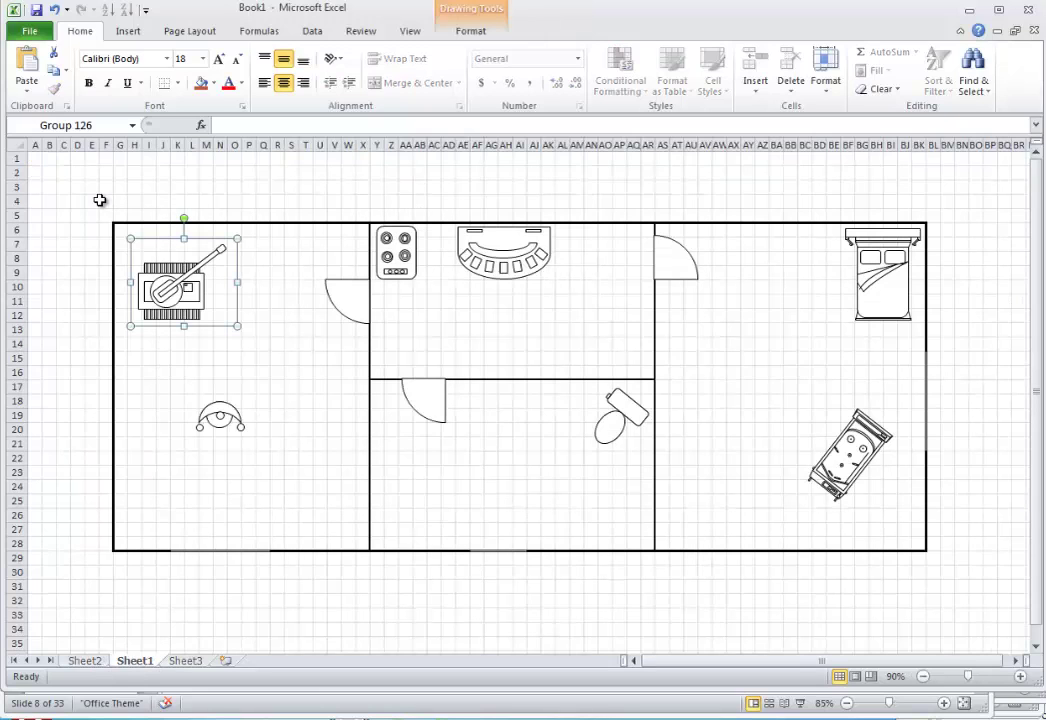
pyautogui.moveTo(92, 202); pyautogui.dragTo(948, 576)
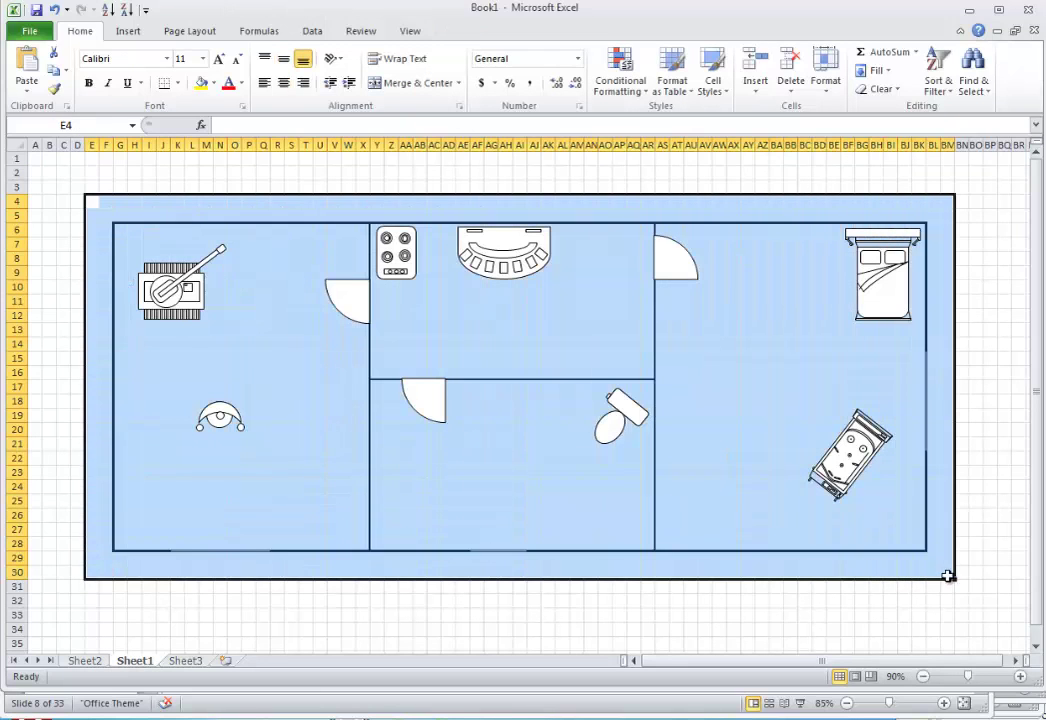
pyautogui.click(54, 72)
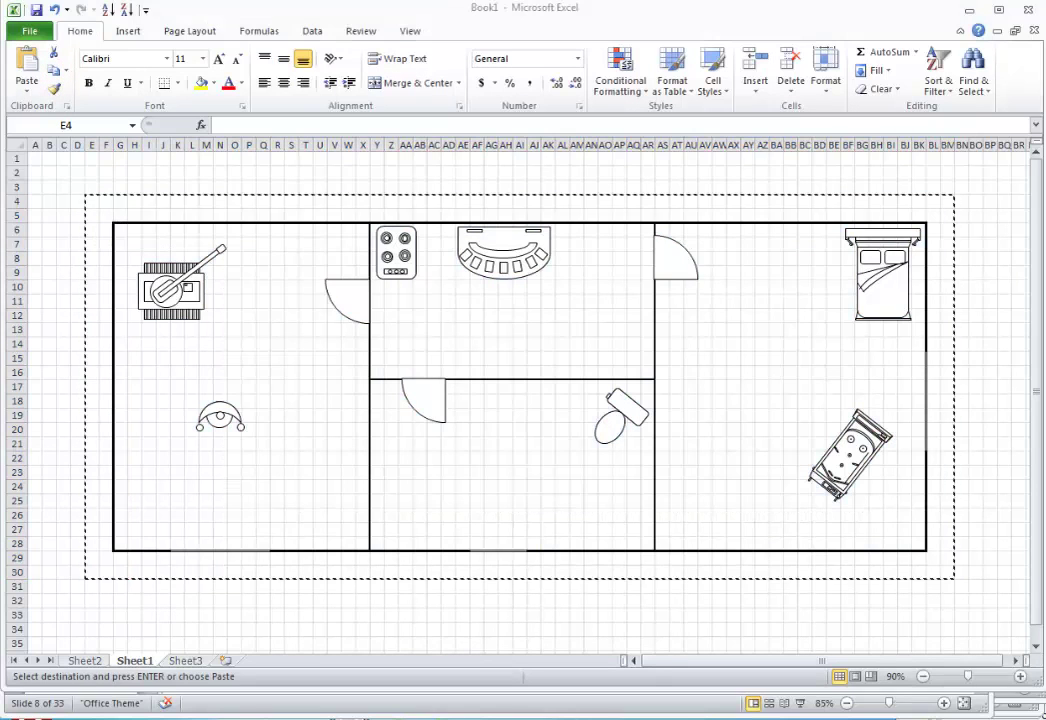
# Switch to the Portfolio Template presentation, try a plain paste of the floor plan on slide 9, and remove the pasted content
pyautogui.hotkey('alt', 'Tab')
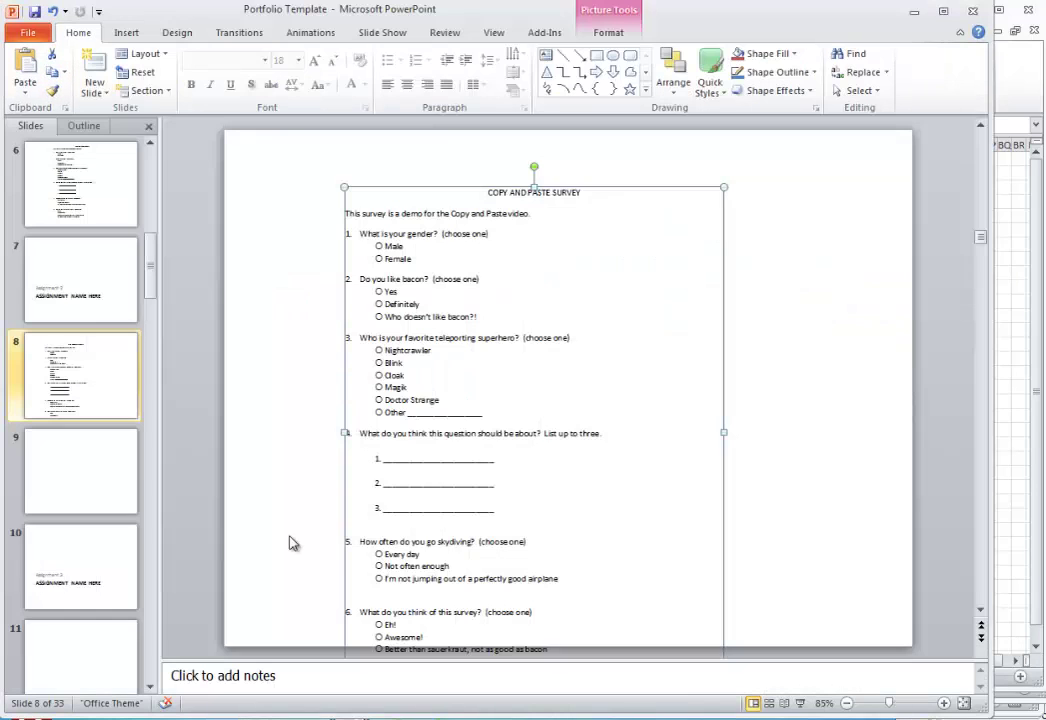
pyautogui.click(84, 503)
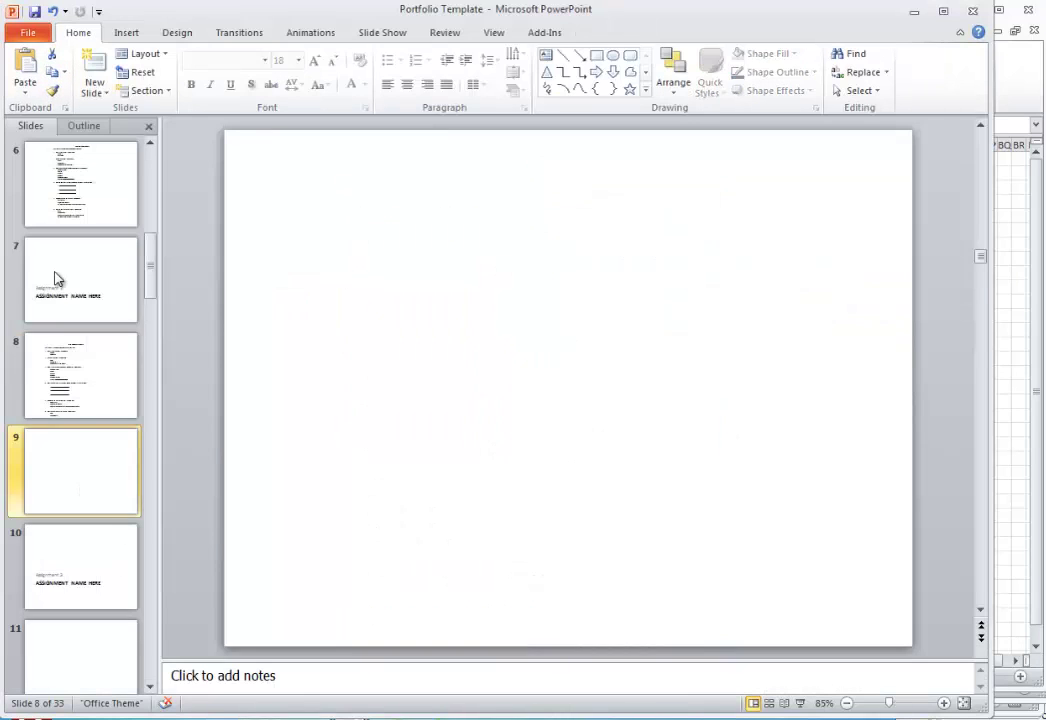
pyautogui.click(28, 64)
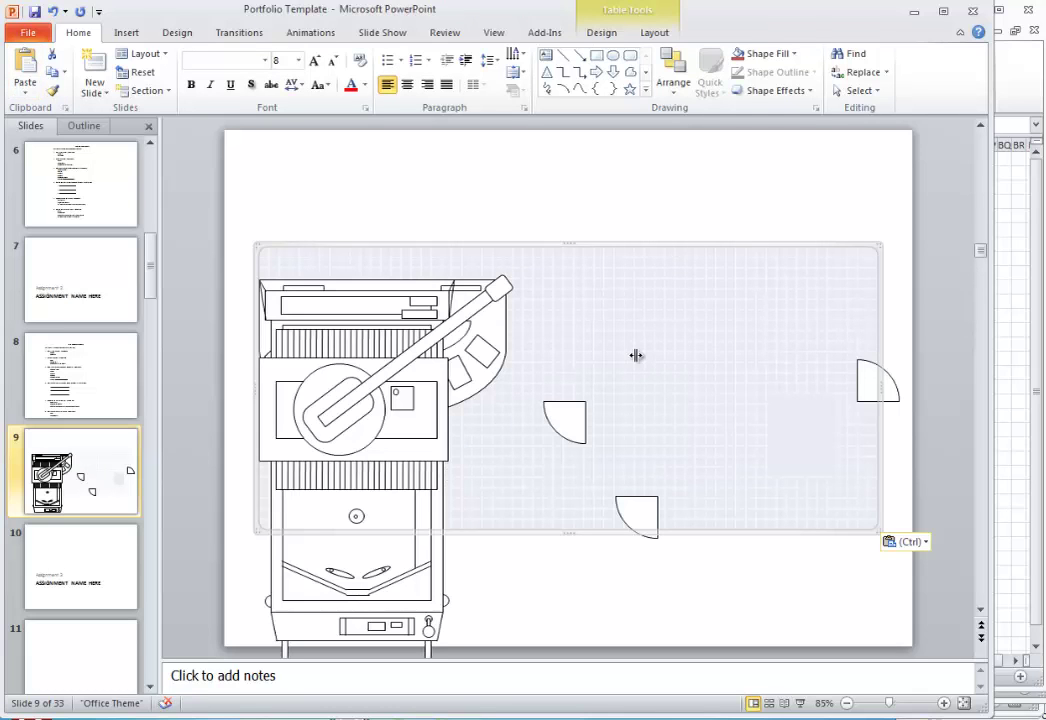
pyautogui.click(508, 582)
pyautogui.click(367, 597)
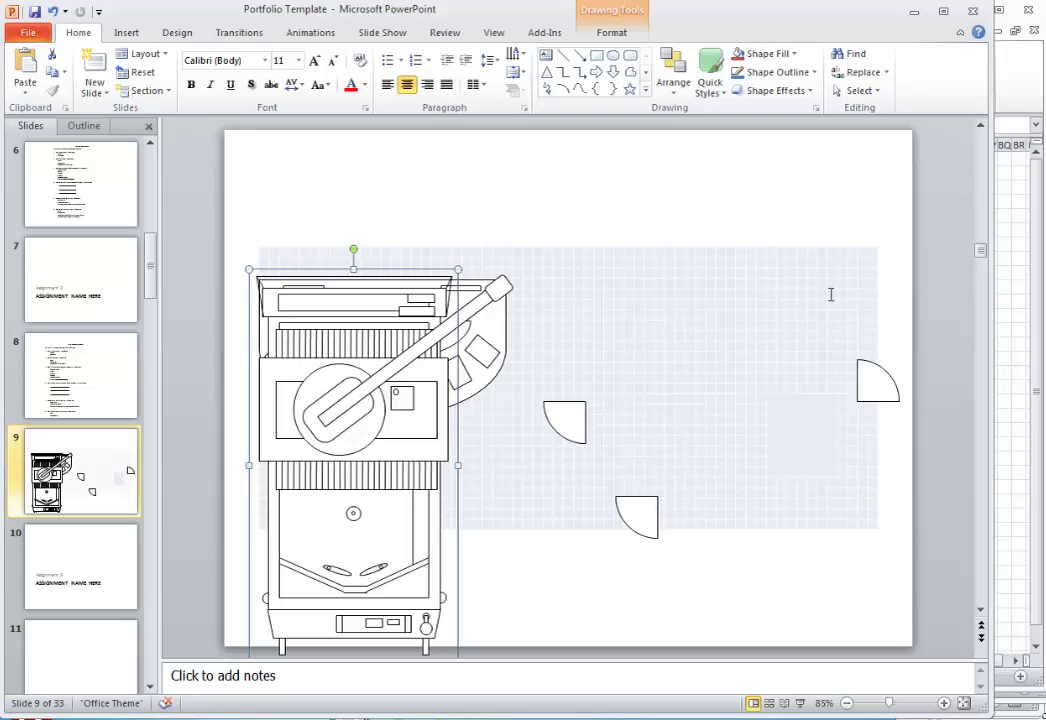
pyautogui.press('Delete')
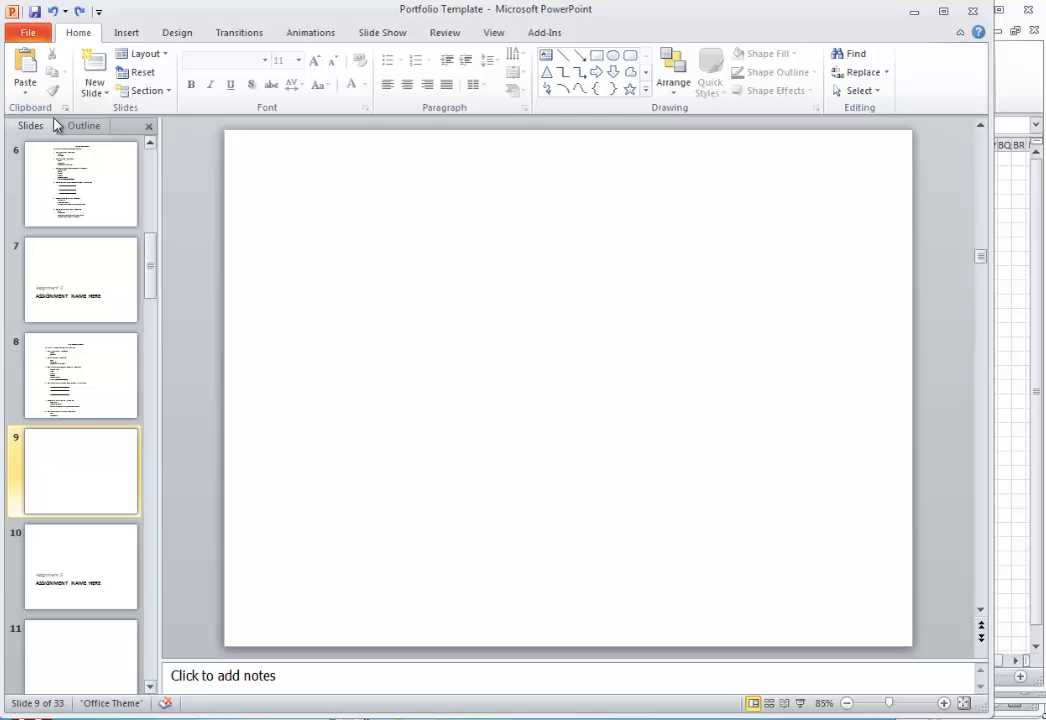
# Paste the copied floor plan onto slide 9 as a Bitmap using Paste Special
pyautogui.click(25, 88)
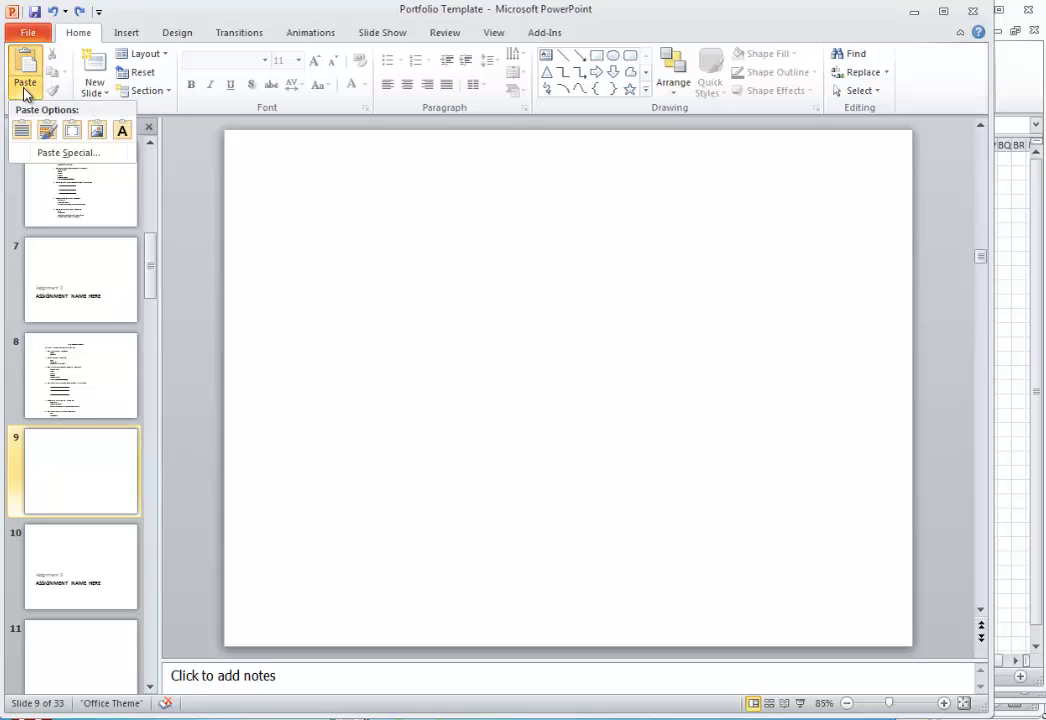
pyautogui.click(70, 153)
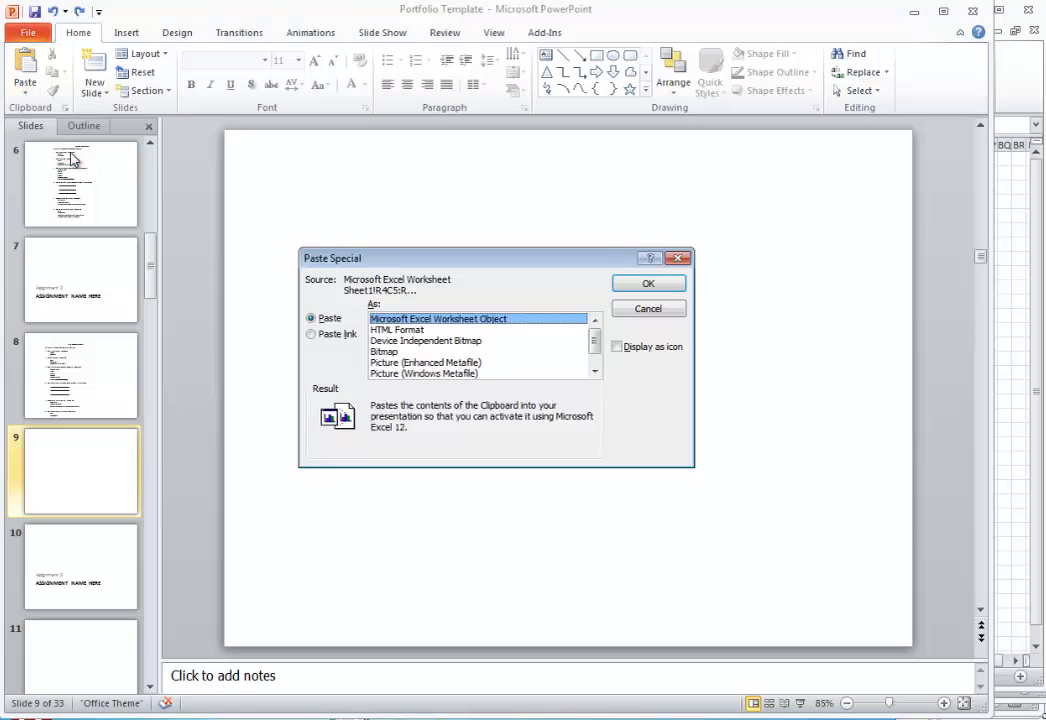
pyautogui.click(388, 352)
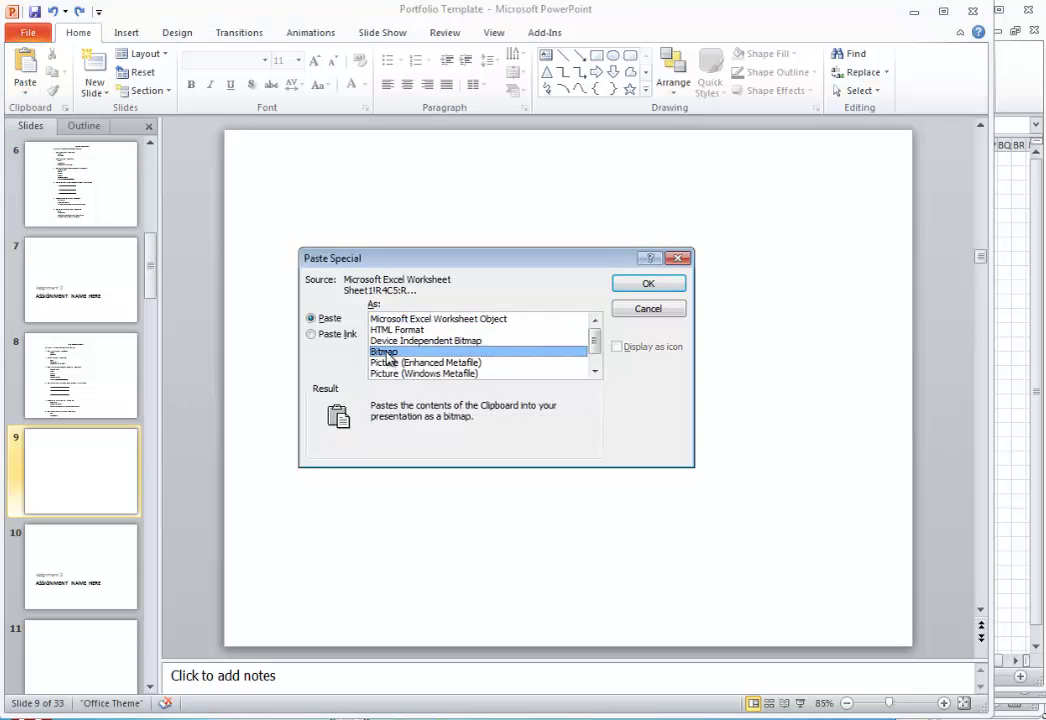
pyautogui.click(635, 284)
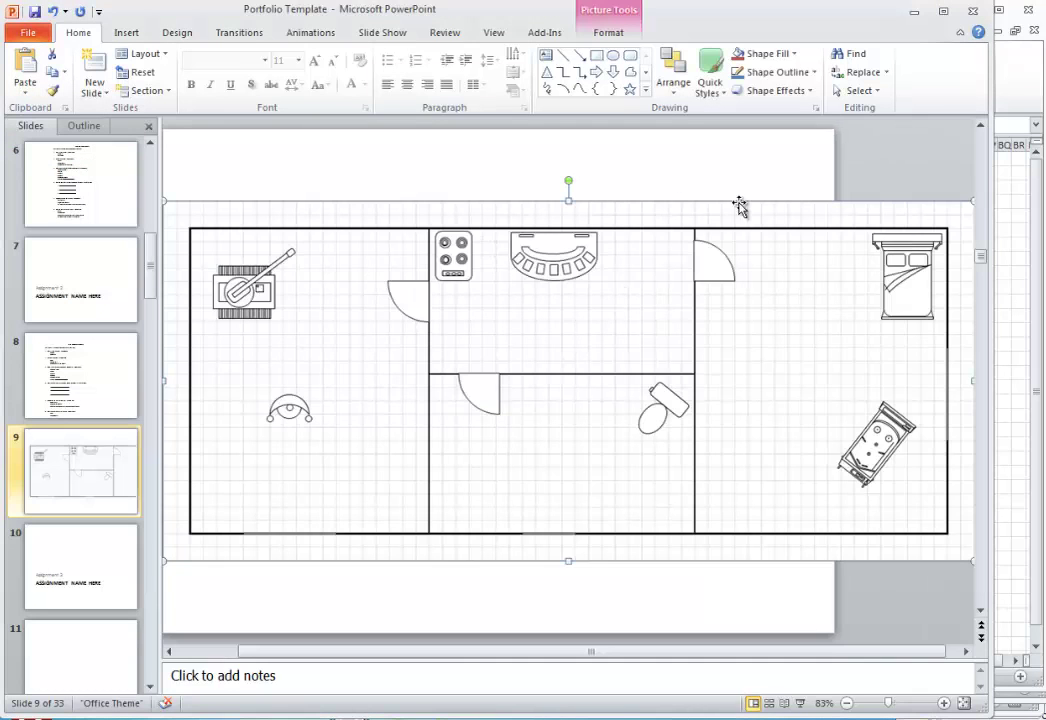
# Shrink the floor plan bitmap and reposition it so it fits within the upper part of slide 9
pyautogui.click(846, 704)
pyautogui.click(846, 704)
pyautogui.click(846, 704)
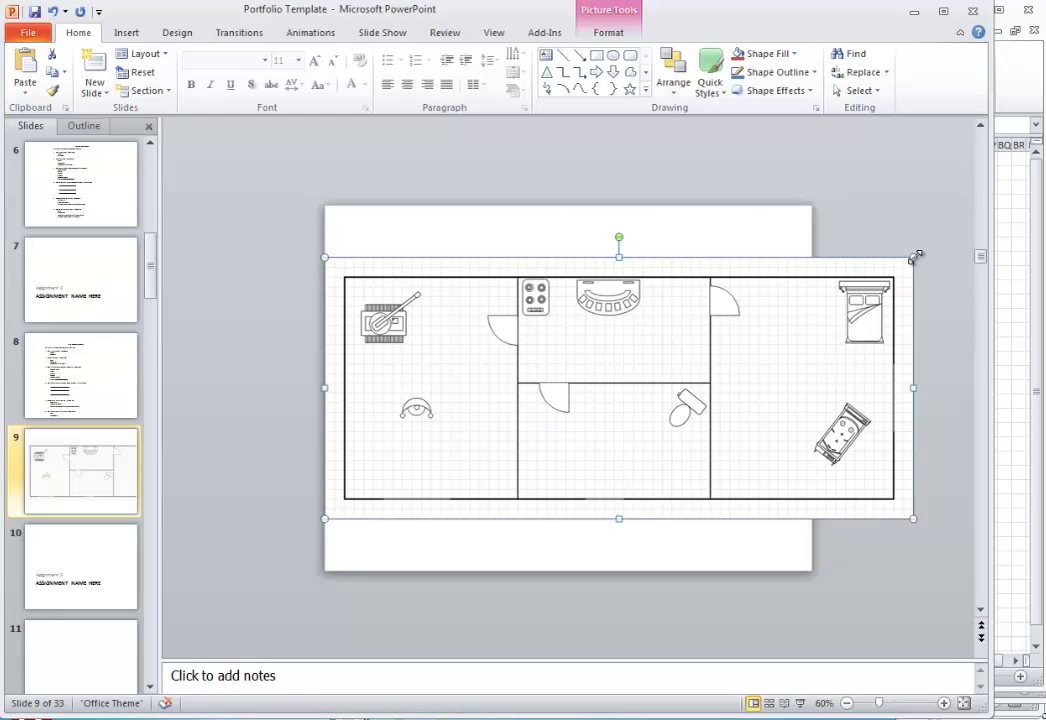
pyautogui.moveTo(793, 327); pyautogui.dragTo(738, 338)
pyautogui.moveTo(541, 523); pyautogui.dragTo(576, 432)
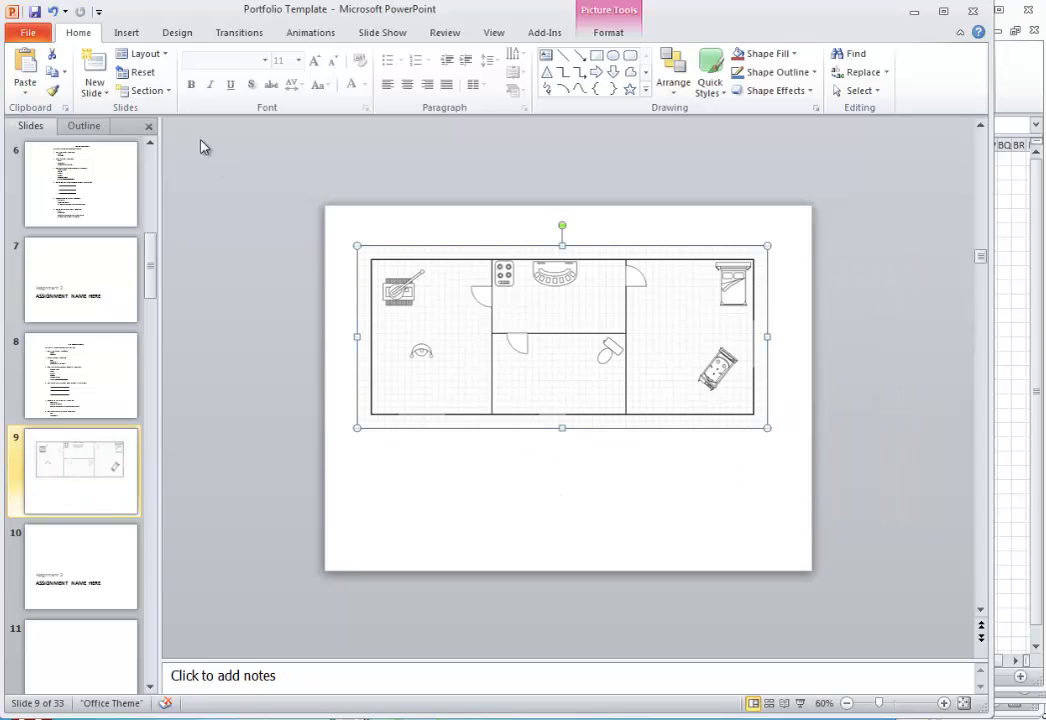
pyautogui.click(29, 90)
pyautogui.click(30, 153)
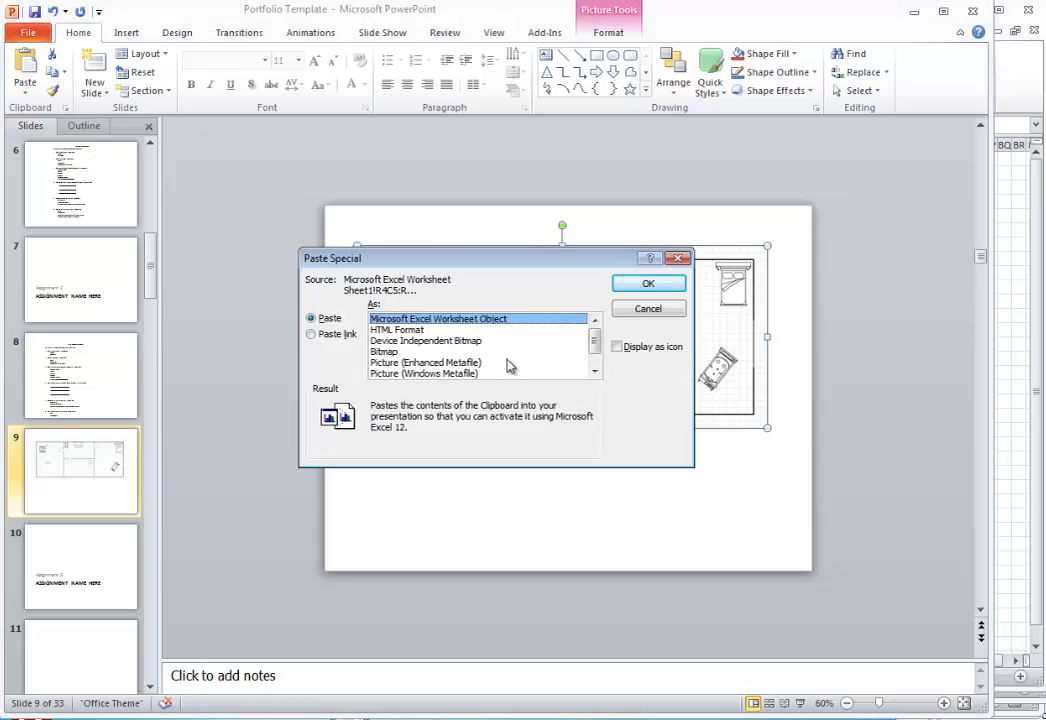
pyautogui.click(647, 309)
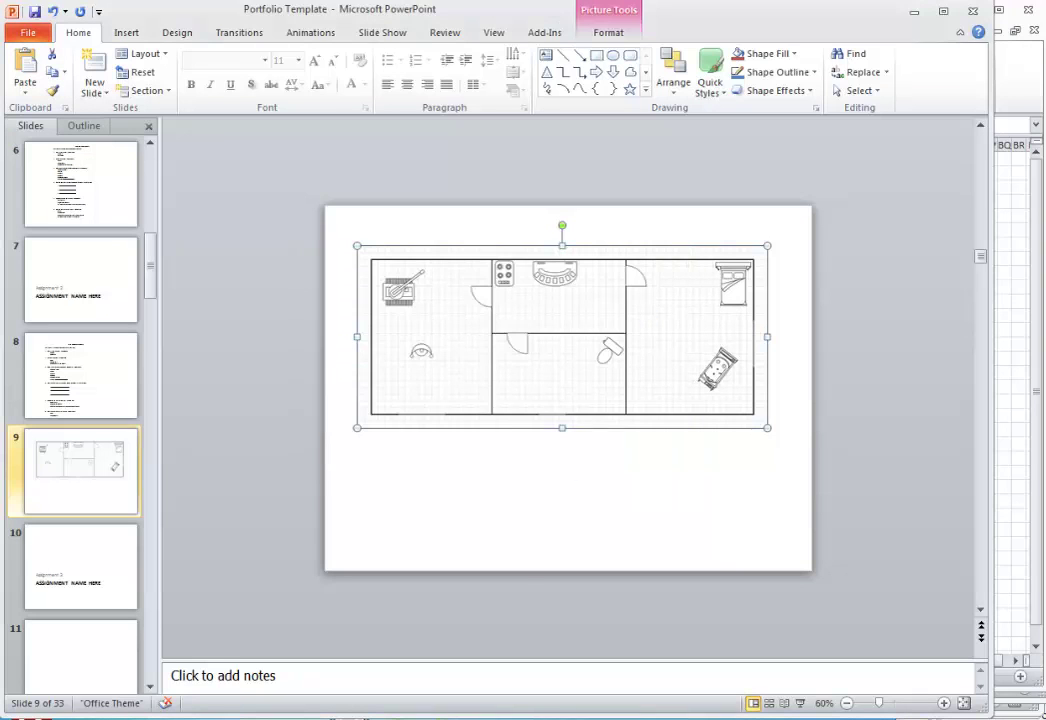
# Switch to the Word survey document, clear the text selection, and zoom out to 60% to fit the whole survey on screen
pyautogui.hotkey('alt', 'Tab')
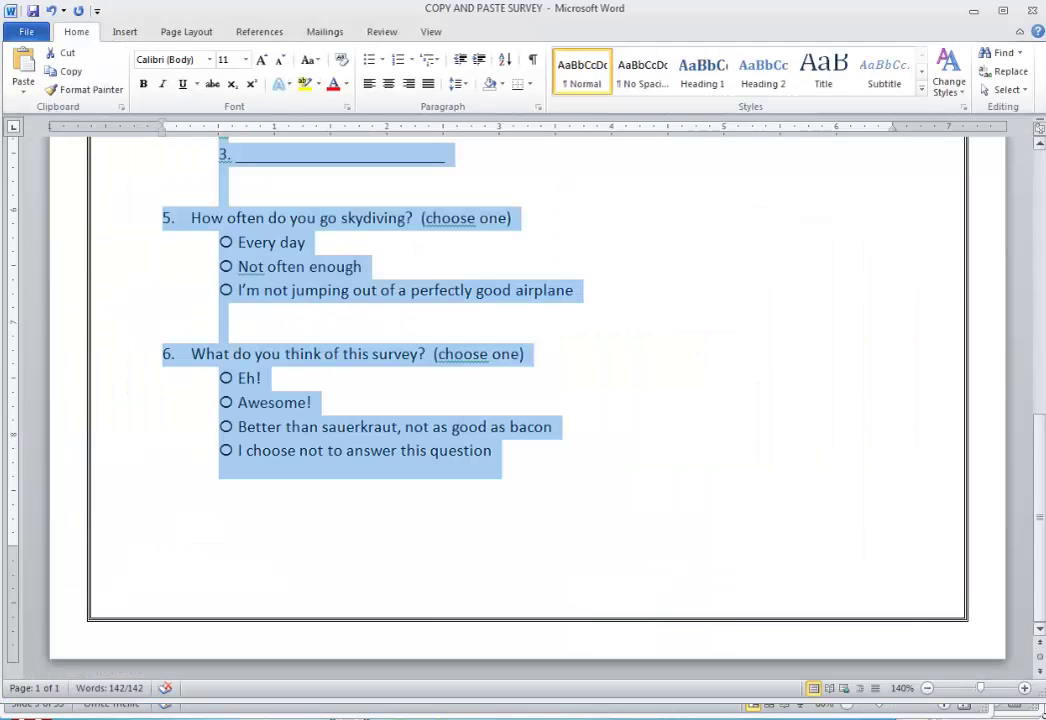
pyautogui.scroll(10, 703, 262)
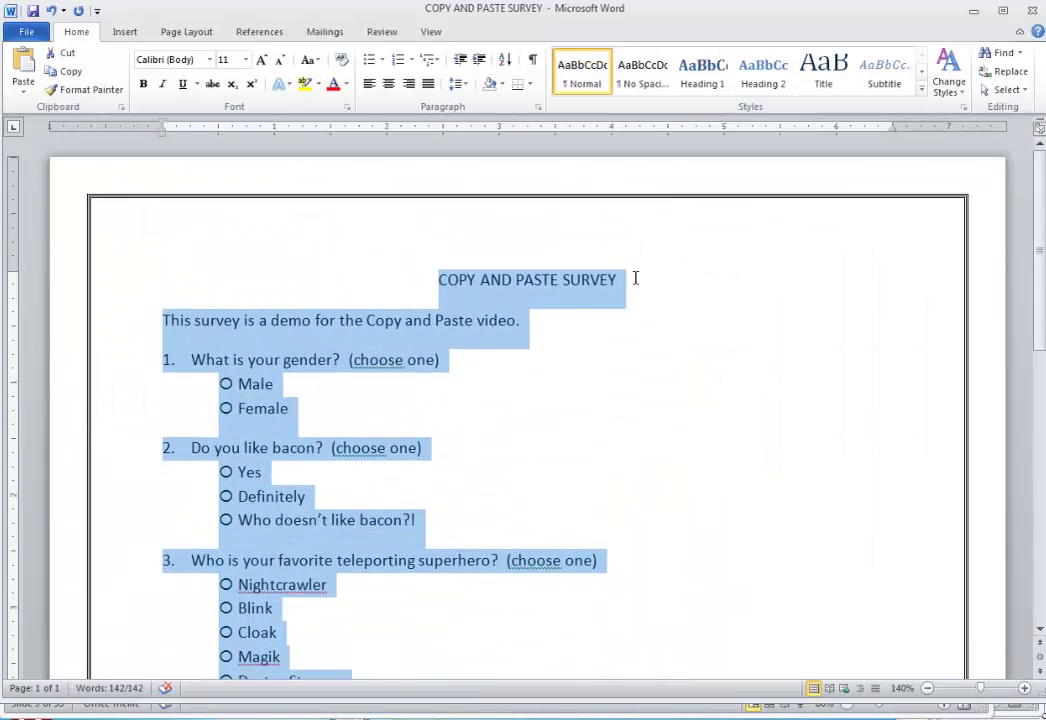
pyautogui.click(635, 278)
pyautogui.click(928, 690)
pyautogui.click(928, 690)
pyautogui.click(928, 690)
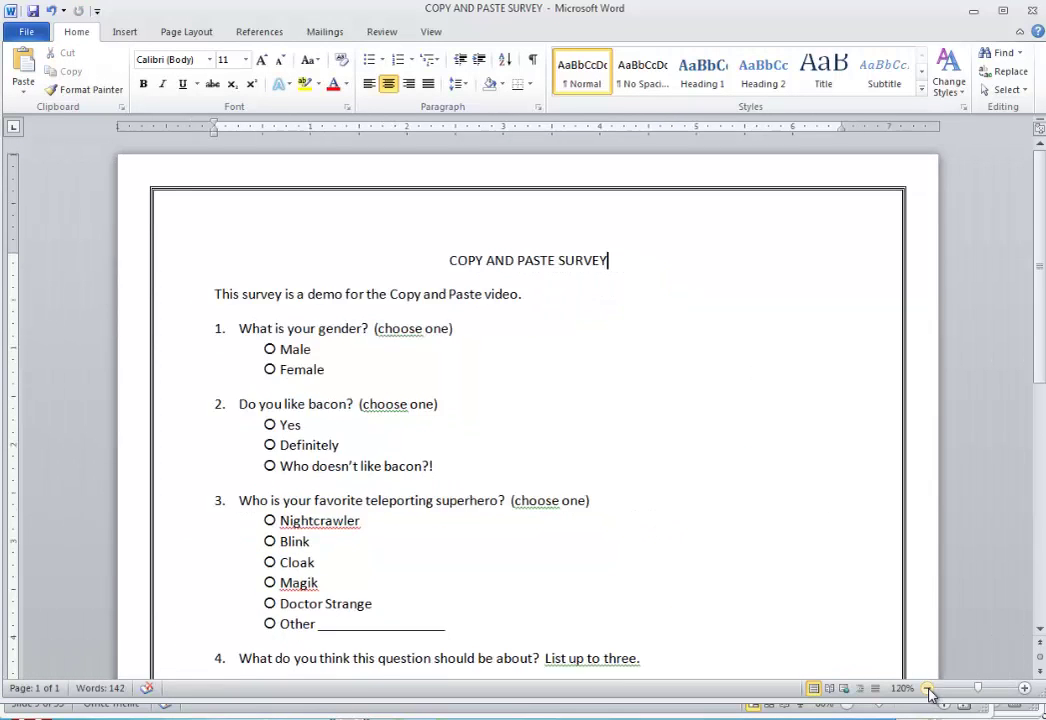
pyautogui.click(928, 690)
pyautogui.click(928, 690)
pyautogui.click(928, 690)
pyautogui.click(928, 690)
pyautogui.click(928, 690)
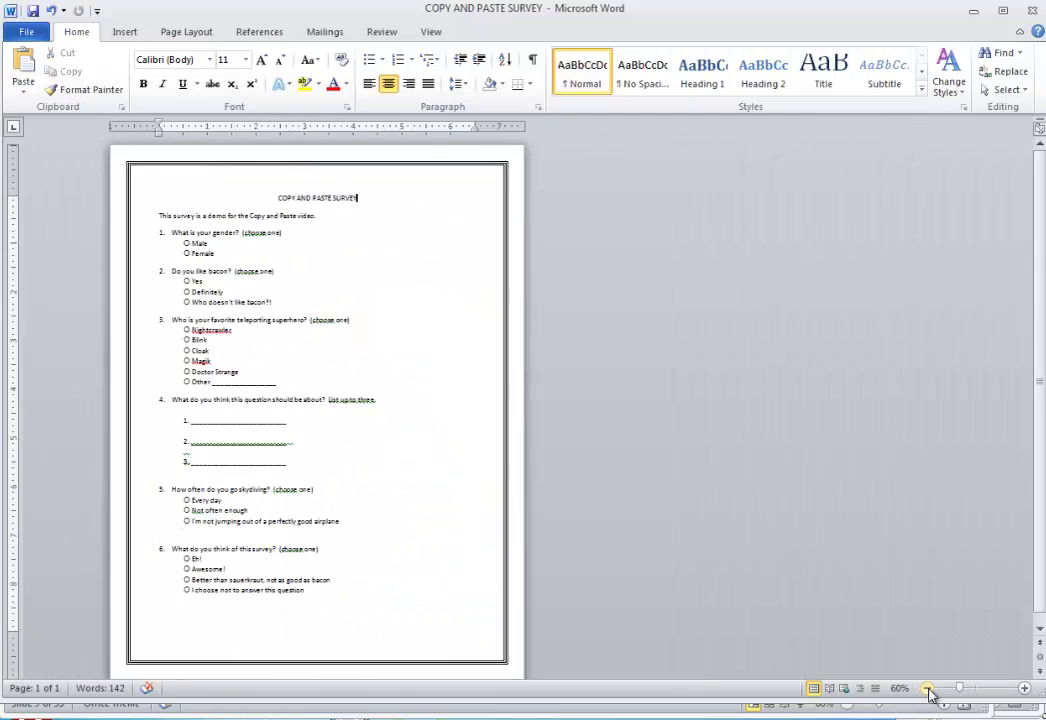
pyautogui.click(1025, 688)
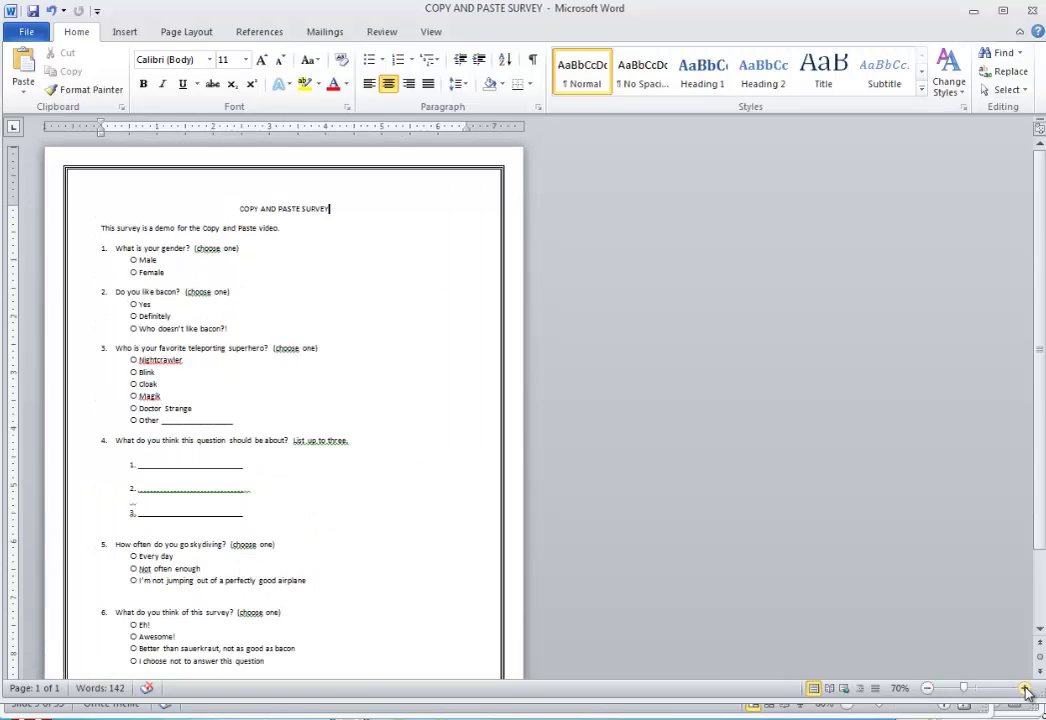
pyautogui.click(928, 690)
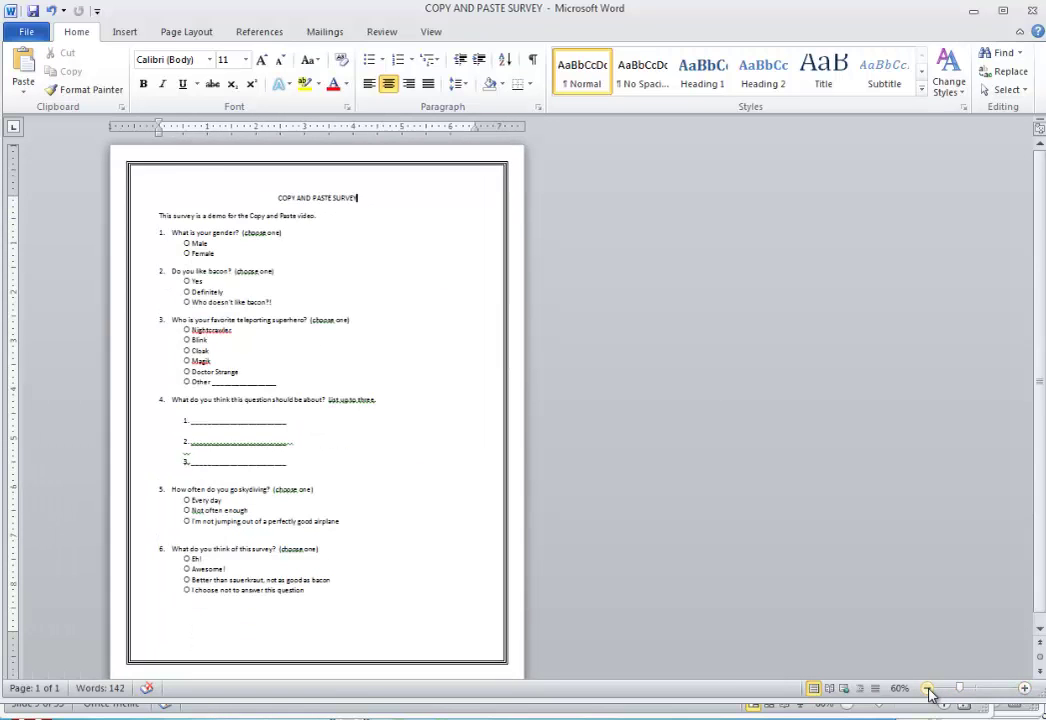
pyautogui.click(928, 690)
pyautogui.click(1025, 688)
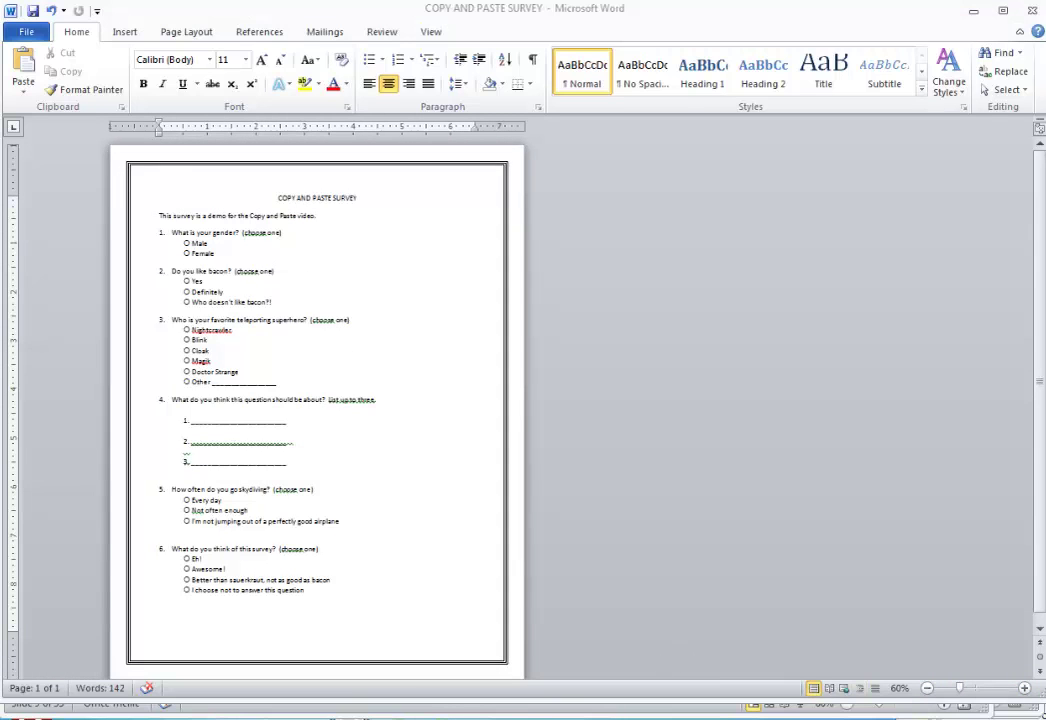
# Switch to the Portfolio Template presentation, insert a screen clipping of the whole survey page on slide 11, and move it toward the slide's left side
pyautogui.hotkey('alt', 'Tab')
pyautogui.click(70, 647)
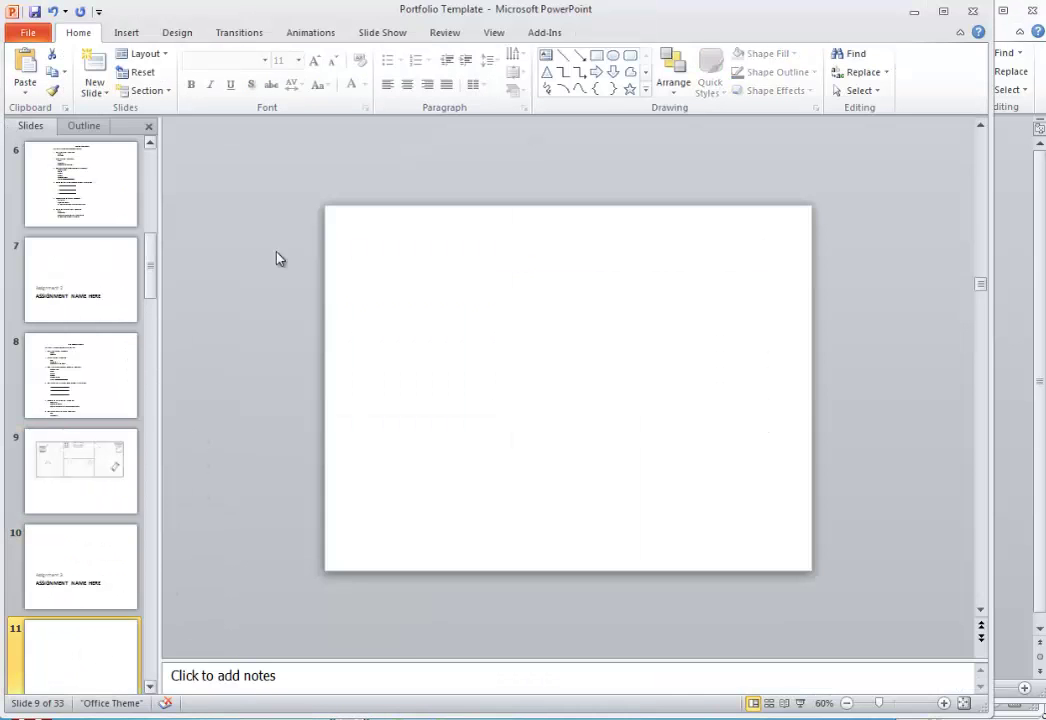
pyautogui.click(128, 33)
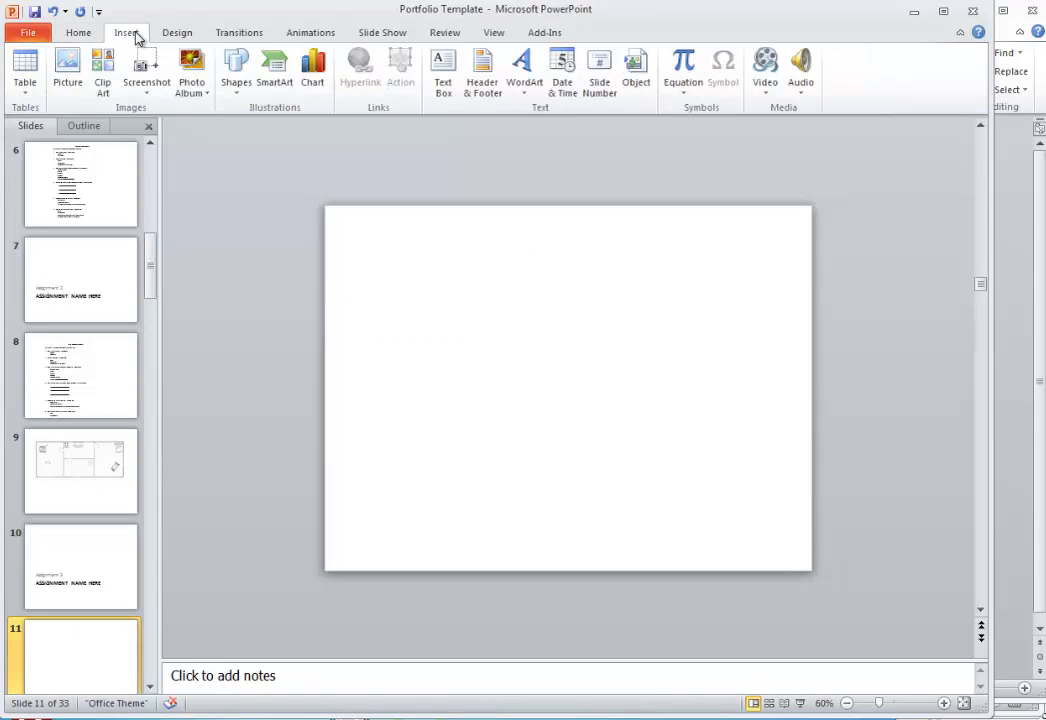
pyautogui.click(150, 92)
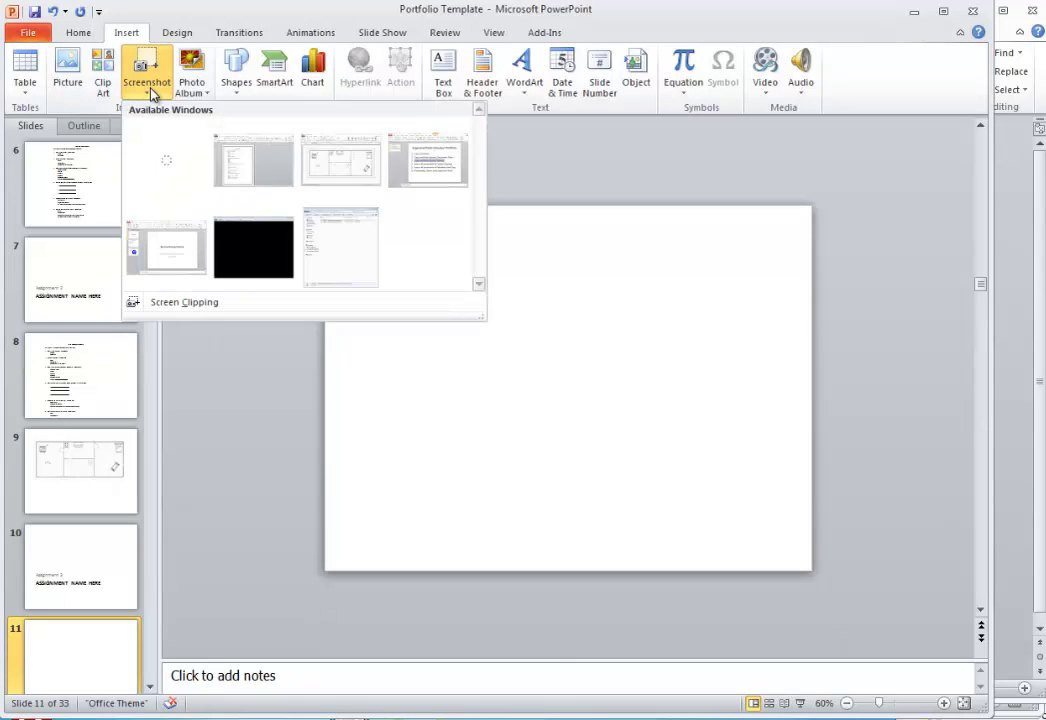
pyautogui.click(190, 302)
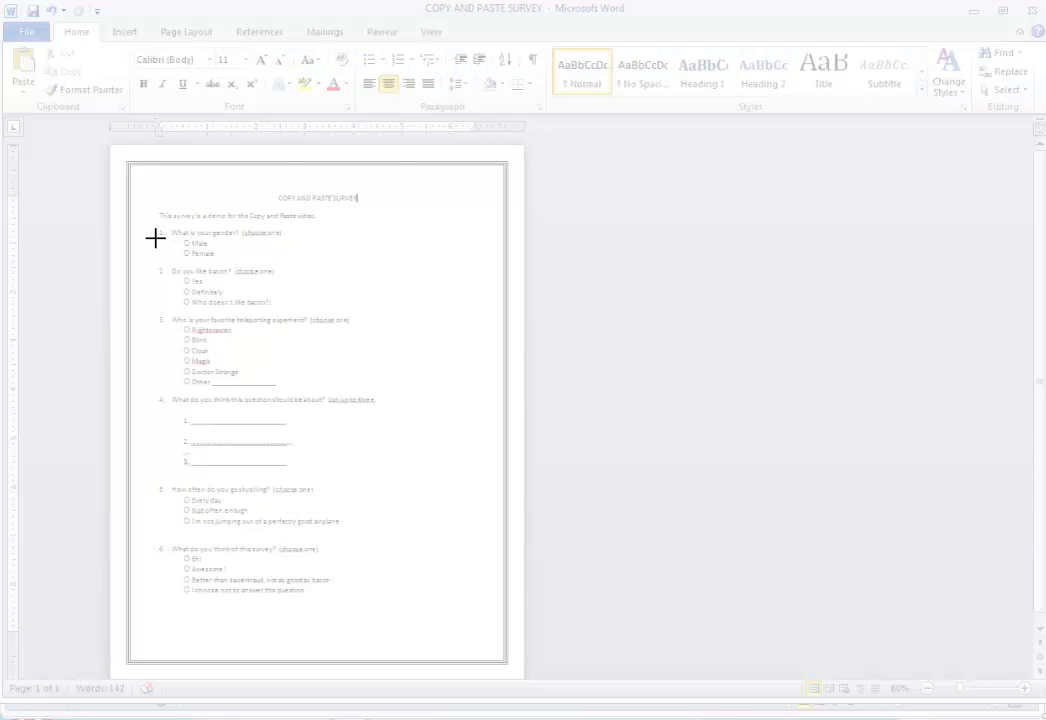
pyautogui.moveTo(110, 145); pyautogui.dragTo(524, 680)
pyautogui.moveTo(549, 346); pyautogui.dragTo(483, 337)
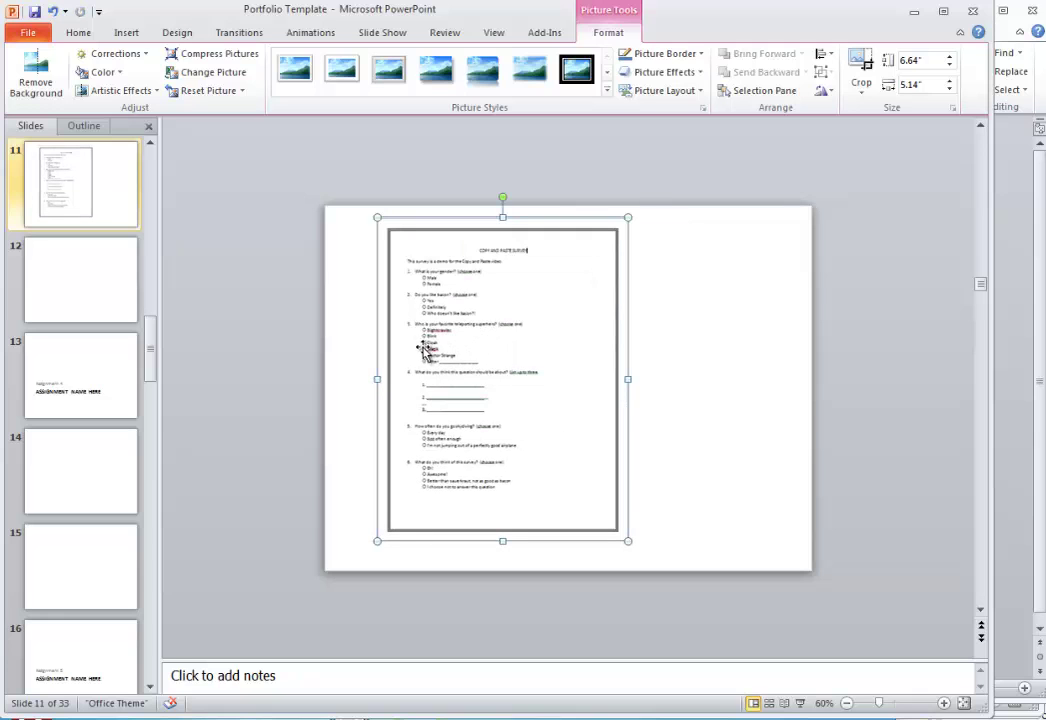
# Examine the legibility of the survey clipping on slide 11 at higher magnification
pyautogui.click(943, 703)
pyautogui.click(943, 703)
pyautogui.click(943, 703)
pyautogui.click(943, 703)
pyautogui.click(943, 703)
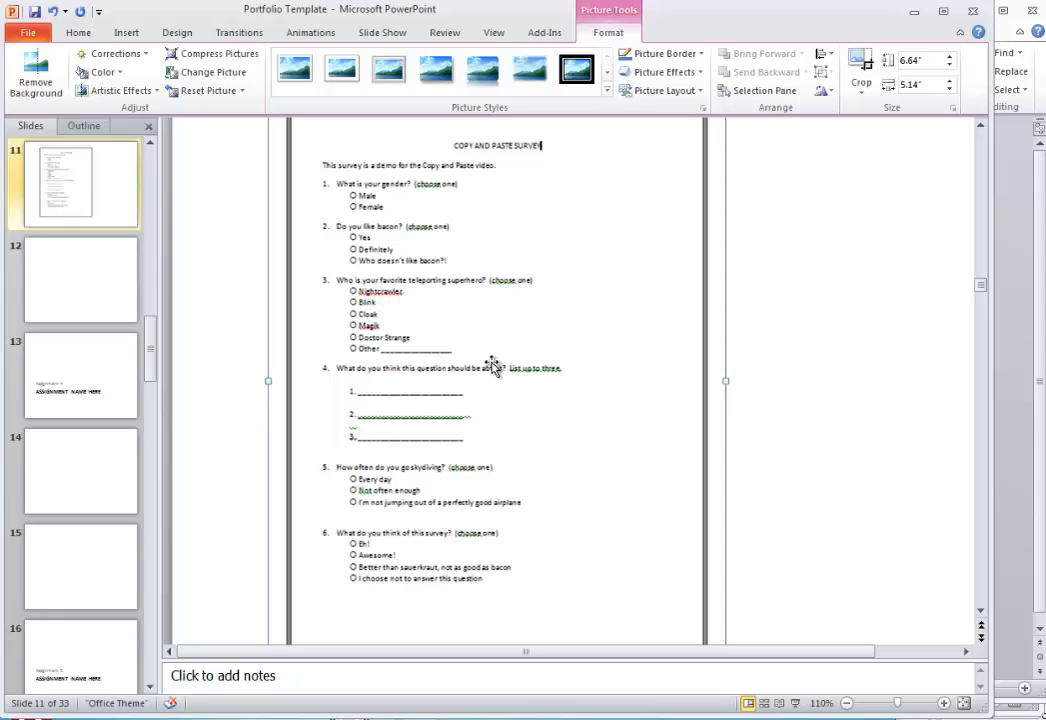
pyautogui.click(847, 704)
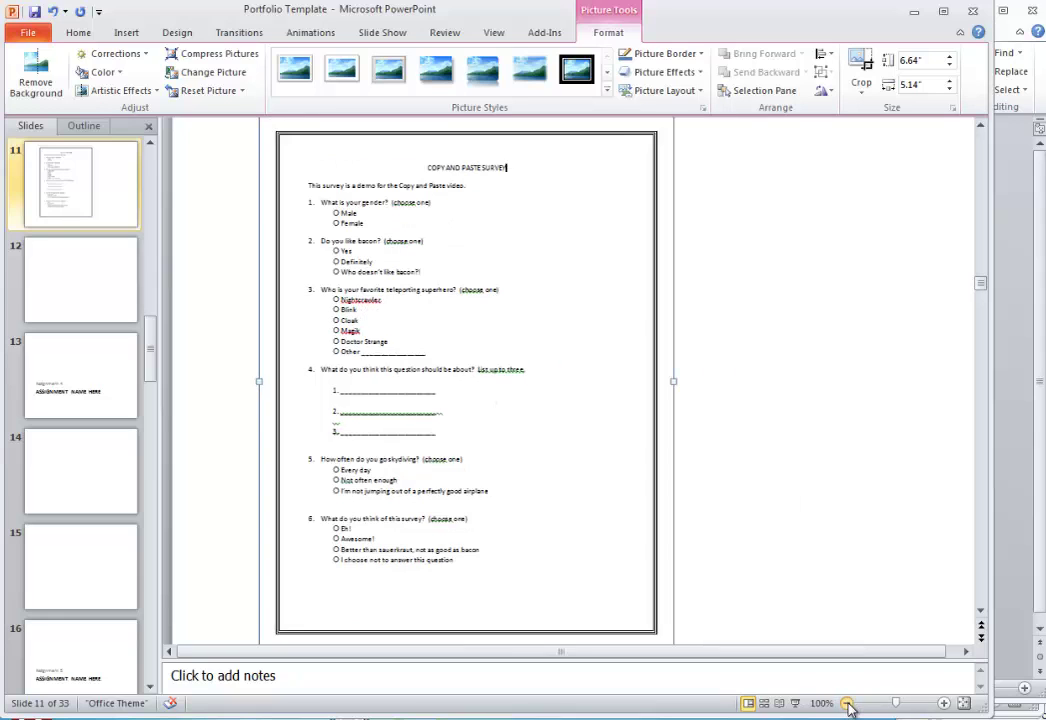
pyautogui.click(847, 704)
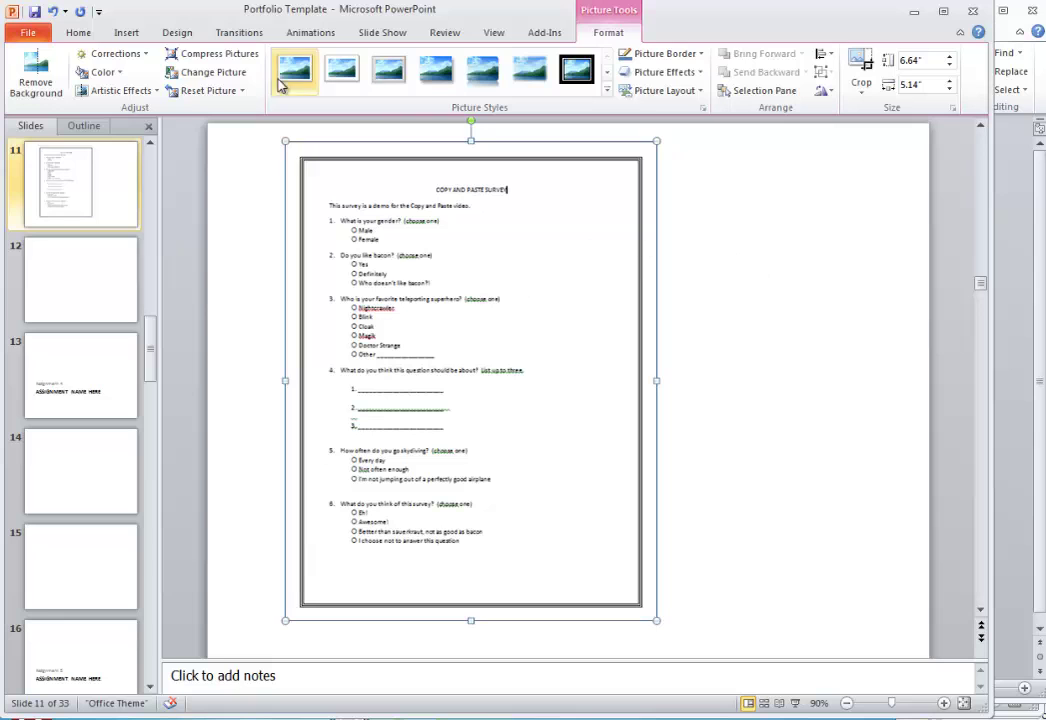
pyautogui.click(126, 34)
pyautogui.click(147, 88)
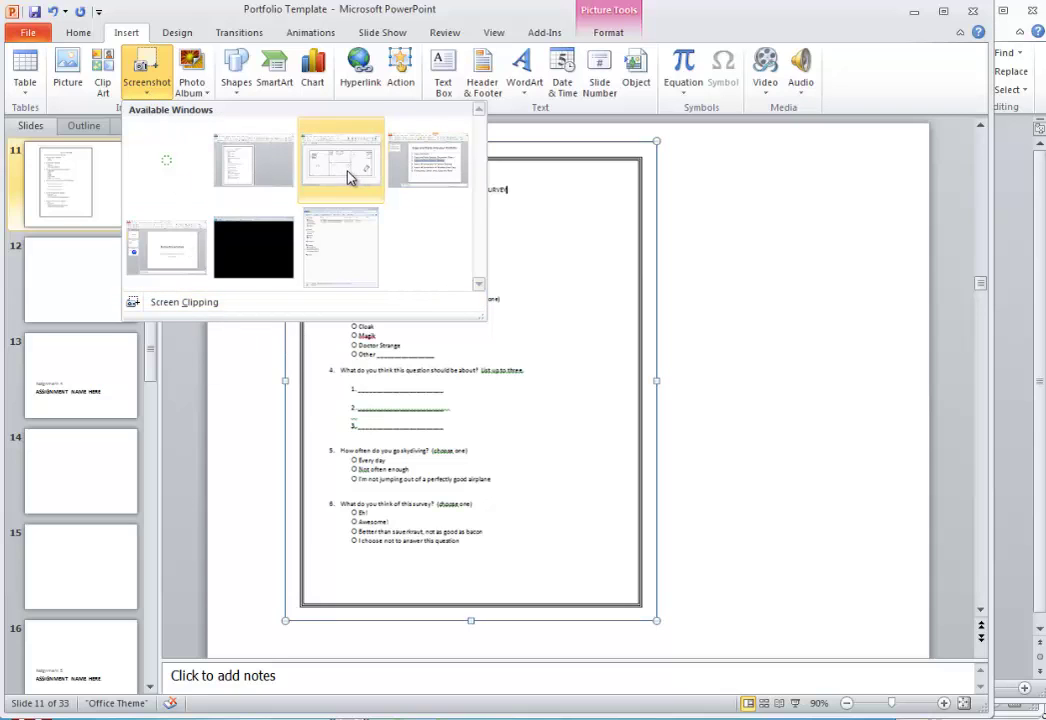
pyautogui.click(243, 399)
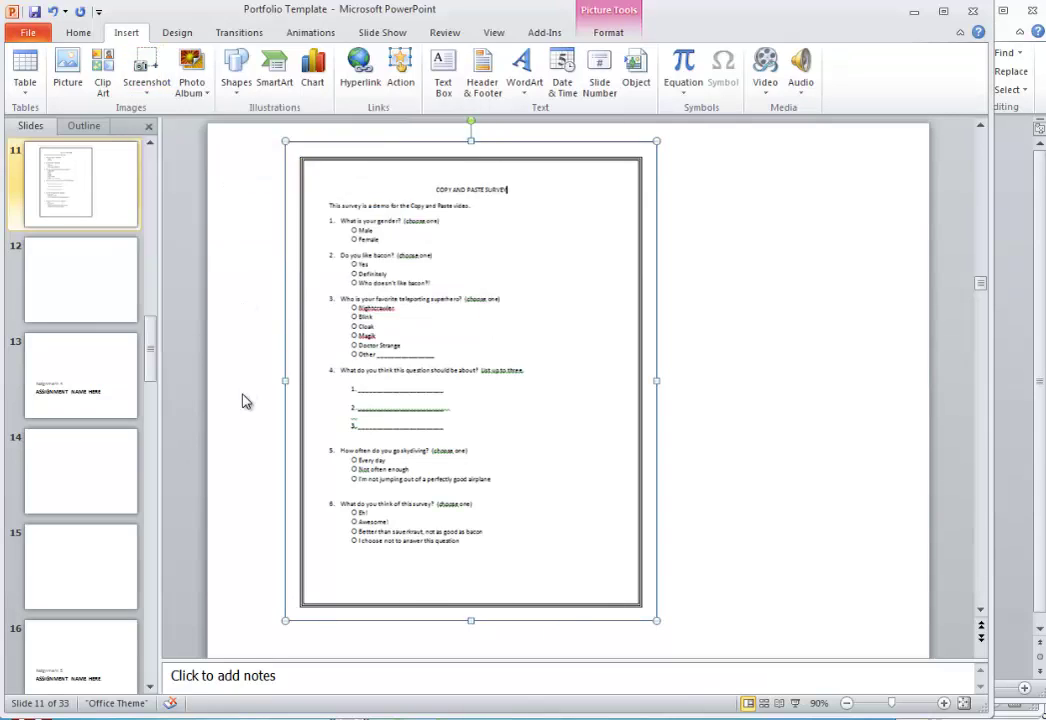
# Insert a screenshot of the Book1 Excel window with the floor plan on slide 12
pyautogui.click(63, 292)
pyautogui.click(141, 88)
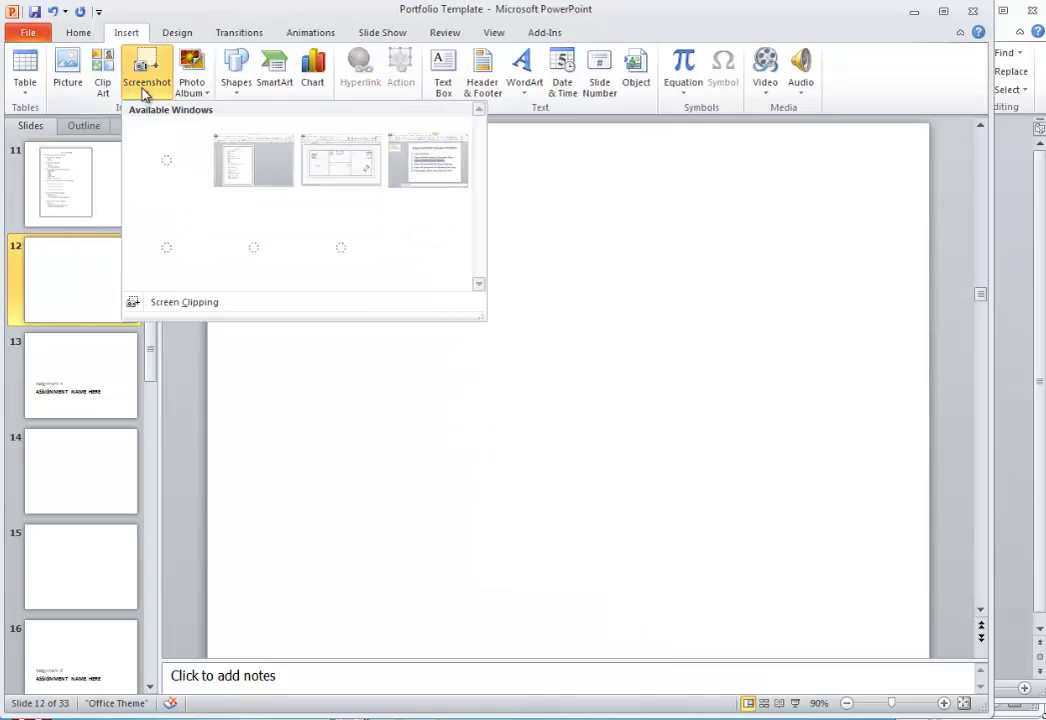
pyautogui.click(345, 165)
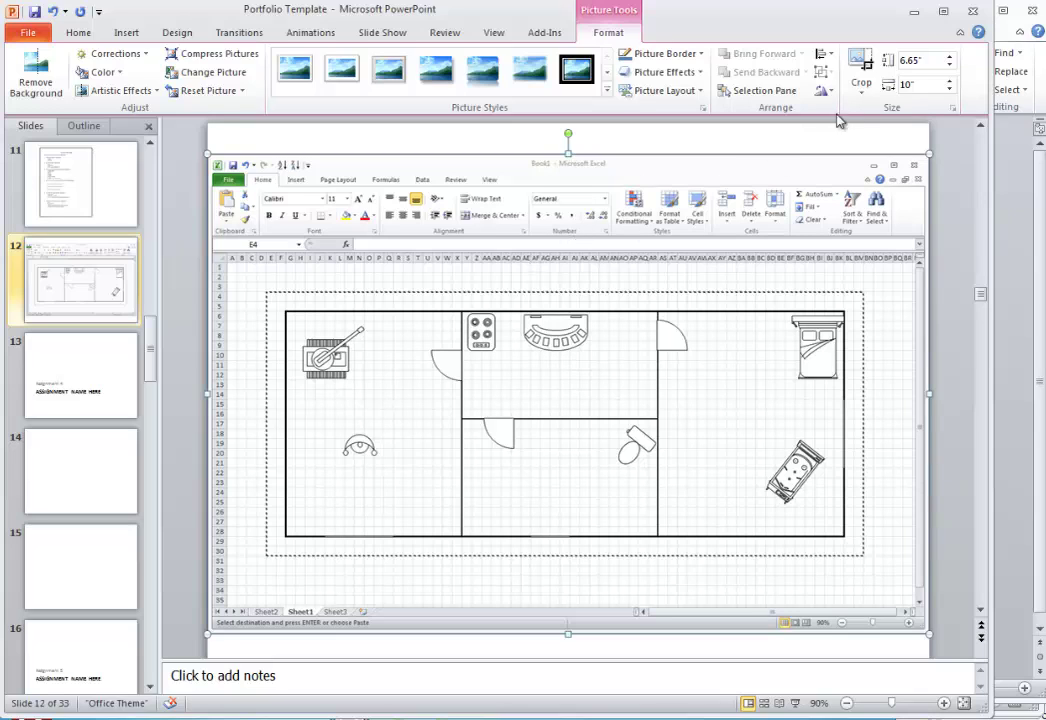
# Crop the Excel screenshot on all four sides to the floor plan, about 4.07" by 8.65", and move it up on the slide
pyautogui.click(862, 63)
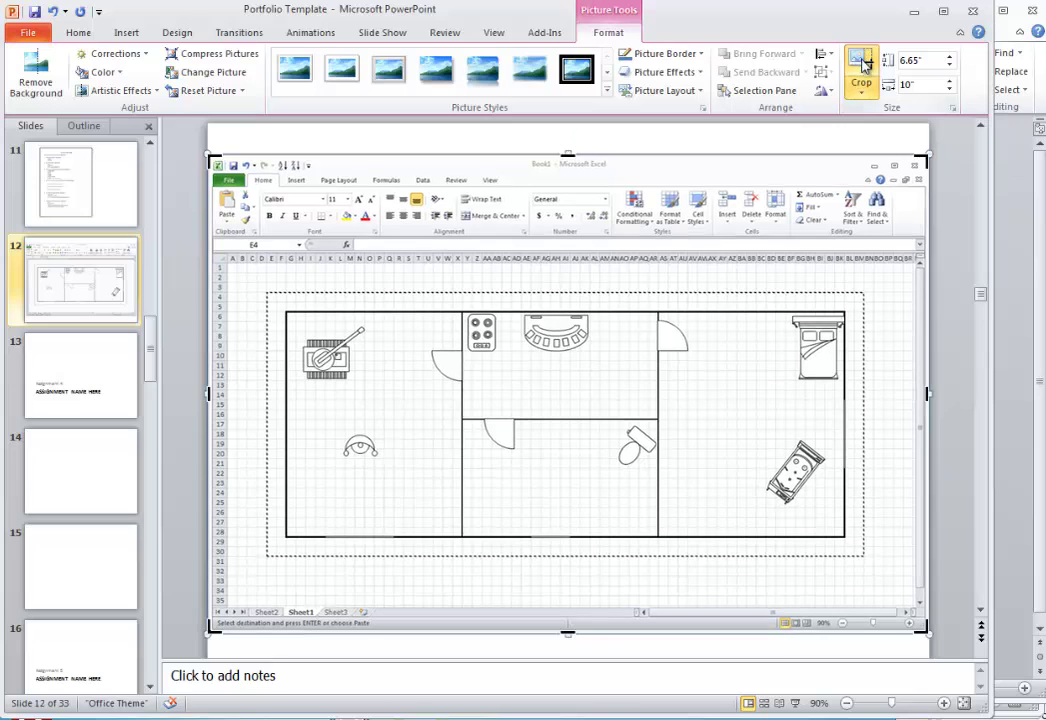
pyautogui.moveTo(566, 158); pyautogui.dragTo(566, 232)
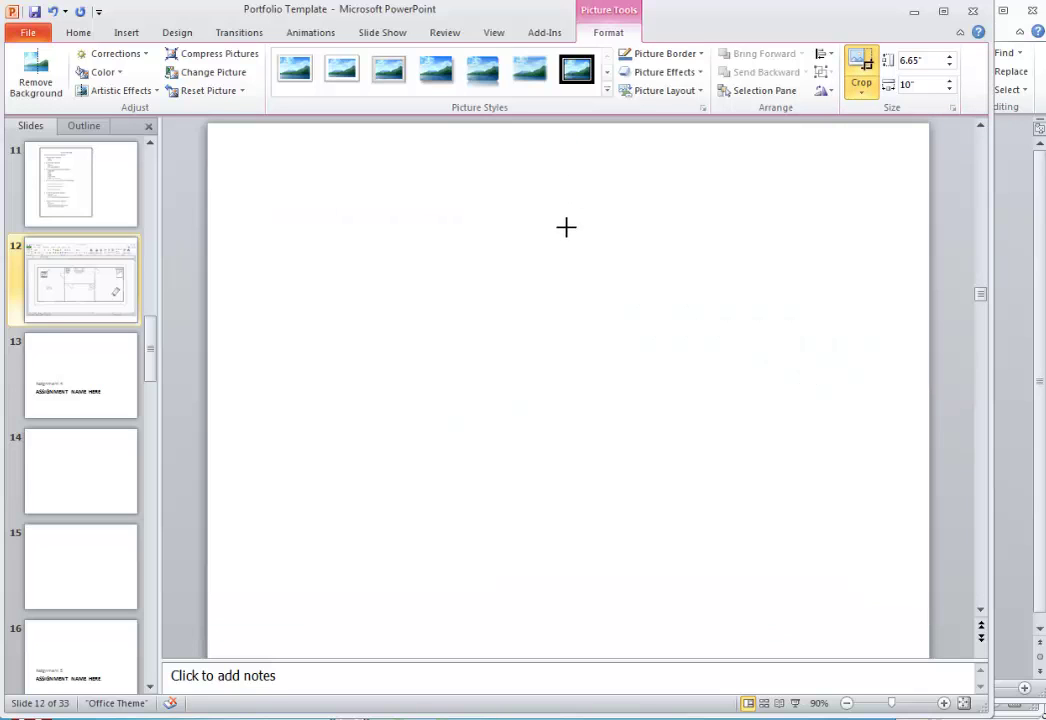
pyautogui.moveTo(564, 276); pyautogui.dragTo(567, 279)
pyautogui.moveTo(924, 455); pyautogui.dragTo(876, 455)
pyautogui.moveTo(540, 634); pyautogui.dragTo(541, 568)
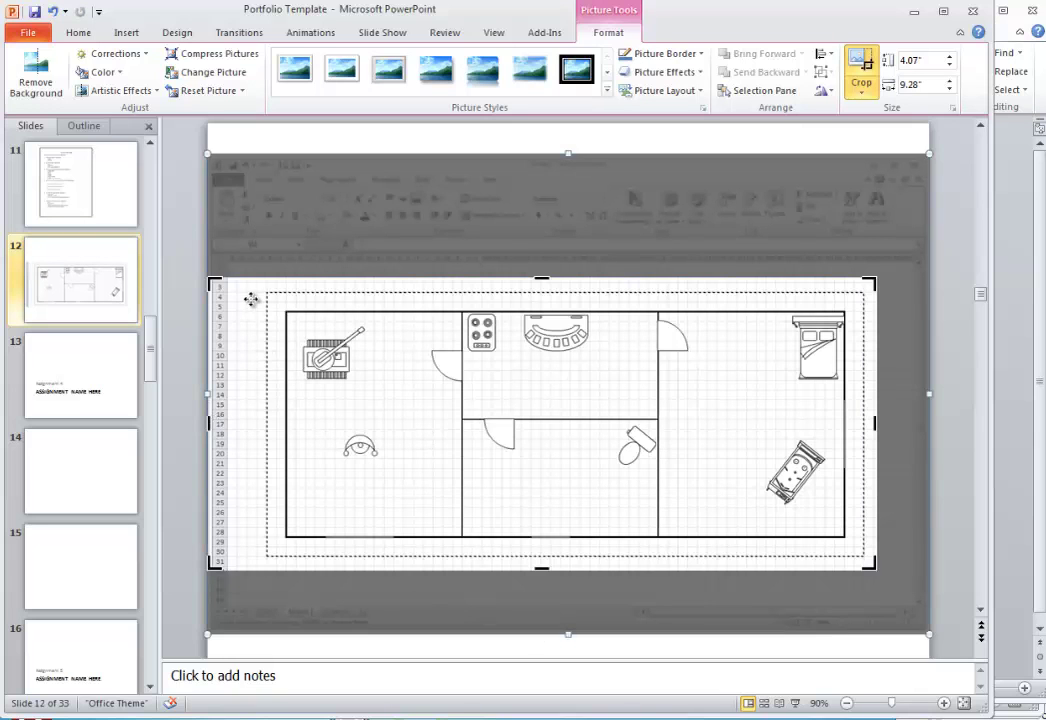
pyautogui.moveTo(217, 423); pyautogui.dragTo(253, 434)
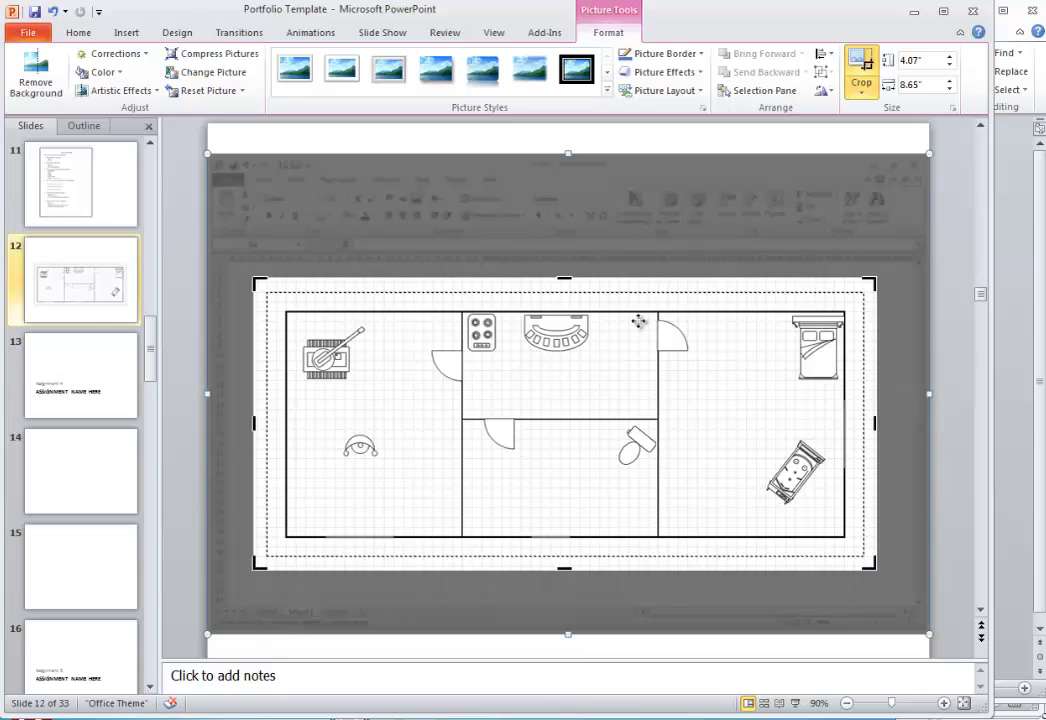
pyautogui.click(953, 238)
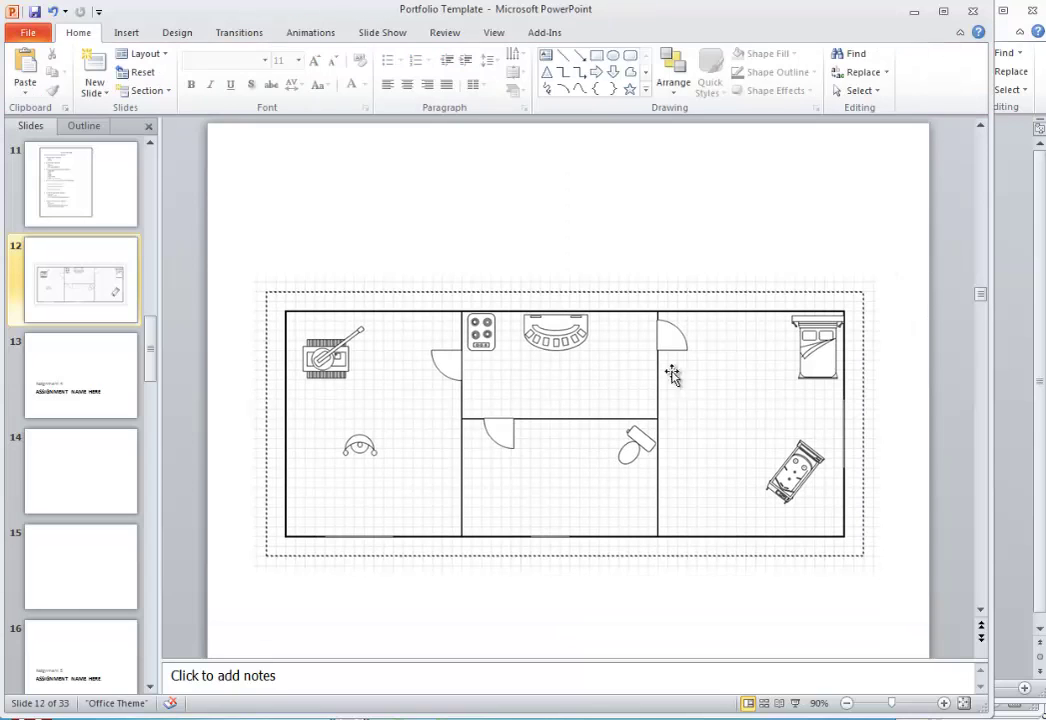
pyautogui.moveTo(541, 337); pyautogui.dragTo(530, 292)
# Extend the crop's upper edge back over the Excel ribbon, to a picture height of about 5.42"
pyautogui.click(862, 66)
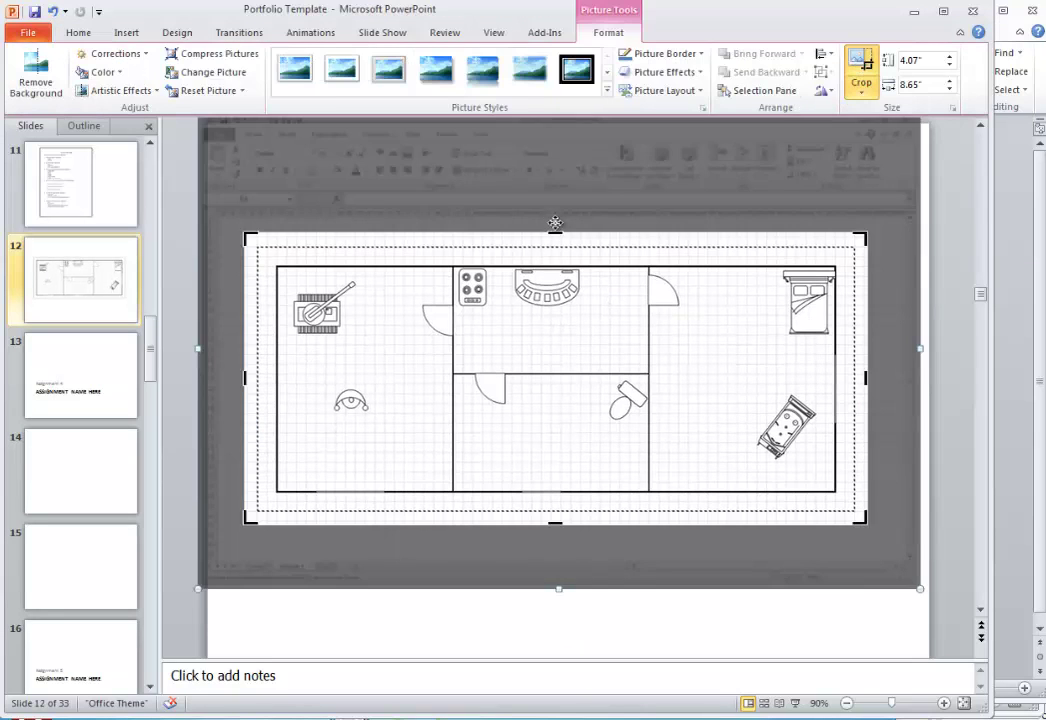
pyautogui.moveTo(555, 232); pyautogui.dragTo(566, 148)
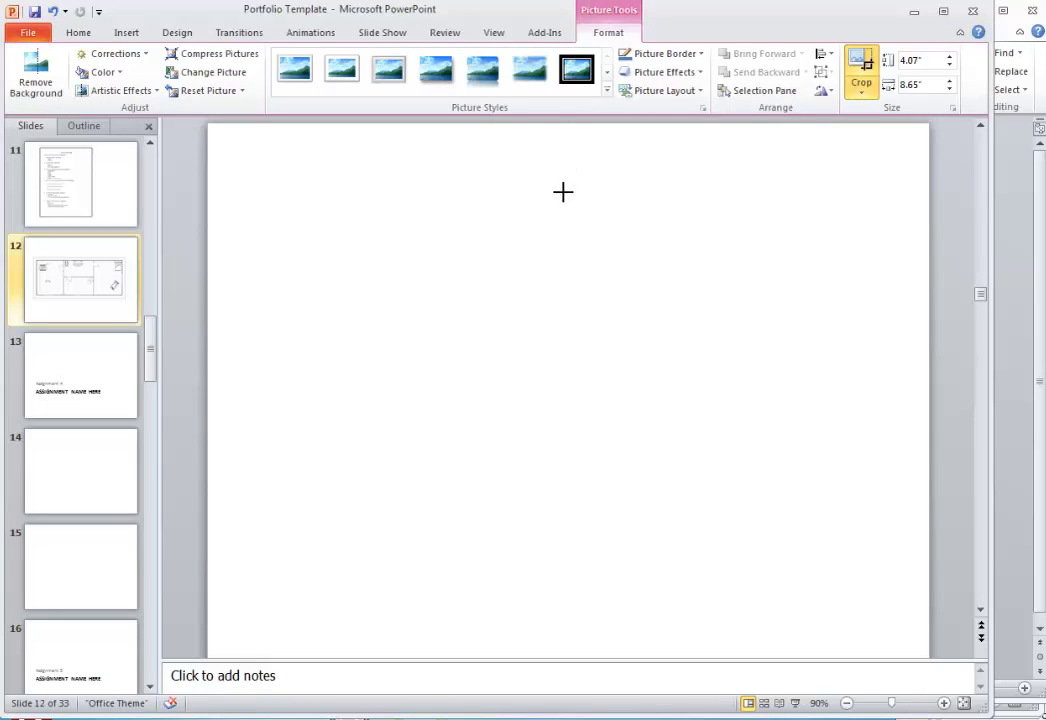
pyautogui.moveTo(562, 134); pyautogui.dragTo(562, 135)
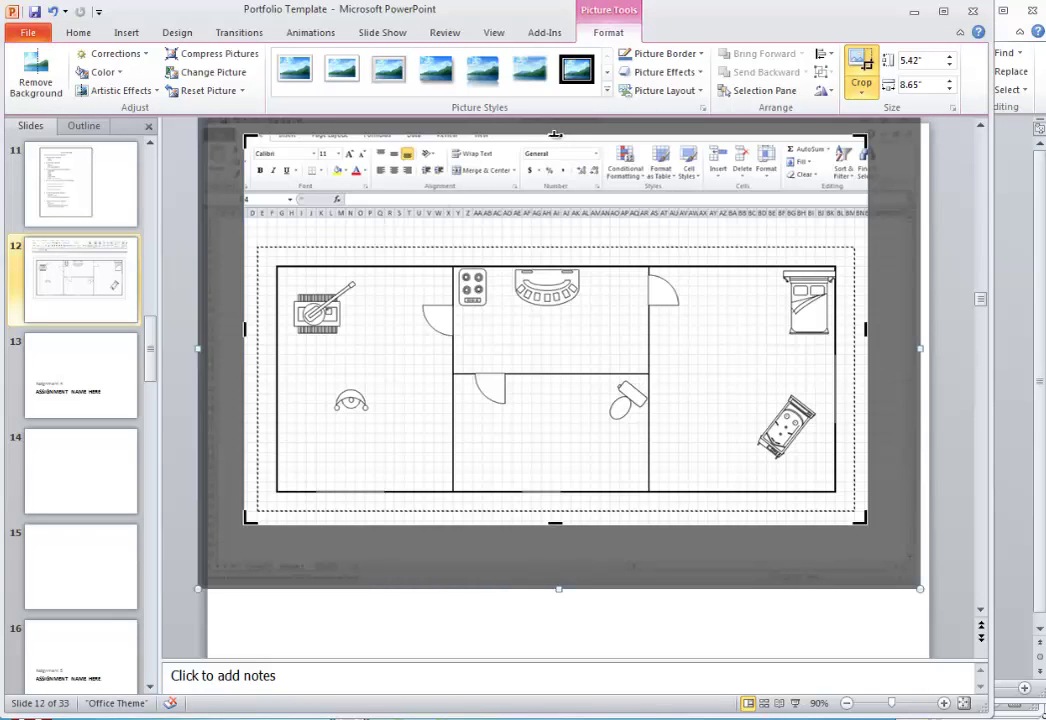
# Crop the Excel ribbon off the upper edge of the floor plan picture on slide 12 and finish cropping
pyautogui.moveTo(555, 133); pyautogui.dragTo(557, 237)
pyautogui.click(943, 283)
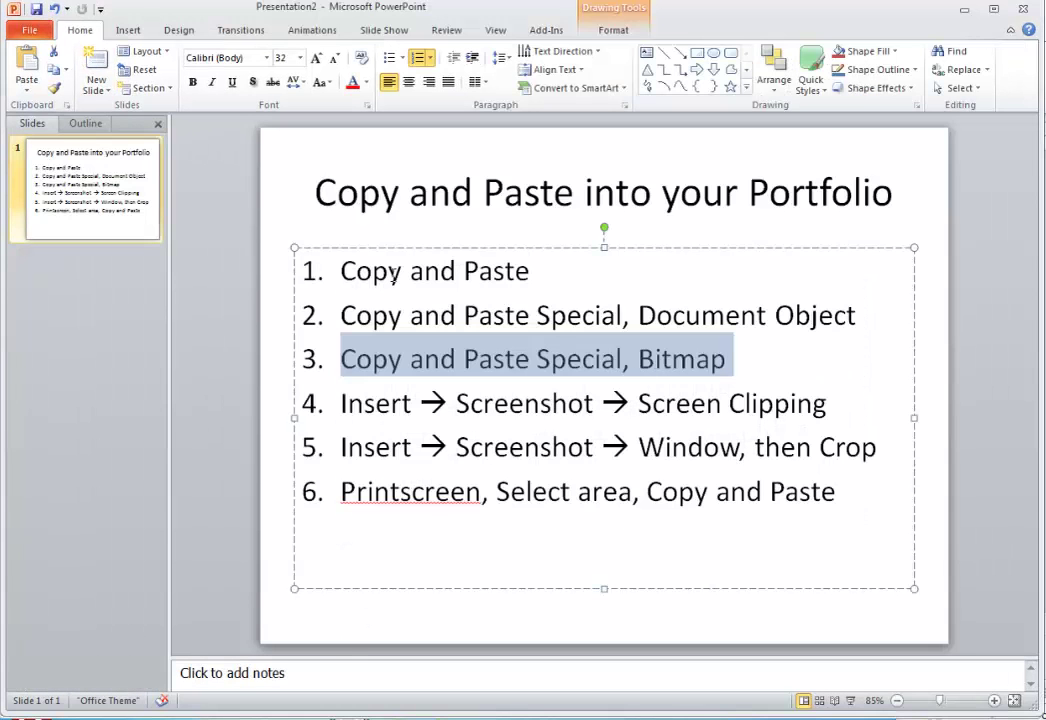
# Review the six copy-and-paste methods listed on the Presentation2 slide, from plain Copy and Paste through to Printscreen
pyautogui.moveTo(532, 272); pyautogui.dragTo(350, 270)
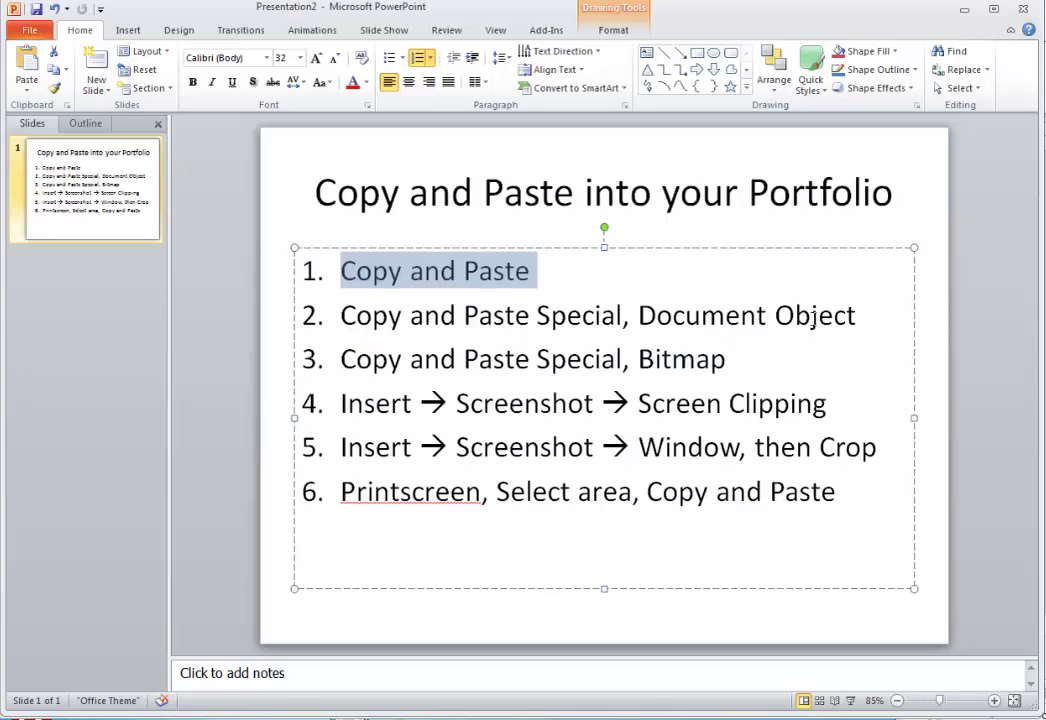
pyautogui.moveTo(695, 310); pyautogui.dragTo(540, 315)
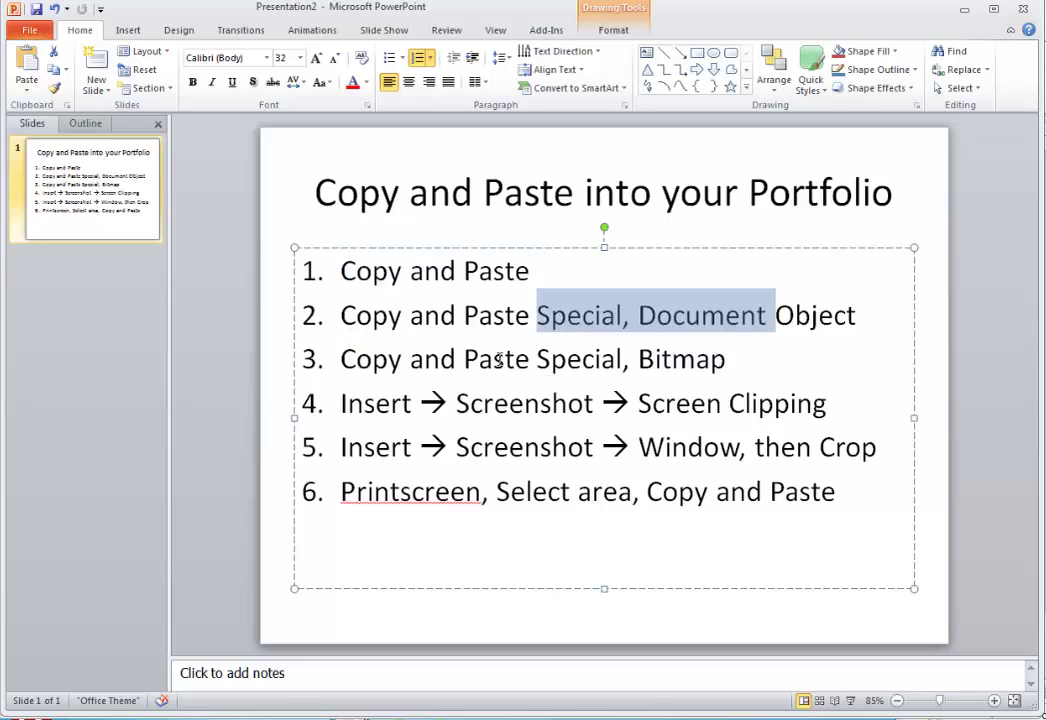
pyautogui.moveTo(499, 360); pyautogui.dragTo(733, 360)
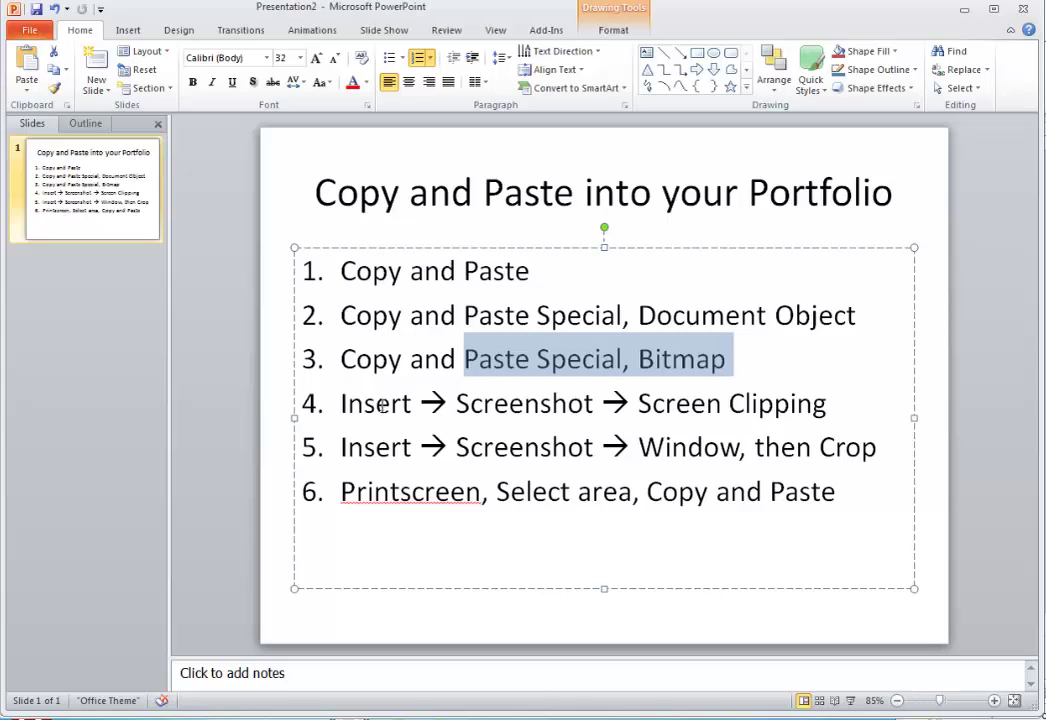
pyautogui.click(579, 406)
pyautogui.tripleClick(771, 405)
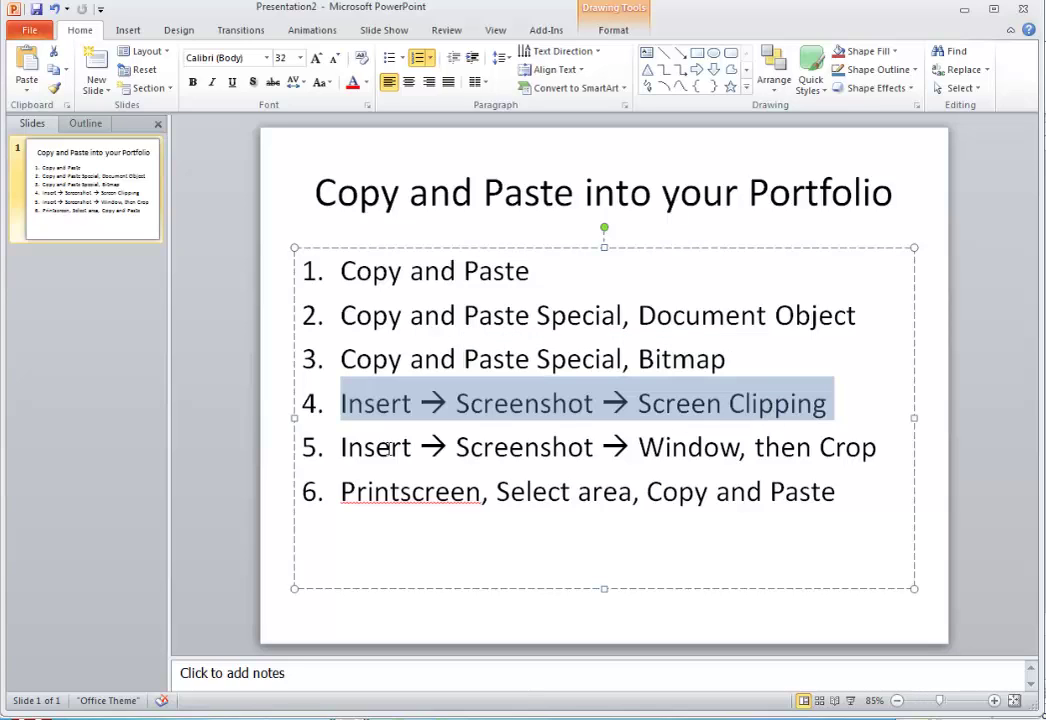
pyautogui.click(493, 456)
pyautogui.moveTo(341, 456); pyautogui.dragTo(719, 456)
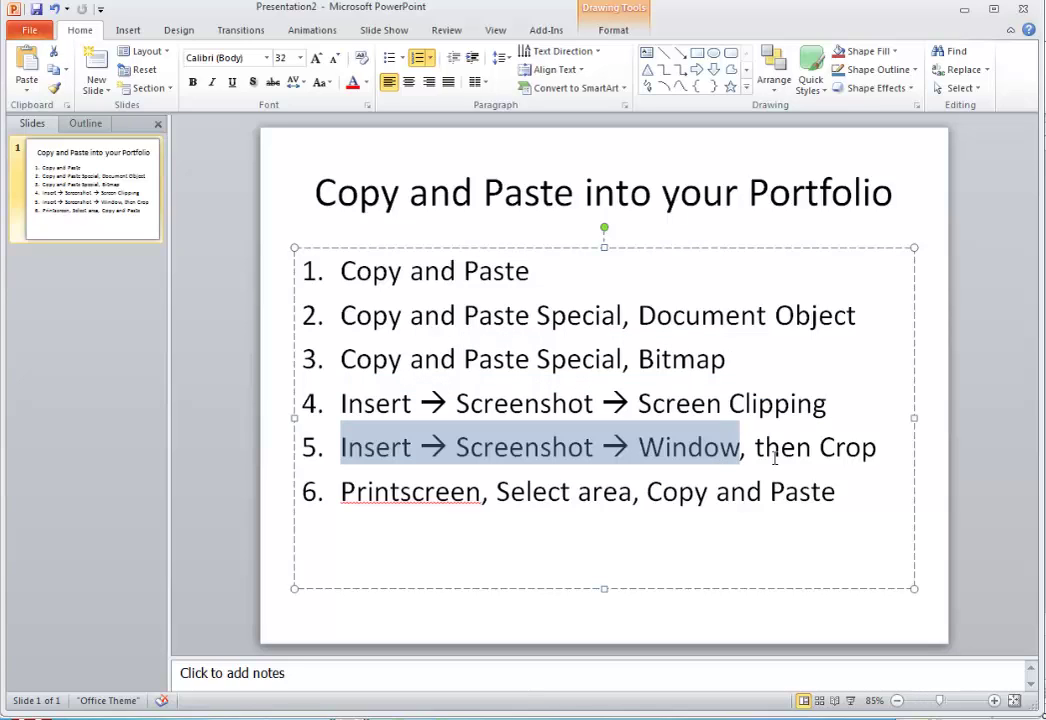
pyautogui.keyDown('shift'); pyautogui.click(822, 453); pyautogui.keyUp('shift')
pyautogui.tripleClick(838, 452)
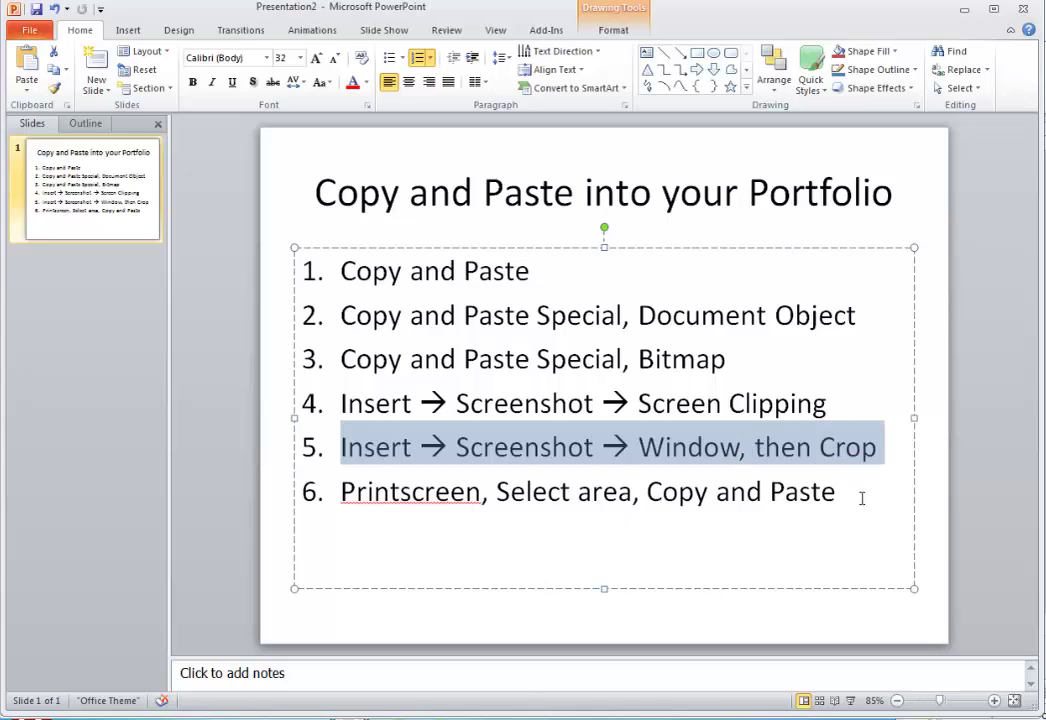
pyautogui.tripleClick(466, 490)
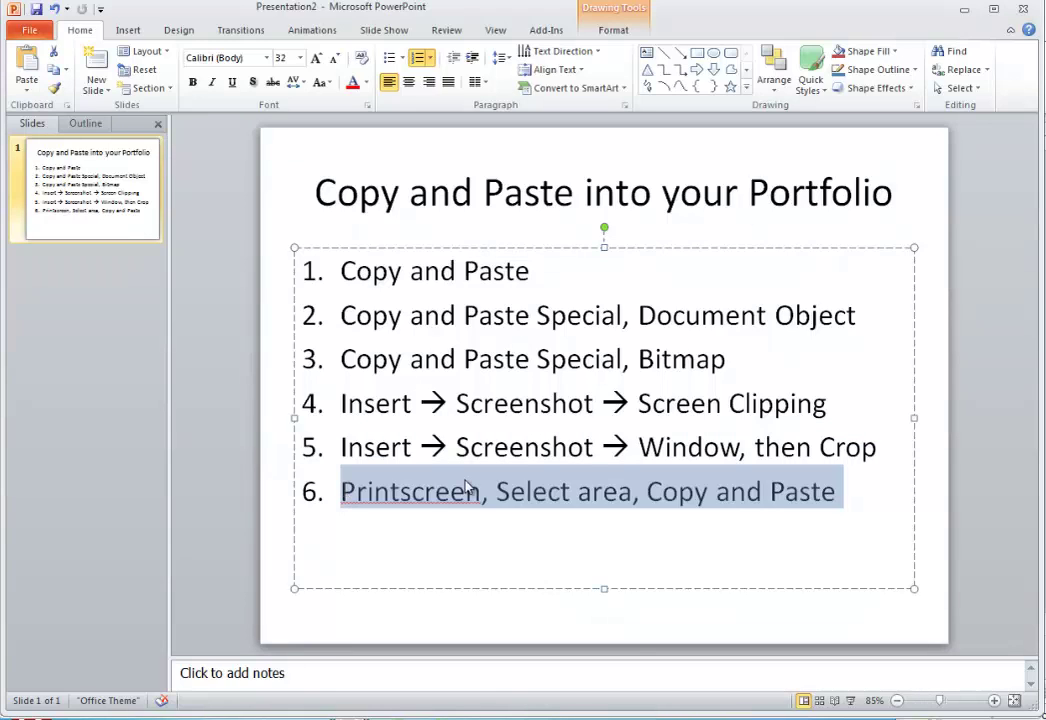
pyautogui.click(112, 30)
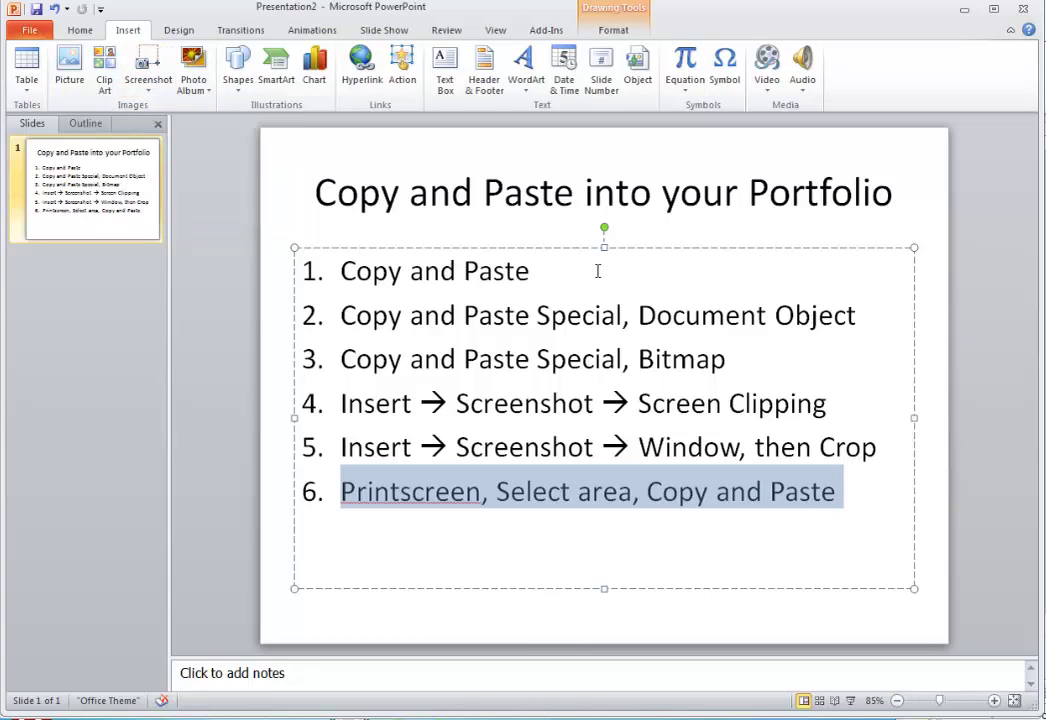
pyautogui.click(437, 619)
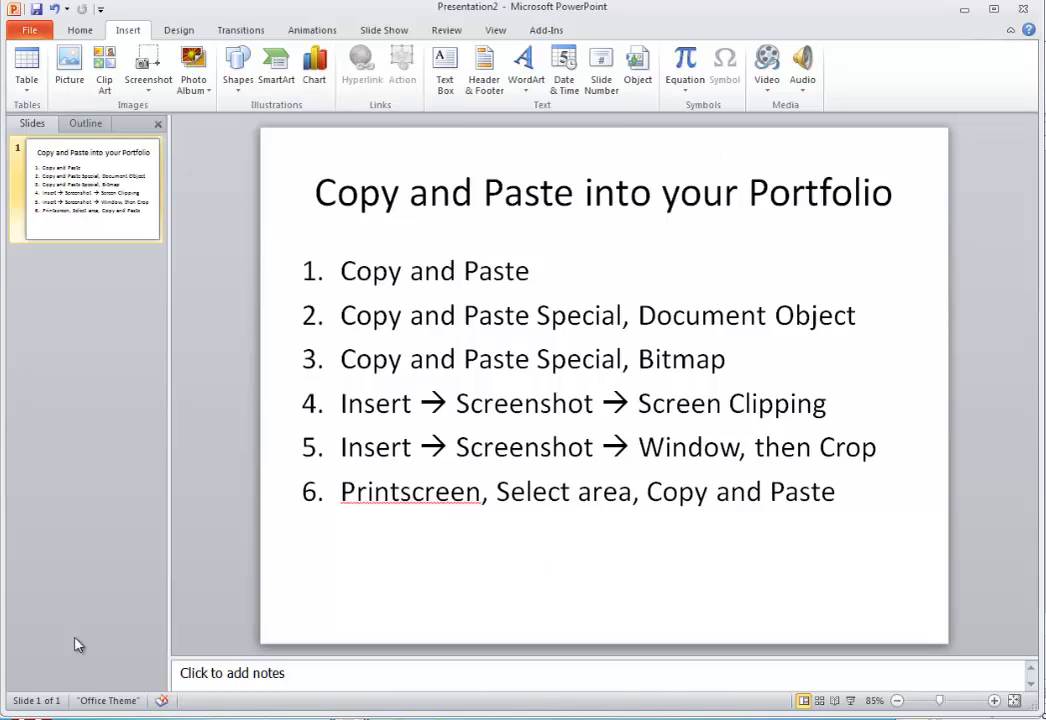
# Open Paint and paste the screen capture of the Presentation2 window onto the blank canvas
pyautogui.press('super')
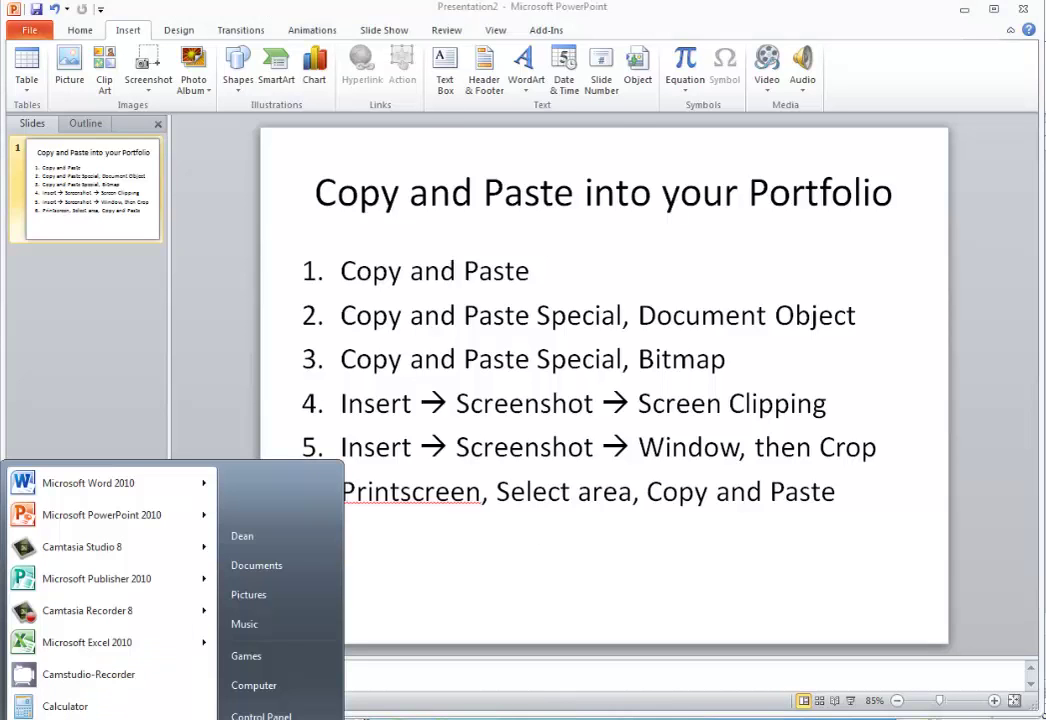
pyautogui.moveTo(82, 547)
pyautogui.click(65, 718)
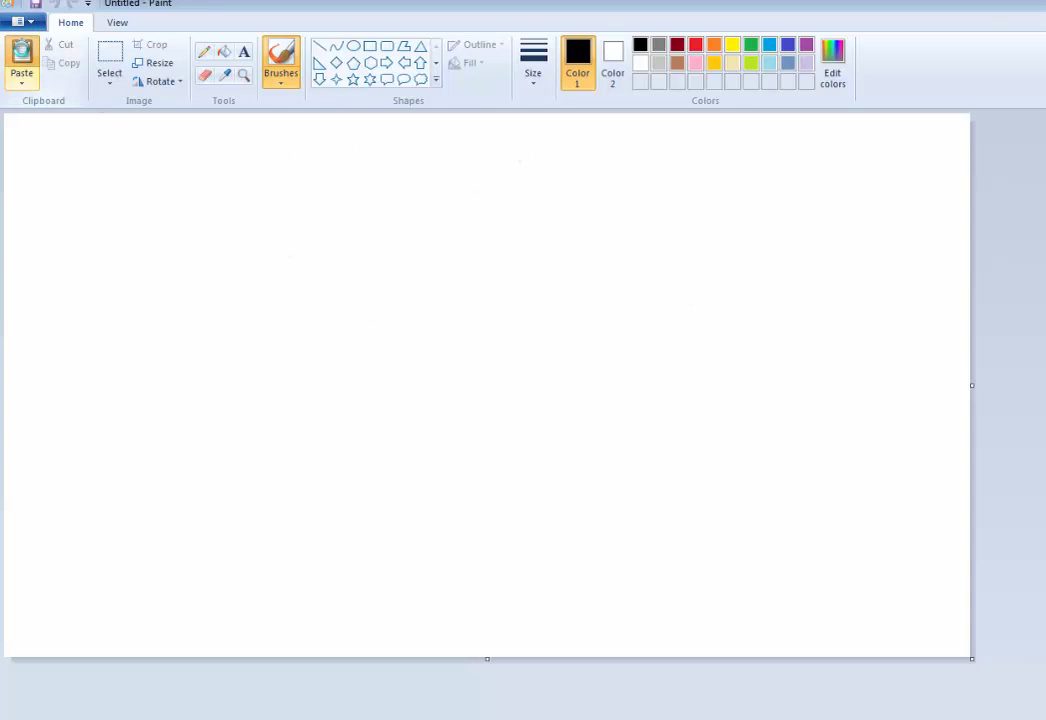
pyautogui.click(22, 50)
pyautogui.scroll(-3, 523, 416)
pyautogui.scroll(3, 523, 416)
pyautogui.scroll(-3, 520, 400)
pyautogui.scroll(3, 520, 400)
# Select a rectangular area around the slide's title and all six list items in the capture, and copy it
pyautogui.click(110, 57)
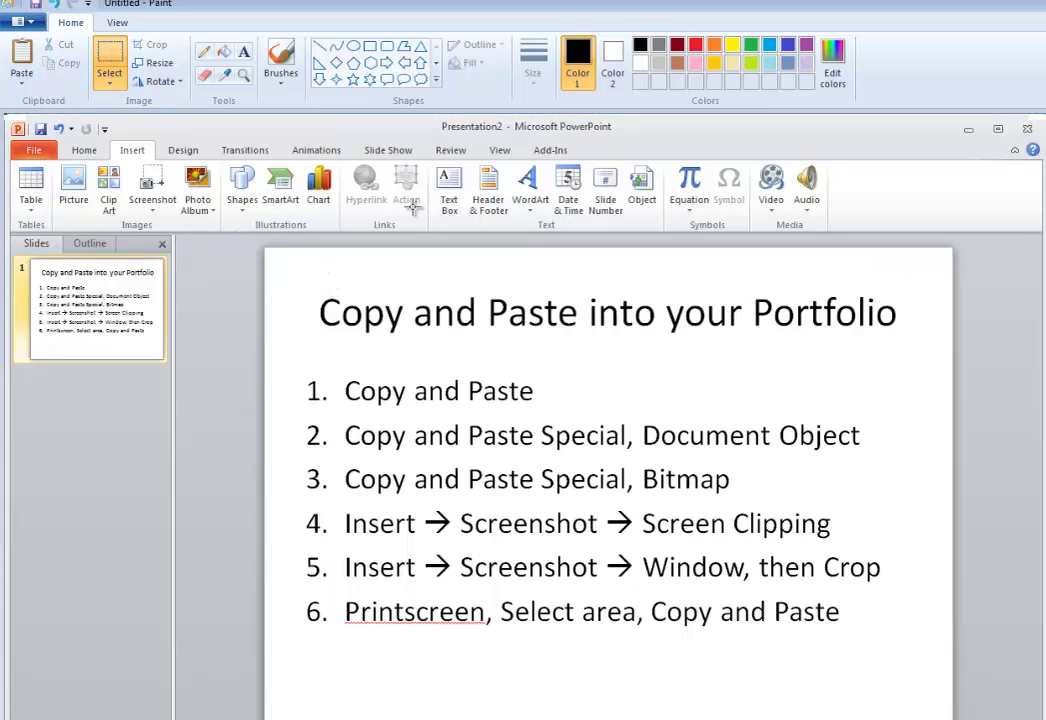
pyautogui.moveTo(309, 286)
pyautogui.mouseDown()
pyautogui.moveTo(584, 417)
pyautogui.moveTo(738, 599)
pyautogui.moveTo(910, 654)
pyautogui.mouseUp()
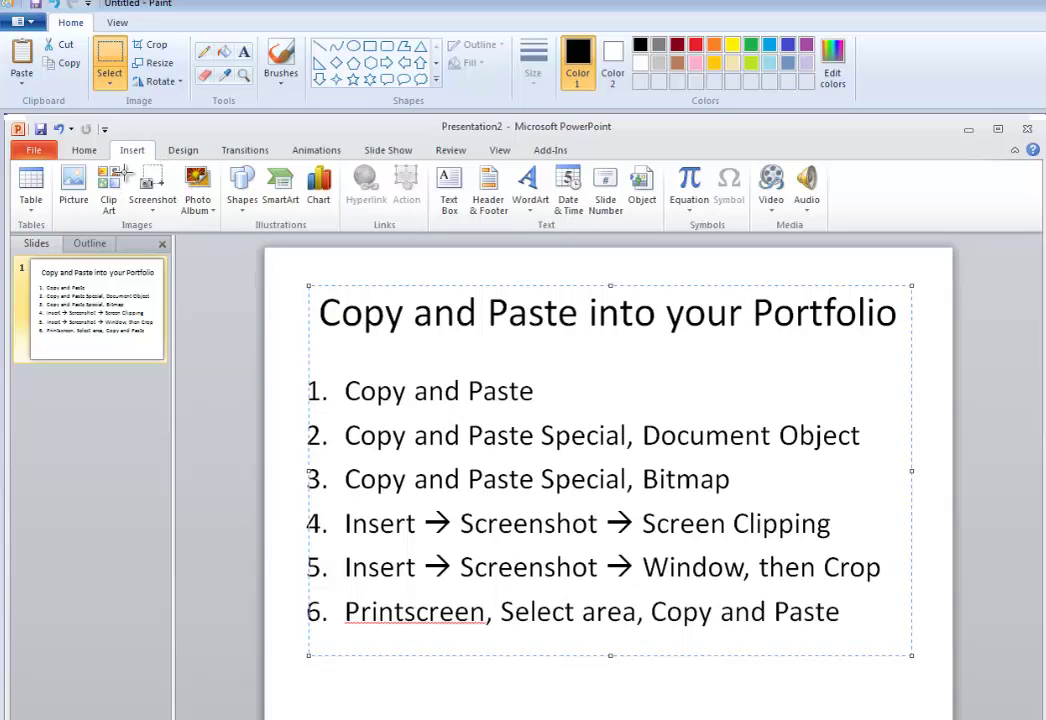
pyautogui.click(110, 57)
pyautogui.moveTo(273, 282)
pyautogui.mouseDown()
pyautogui.moveTo(355, 474)
pyautogui.moveTo(923, 643)
pyautogui.mouseUp()
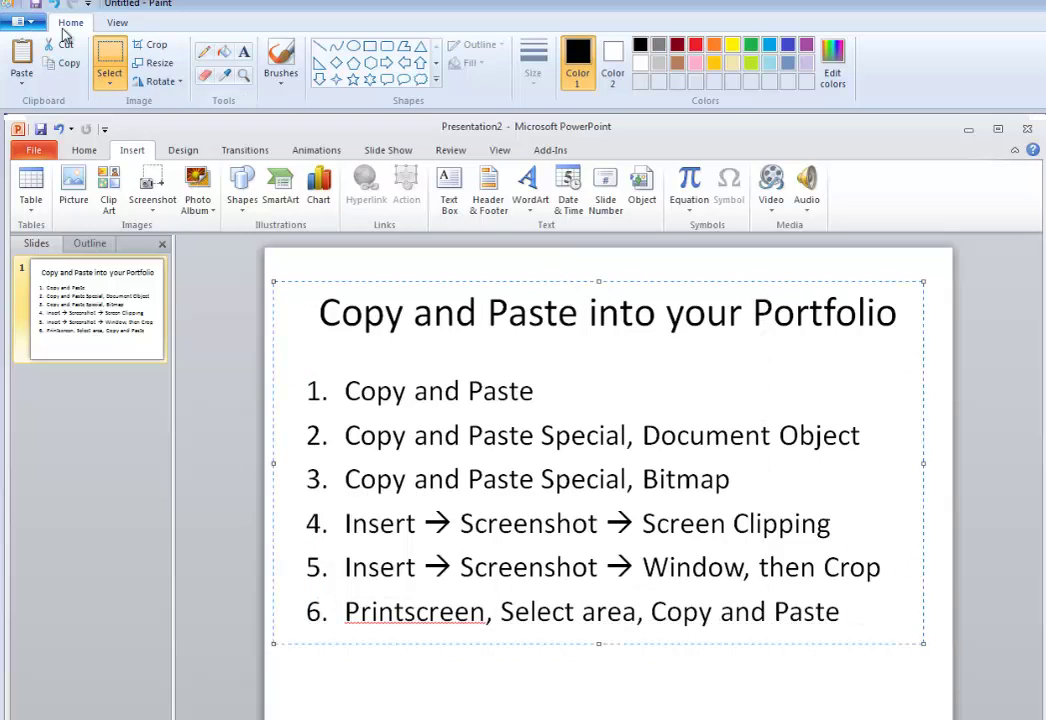
pyautogui.click(68, 63)
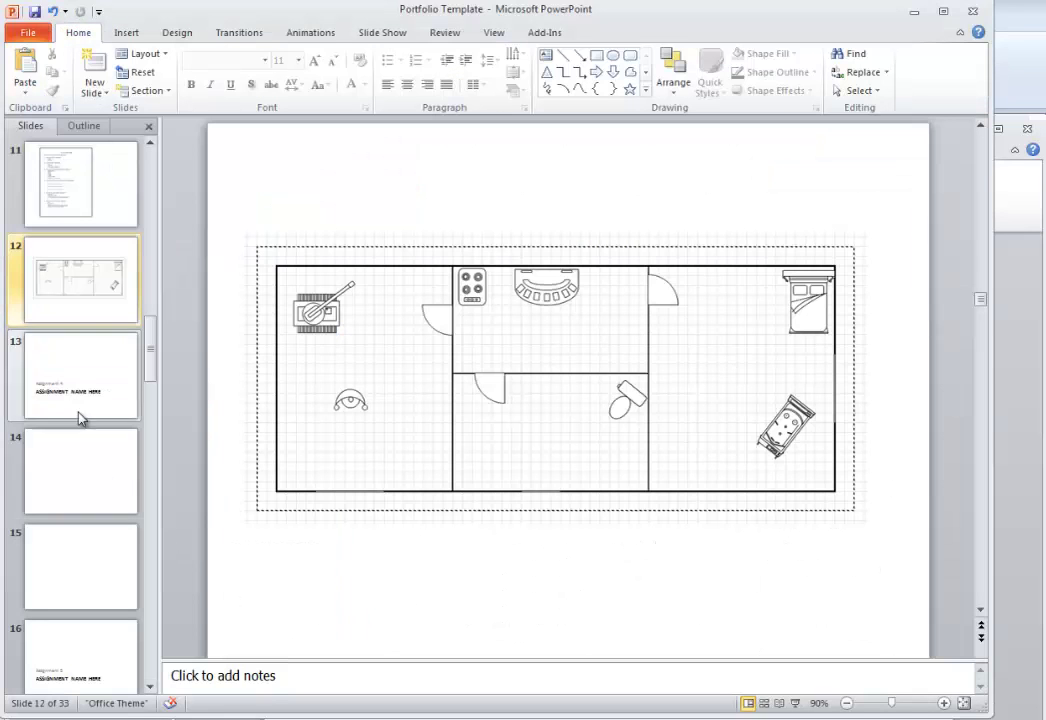
# Paste the copied area onto blank slide 14 of the Portfolio Template presentation
pyautogui.click(85, 445)
pyautogui.hotkey('ctrl', 'v')
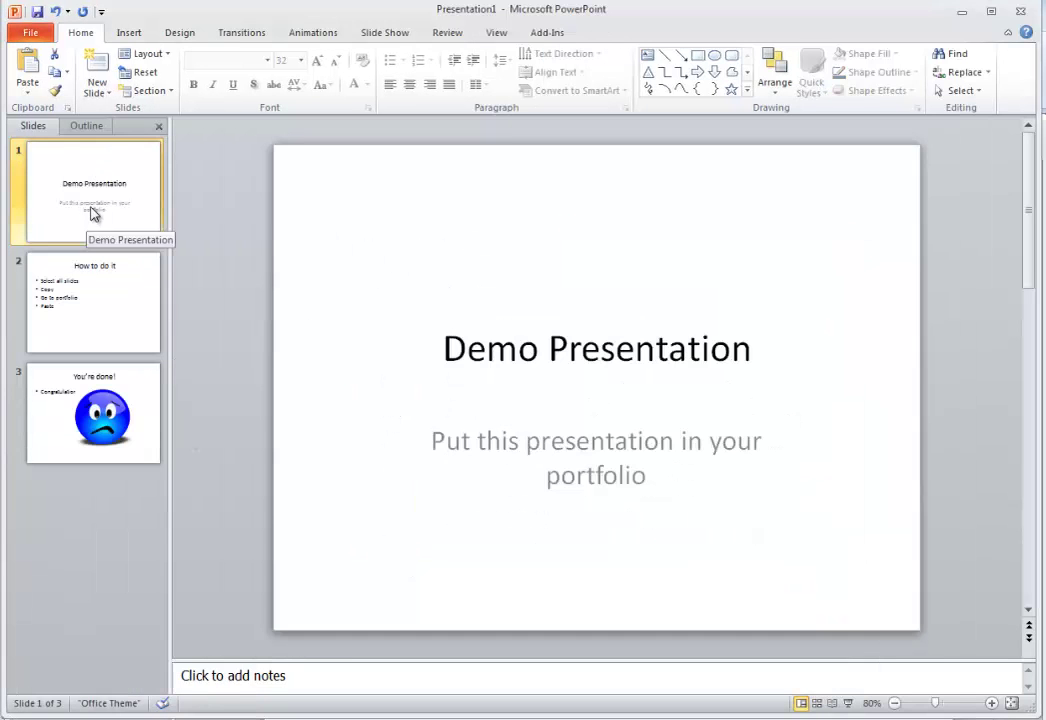
# Look through the three slides of the Presentation1 demo presentation
pyautogui.press('Down')
pyautogui.press('Down')
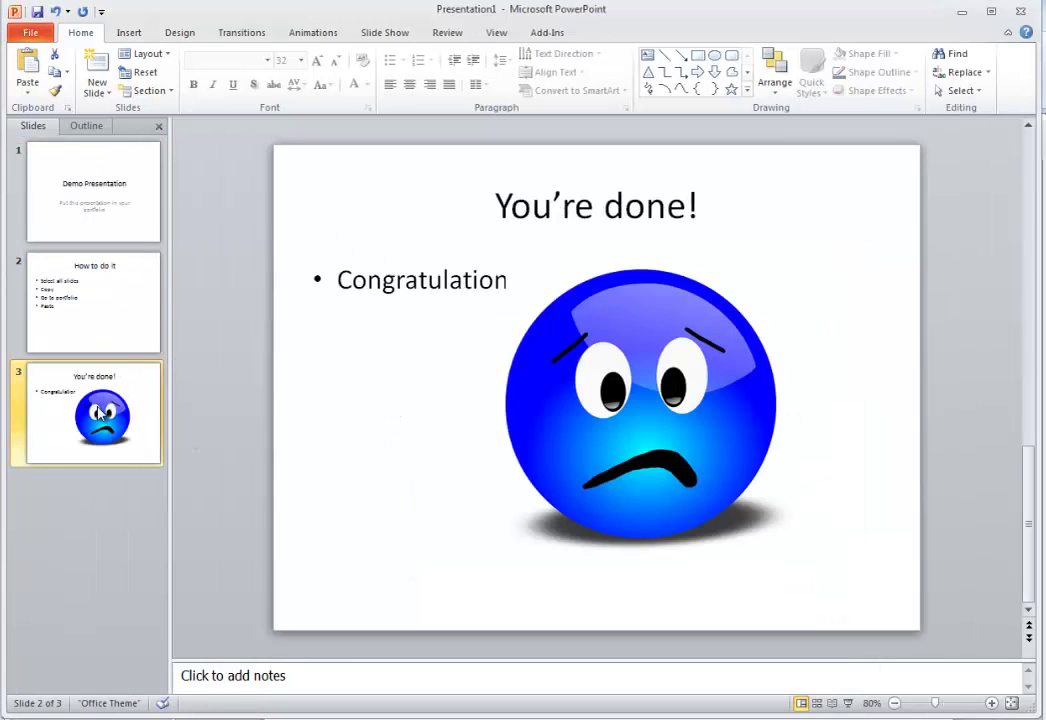
pyautogui.click(98, 207)
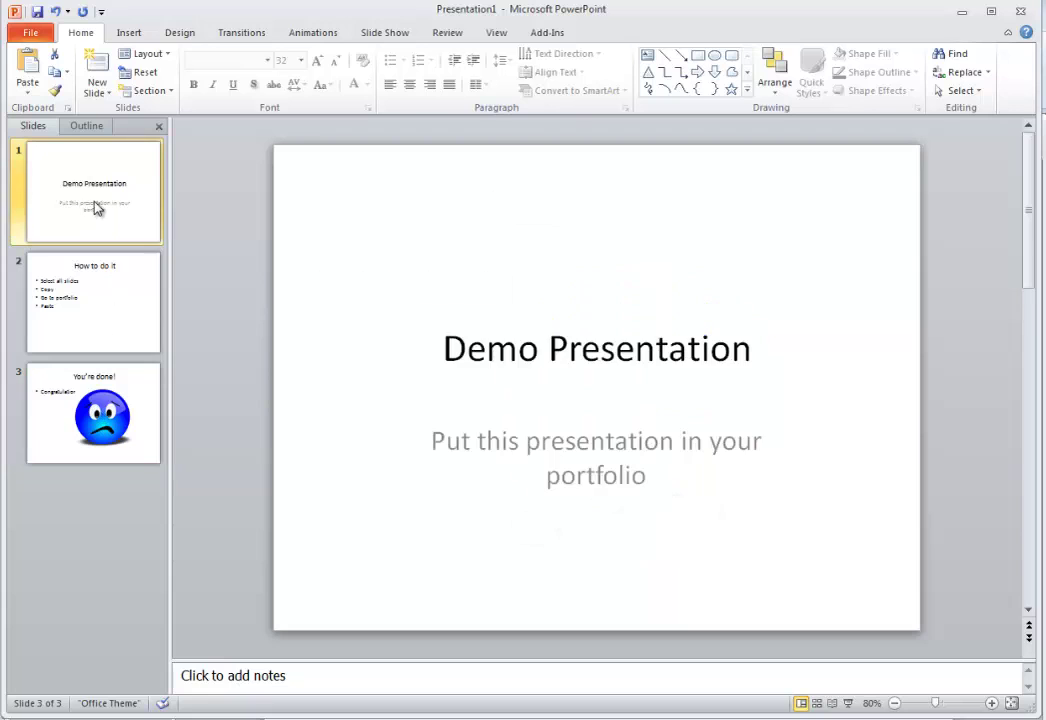
pyautogui.click(104, 335)
pyautogui.press('Down')
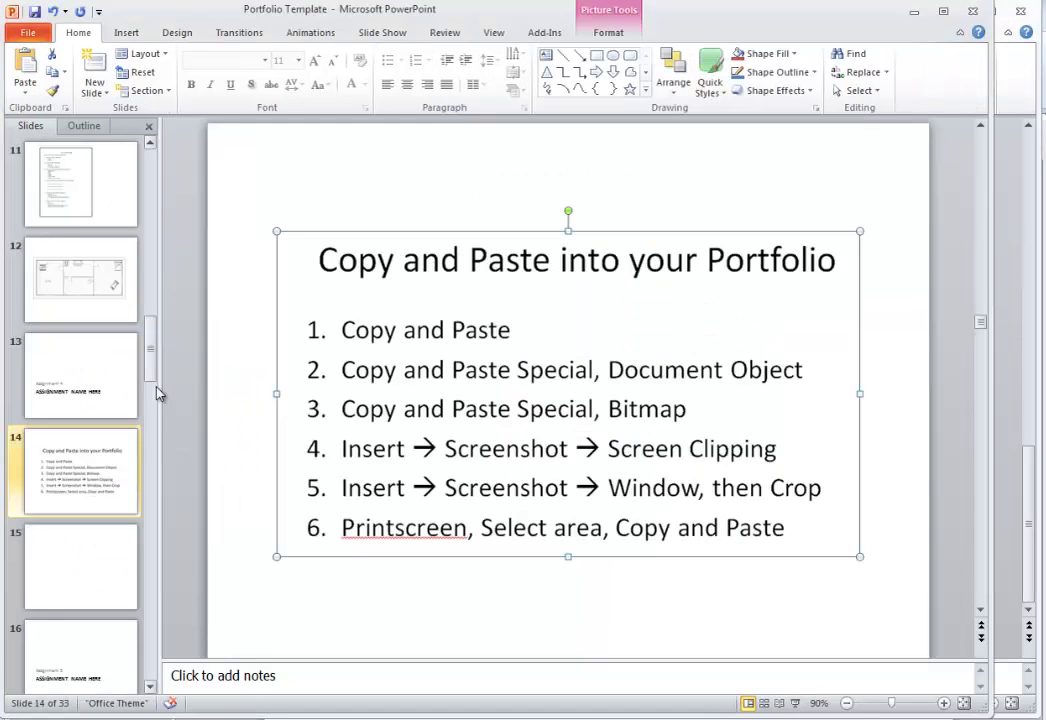
# Select blank slide 17, following the Assignment 5 title slide, in the Portfolio Template presentation
pyautogui.moveTo(155, 352); pyautogui.dragTo(150, 425)
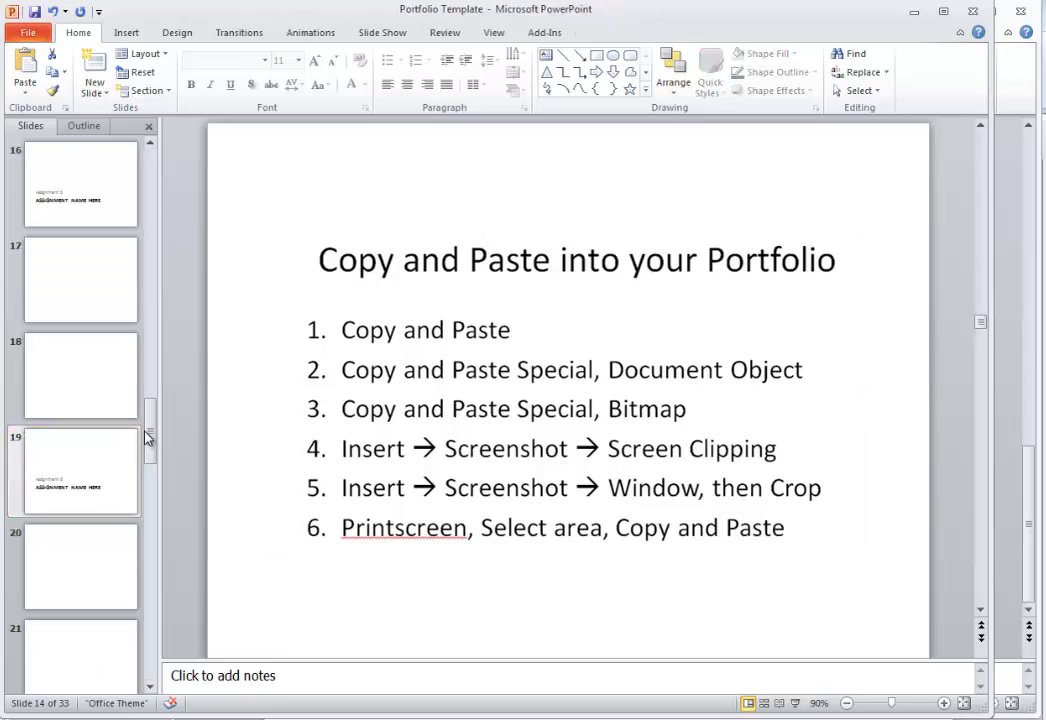
pyautogui.click(56, 277)
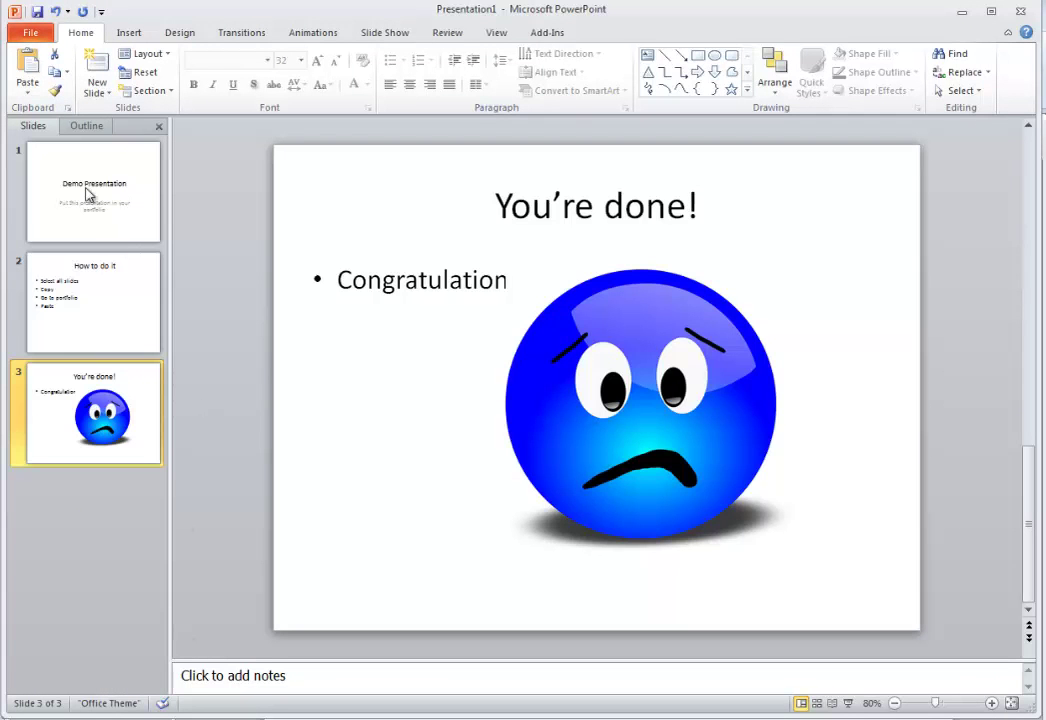
# Select all three slides of the Presentation1 demo presentation and copy them
pyautogui.click(87, 185)
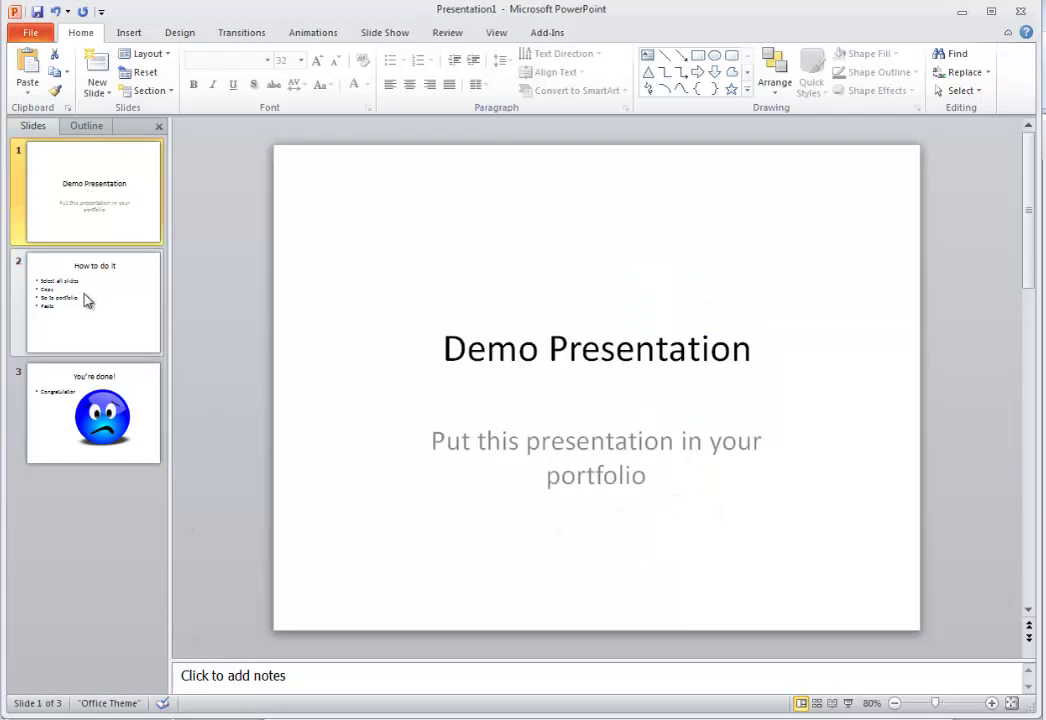
pyautogui.click(84, 297)
pyautogui.click(77, 400)
pyautogui.click(72, 198)
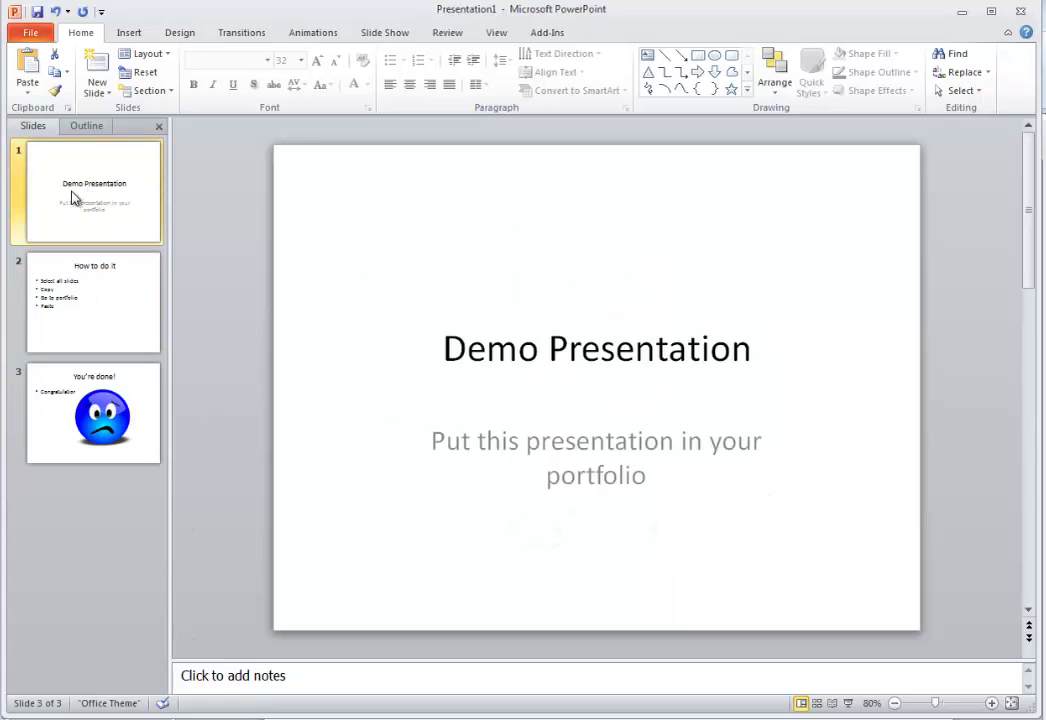
pyautogui.hotkey('ctrl', 'a')
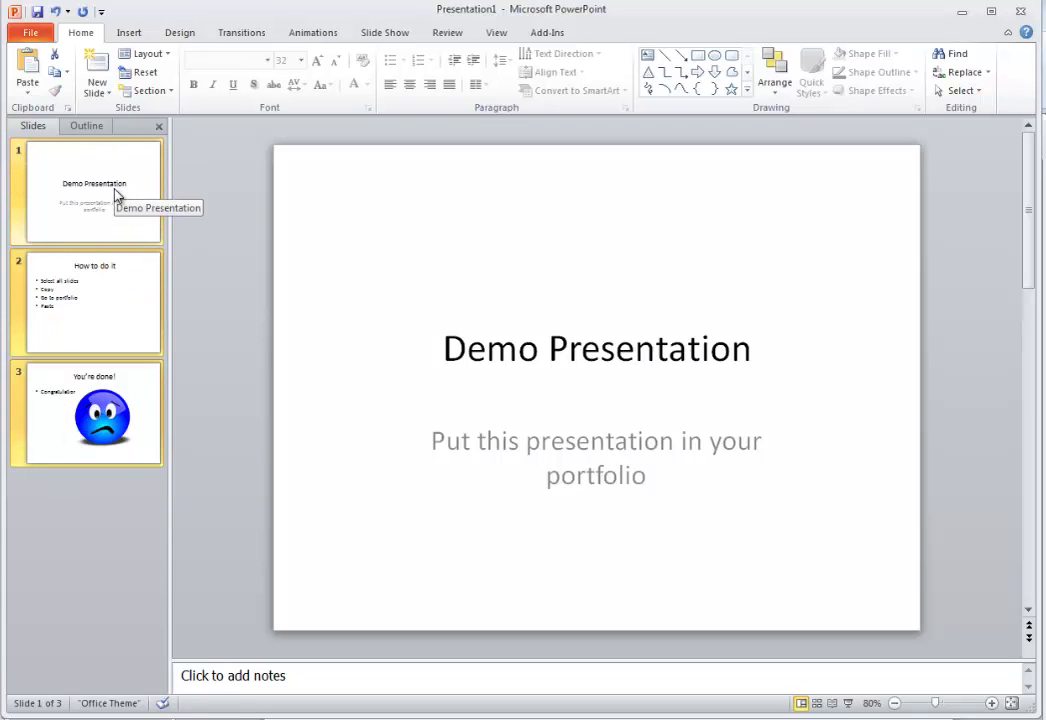
pyautogui.click(57, 76)
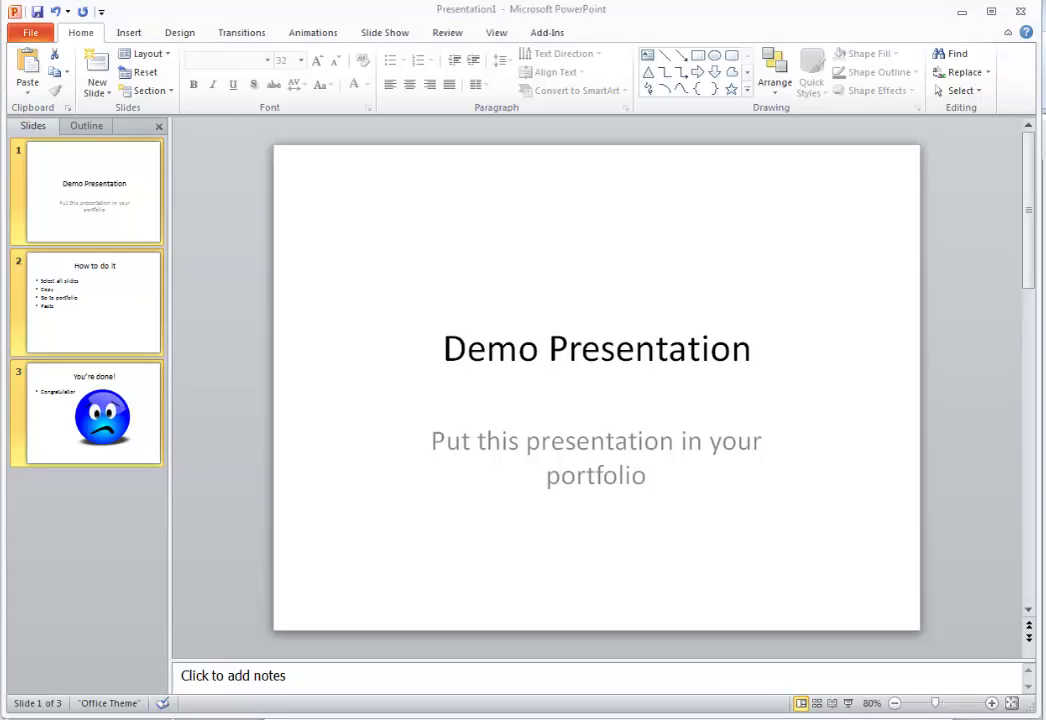
# Paste the three copied slides after slide 17 of the Portfolio Template and check them among slides 16 to 21
pyautogui.hotkey('alt', 'Tab')
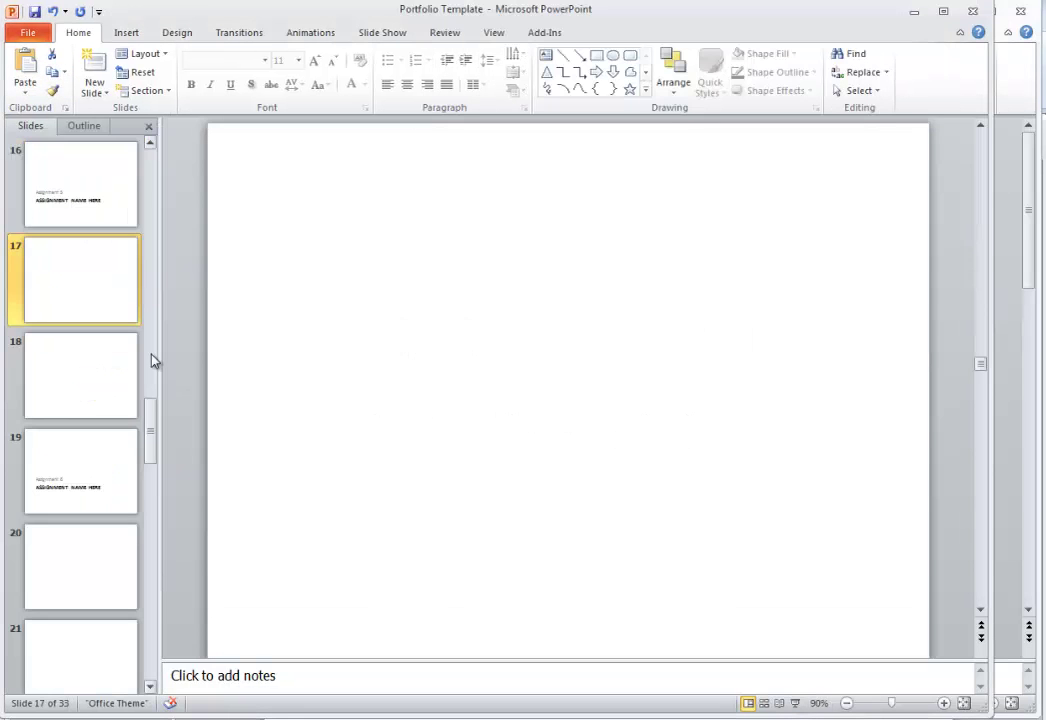
pyautogui.click(27, 65)
pyautogui.click(68, 195)
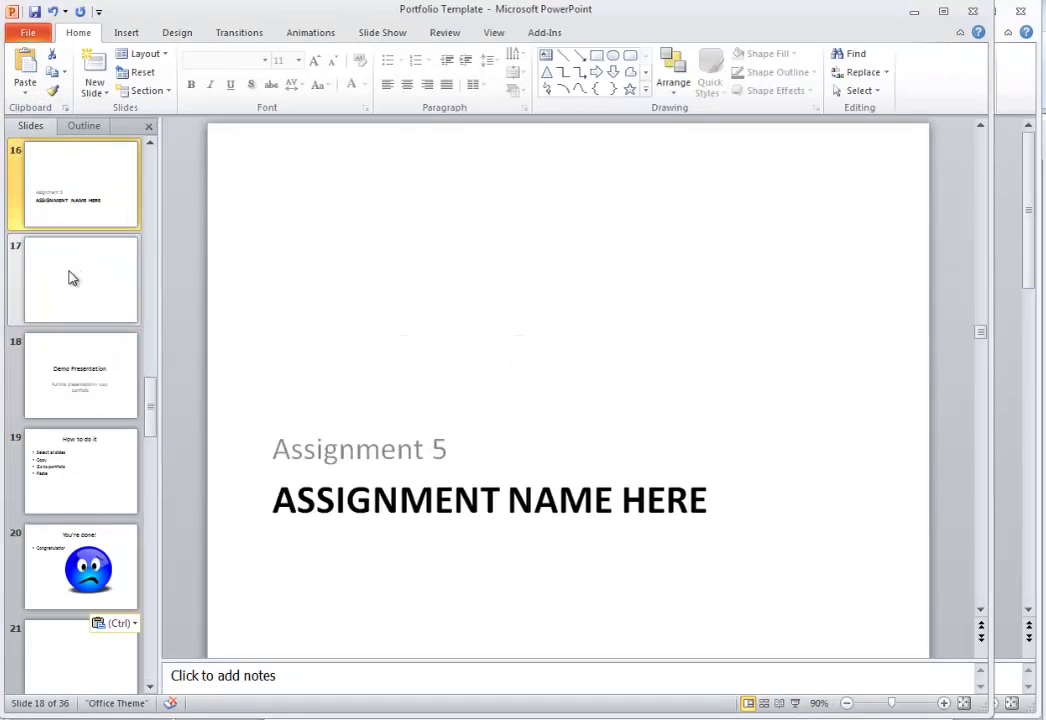
pyautogui.click(70, 279)
pyautogui.click(75, 390)
pyautogui.click(81, 485)
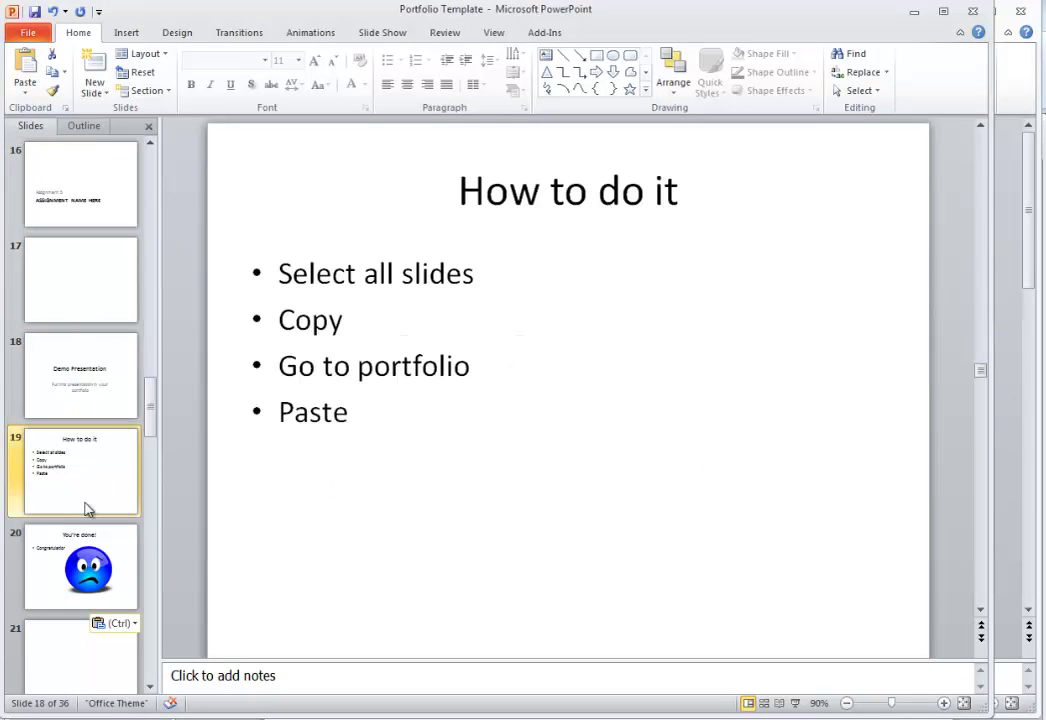
pyautogui.click(81, 539)
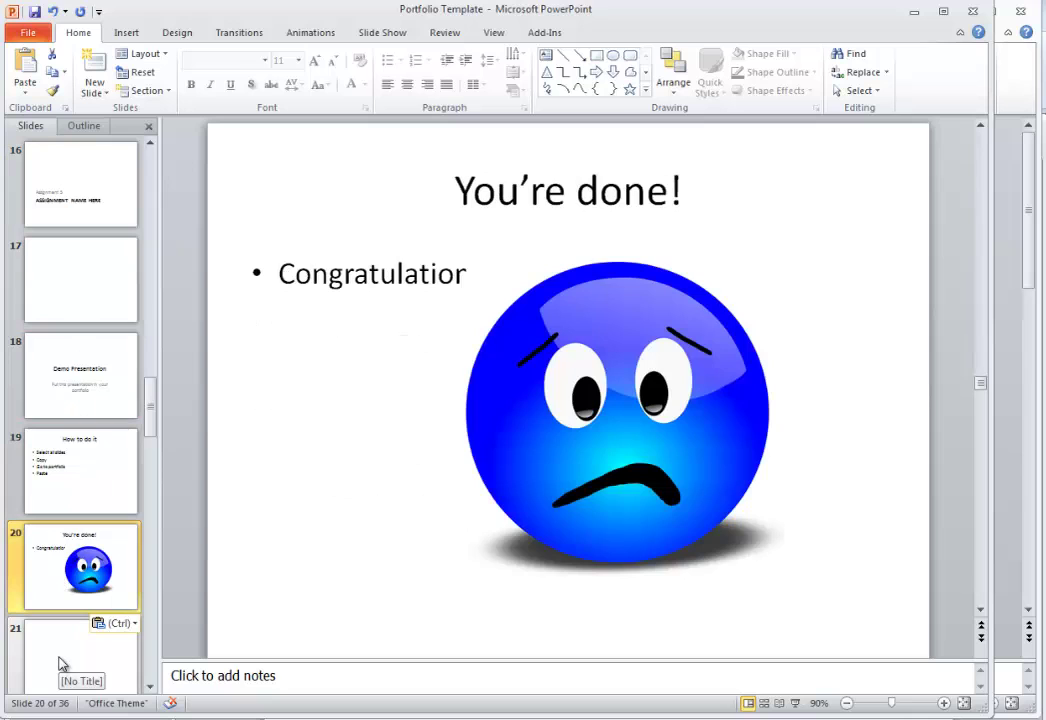
pyautogui.click(60, 664)
pyautogui.click(72, 397)
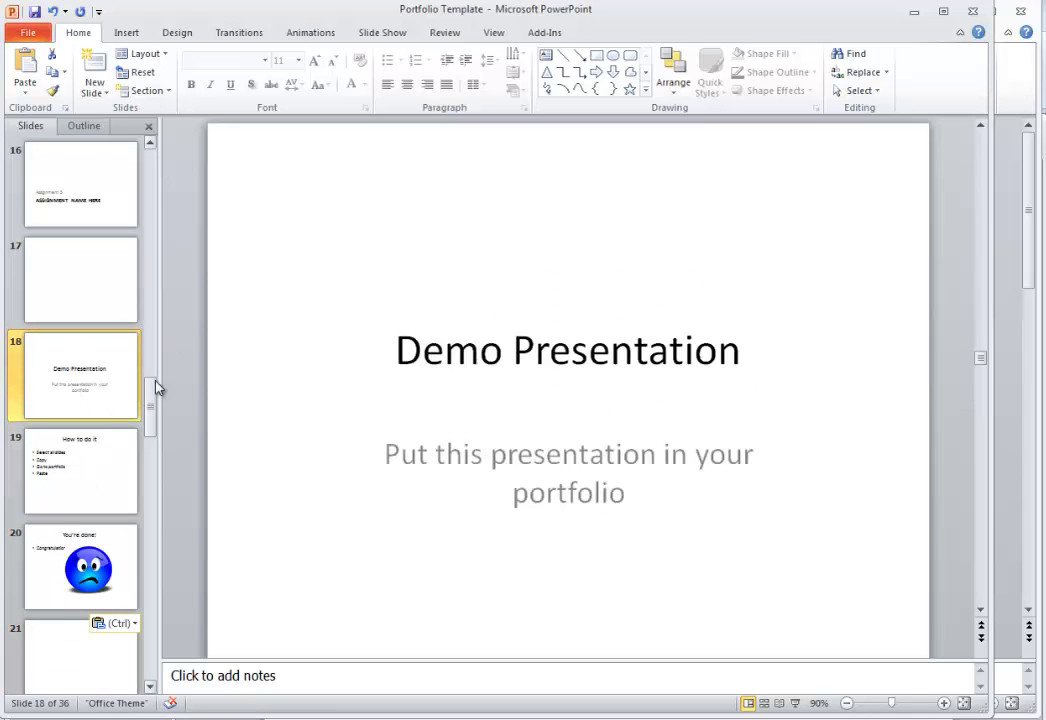
# Return to the CGS1060 Portfolio title slide and widen the Portfolio Template window
pyautogui.moveTo(155, 408); pyautogui.dragTo(152, 175)
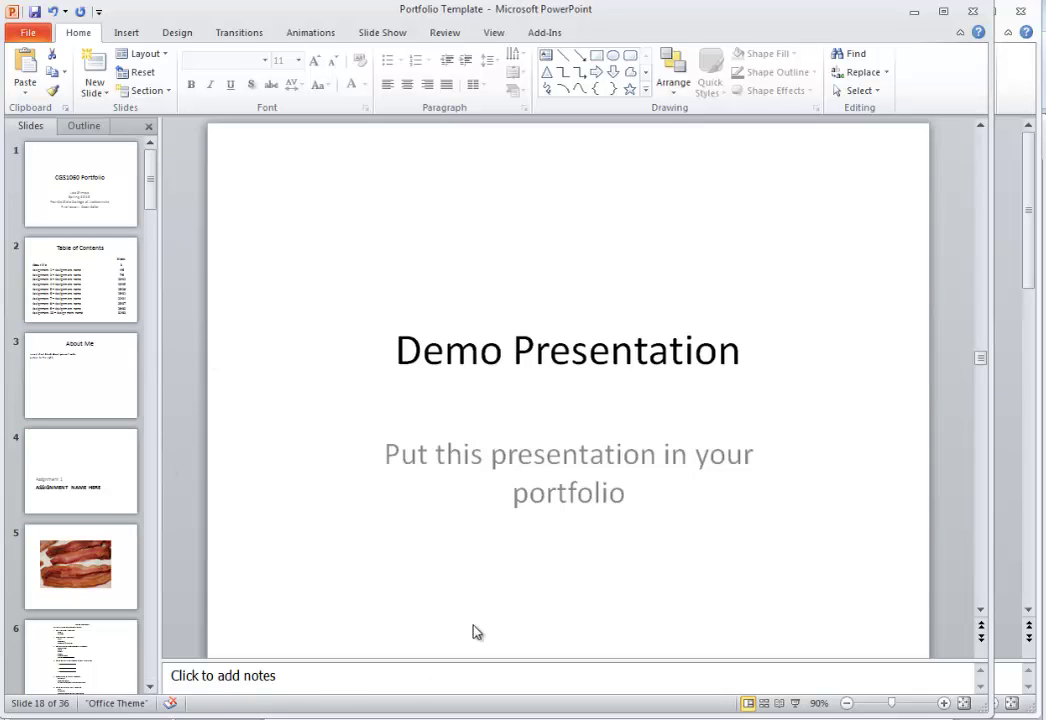
pyautogui.click(113, 178)
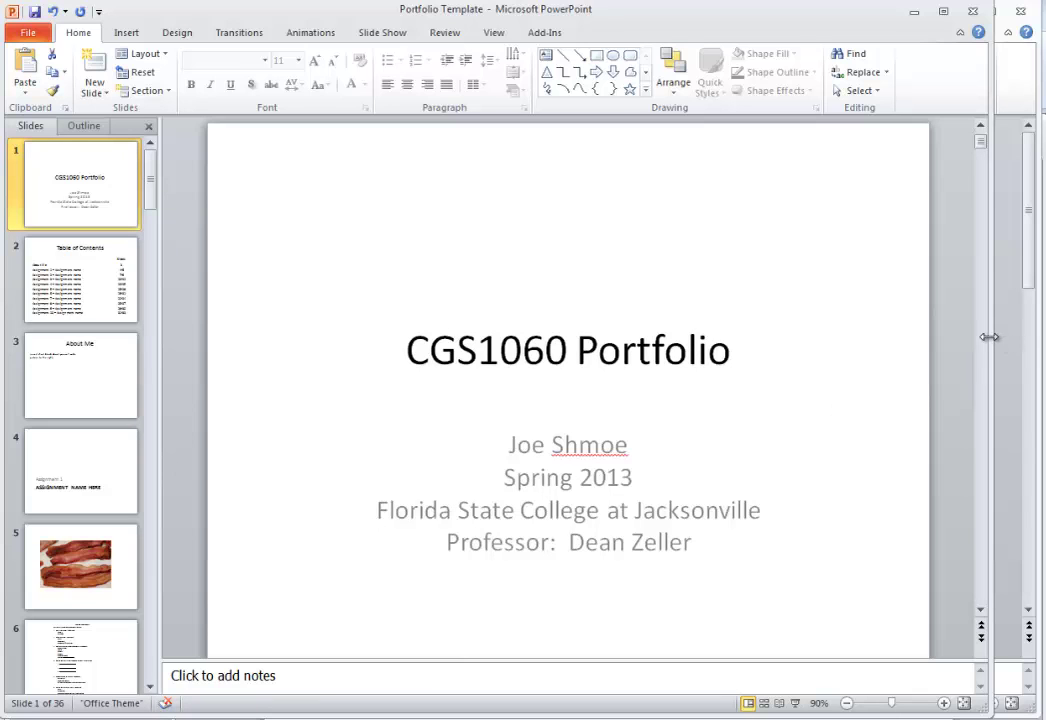
pyautogui.moveTo(992, 337); pyautogui.dragTo(1034, 339)
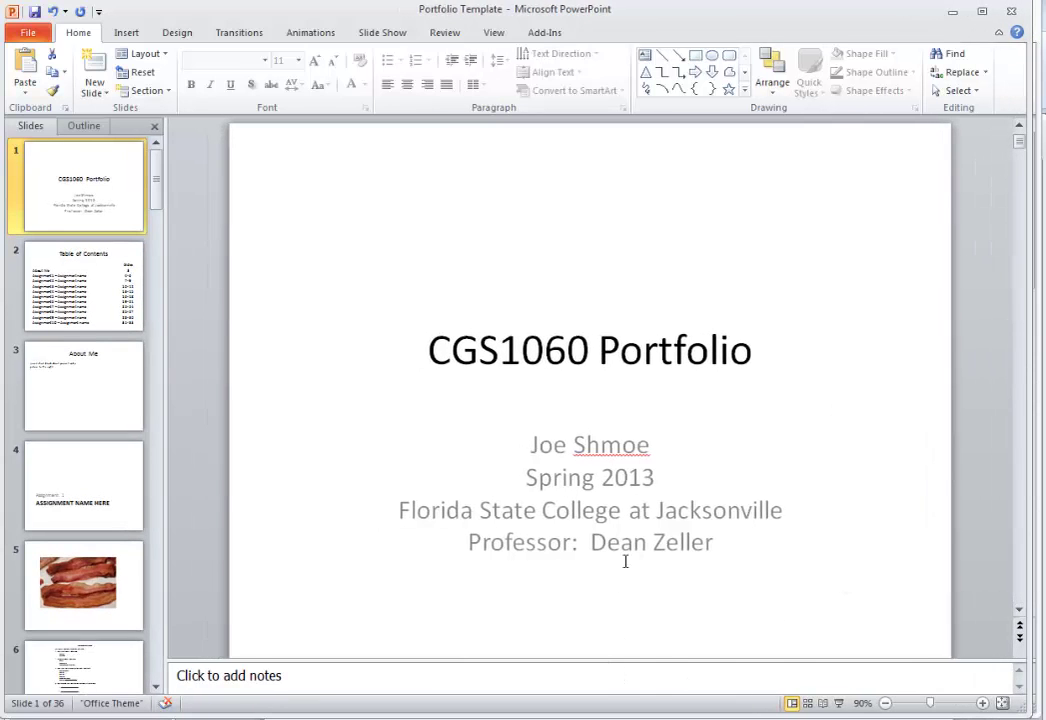